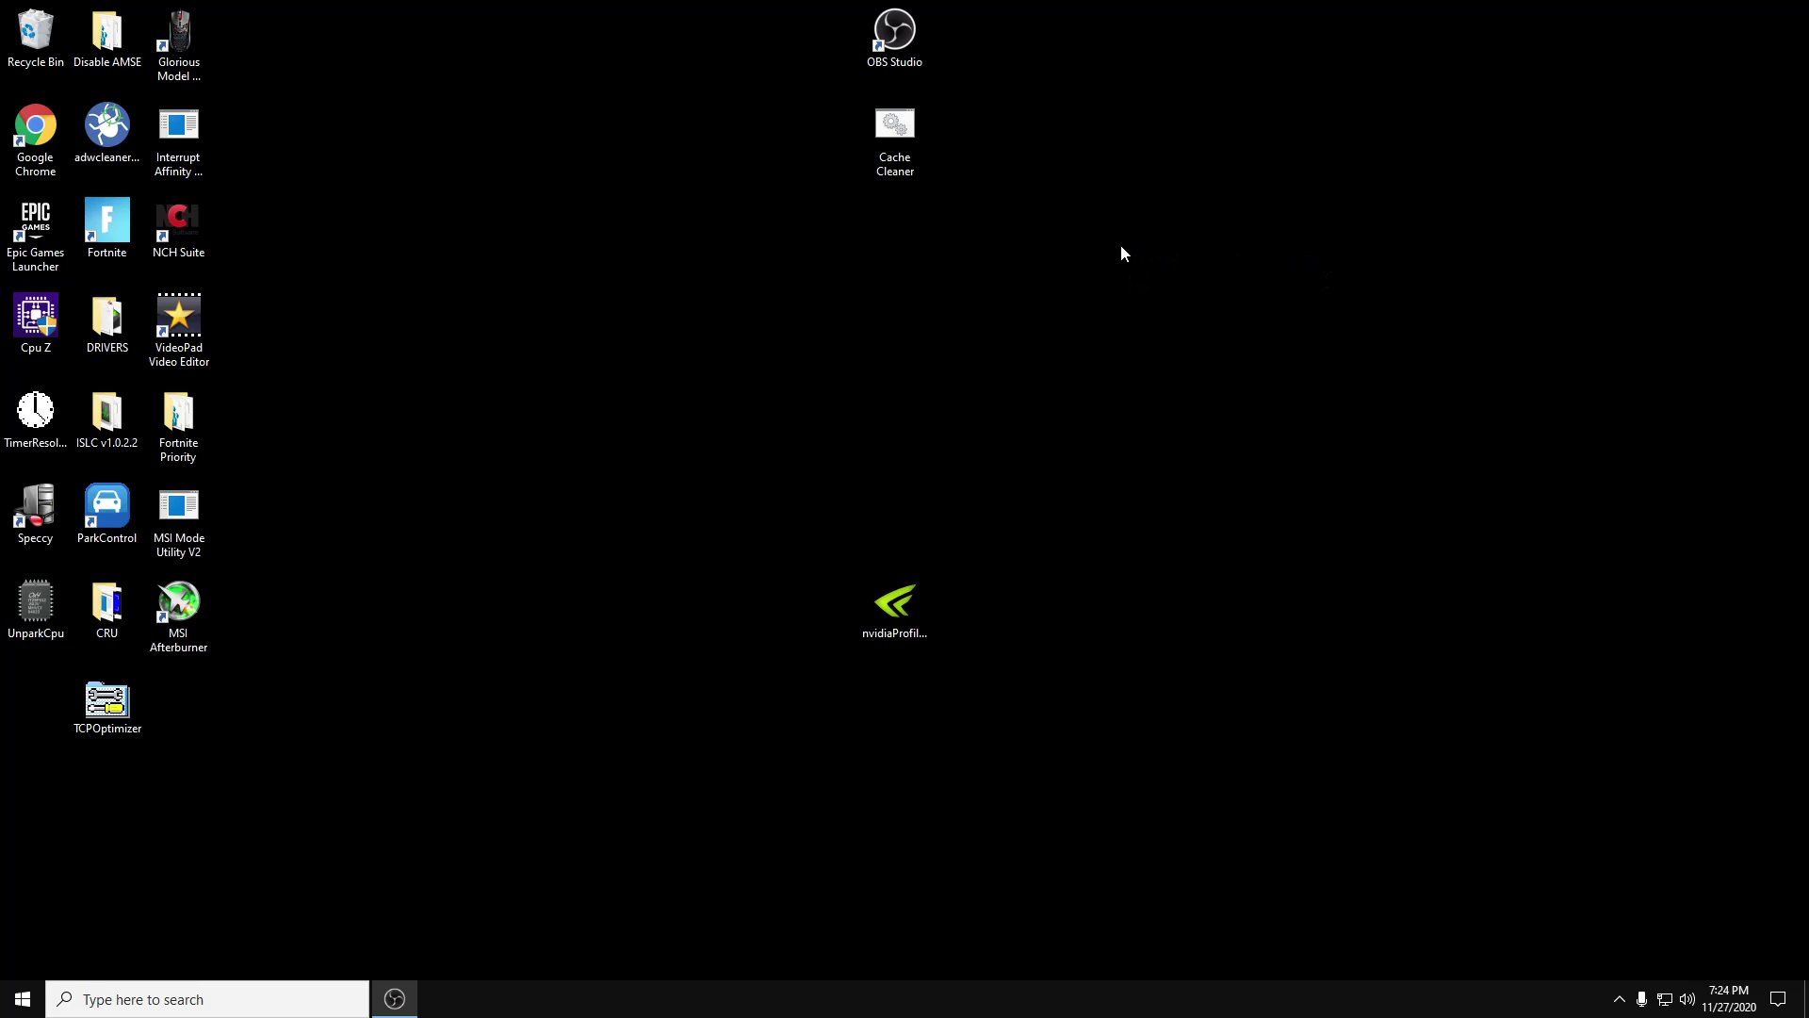
# Step: Open the Windows search panel from the taskbar search box
pyautogui.click(204, 1002)
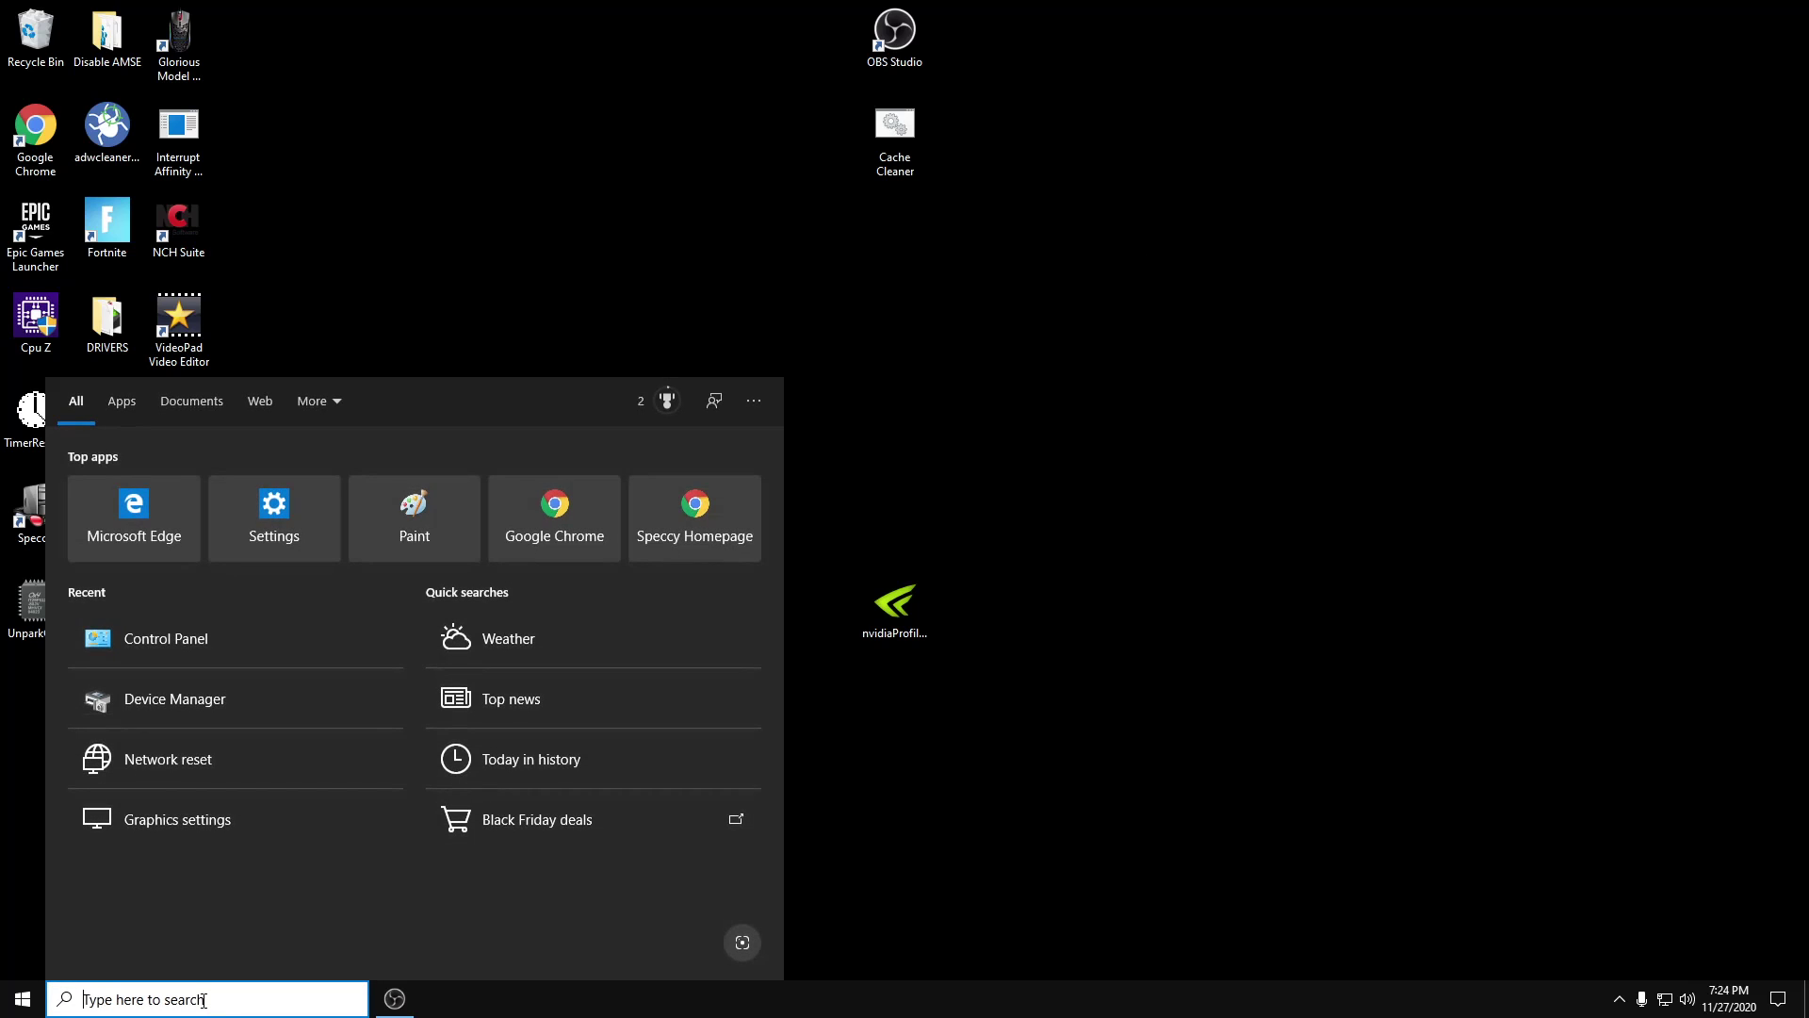
# Step: Search 'network reset' to view the Network reset settings page, then close Settings
pyautogui.write('ner')
pyautogui.press('BackSpace')
pyautogui.write('t')
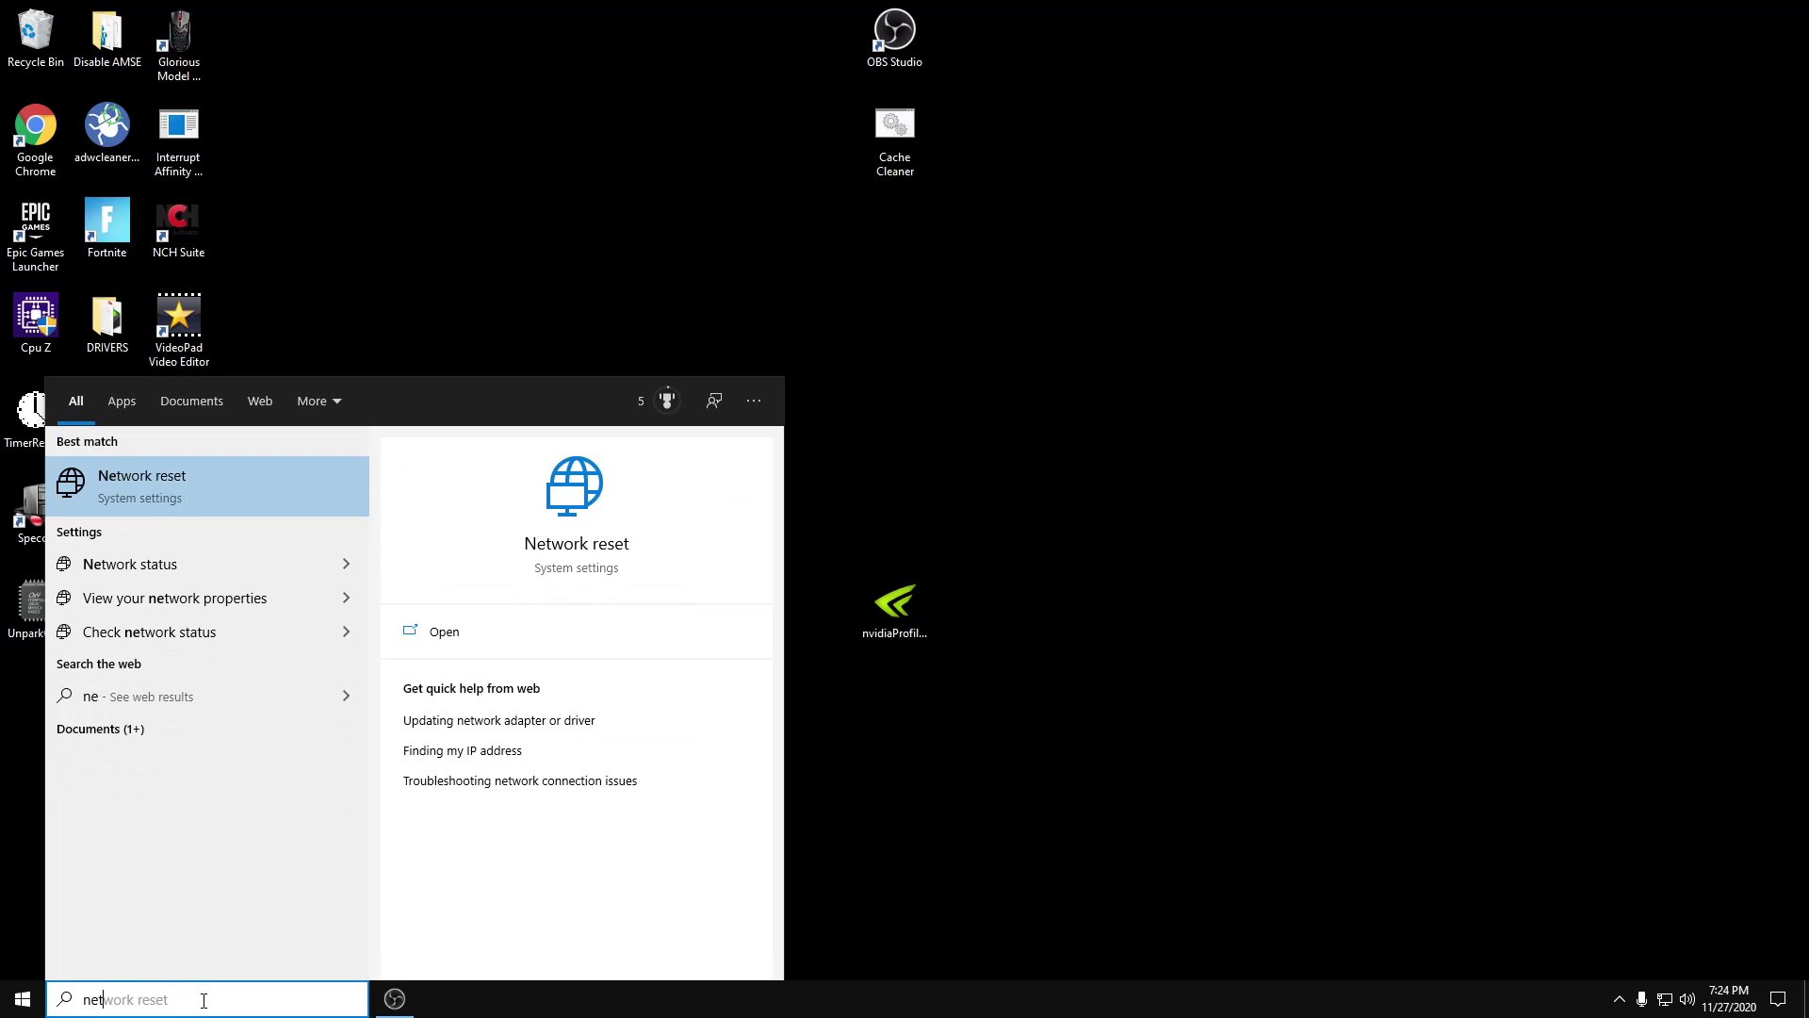
pyautogui.write('work rese')
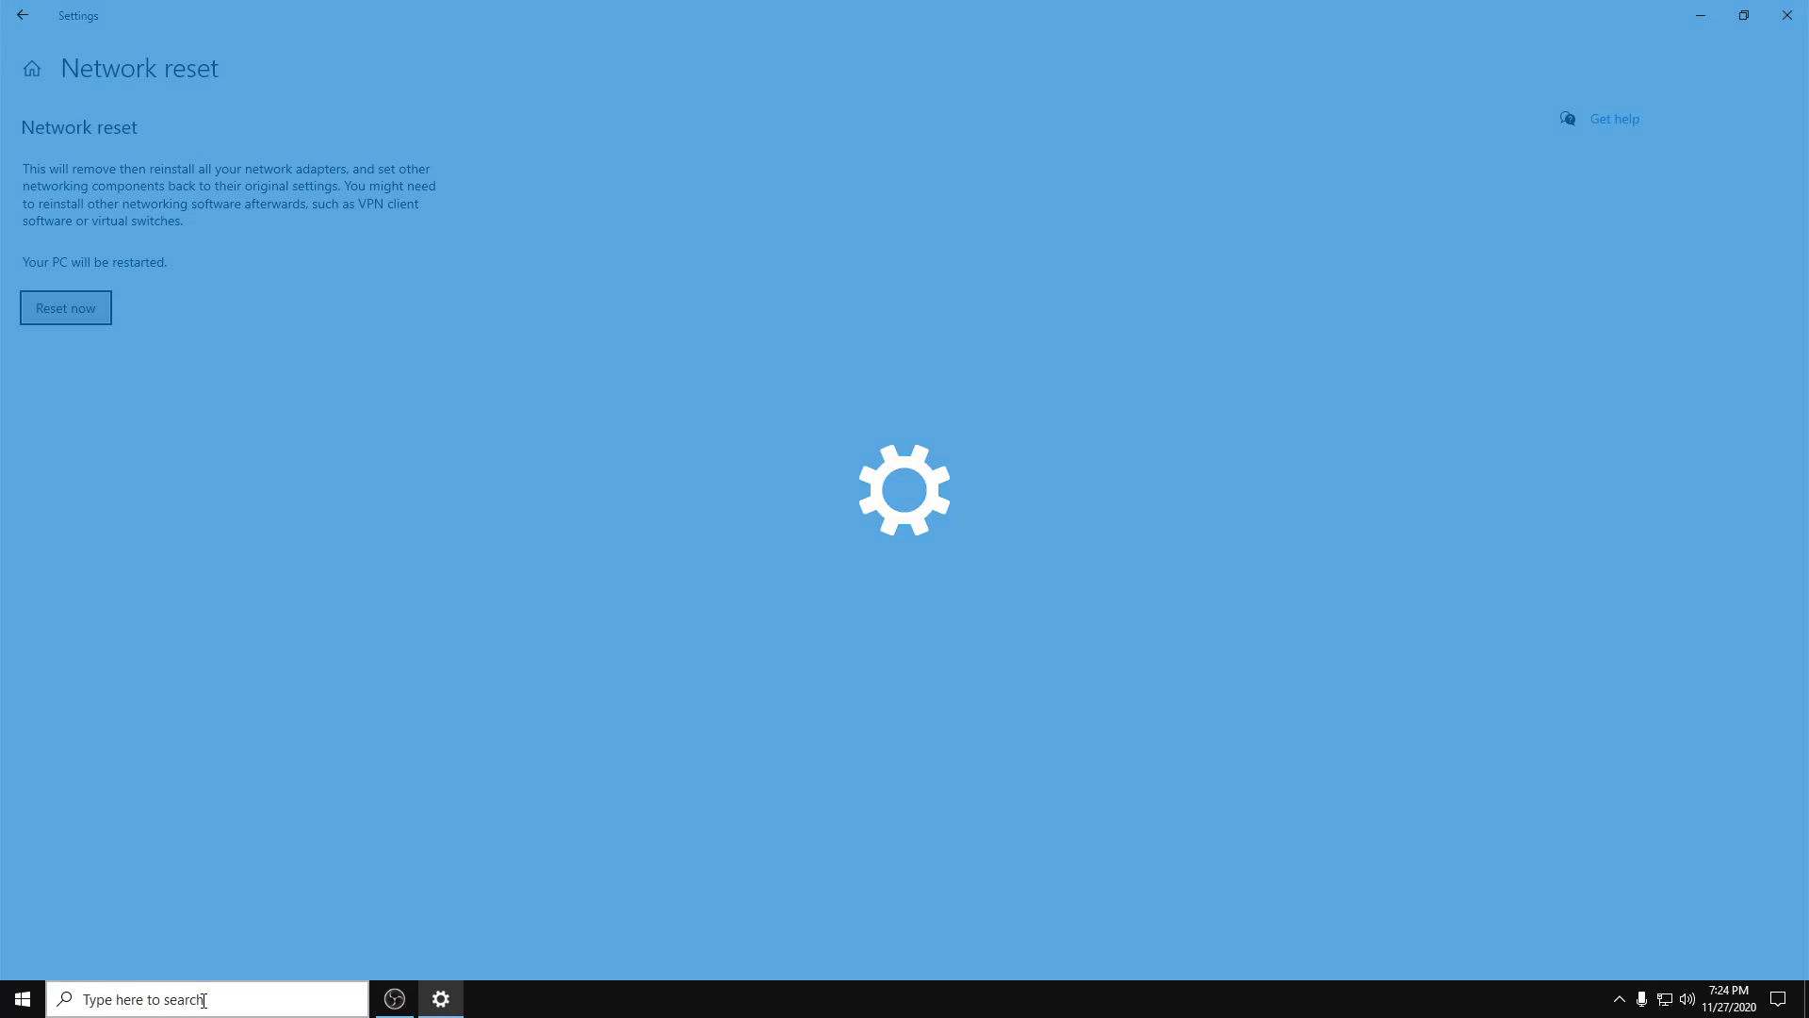
pyautogui.press('Return')
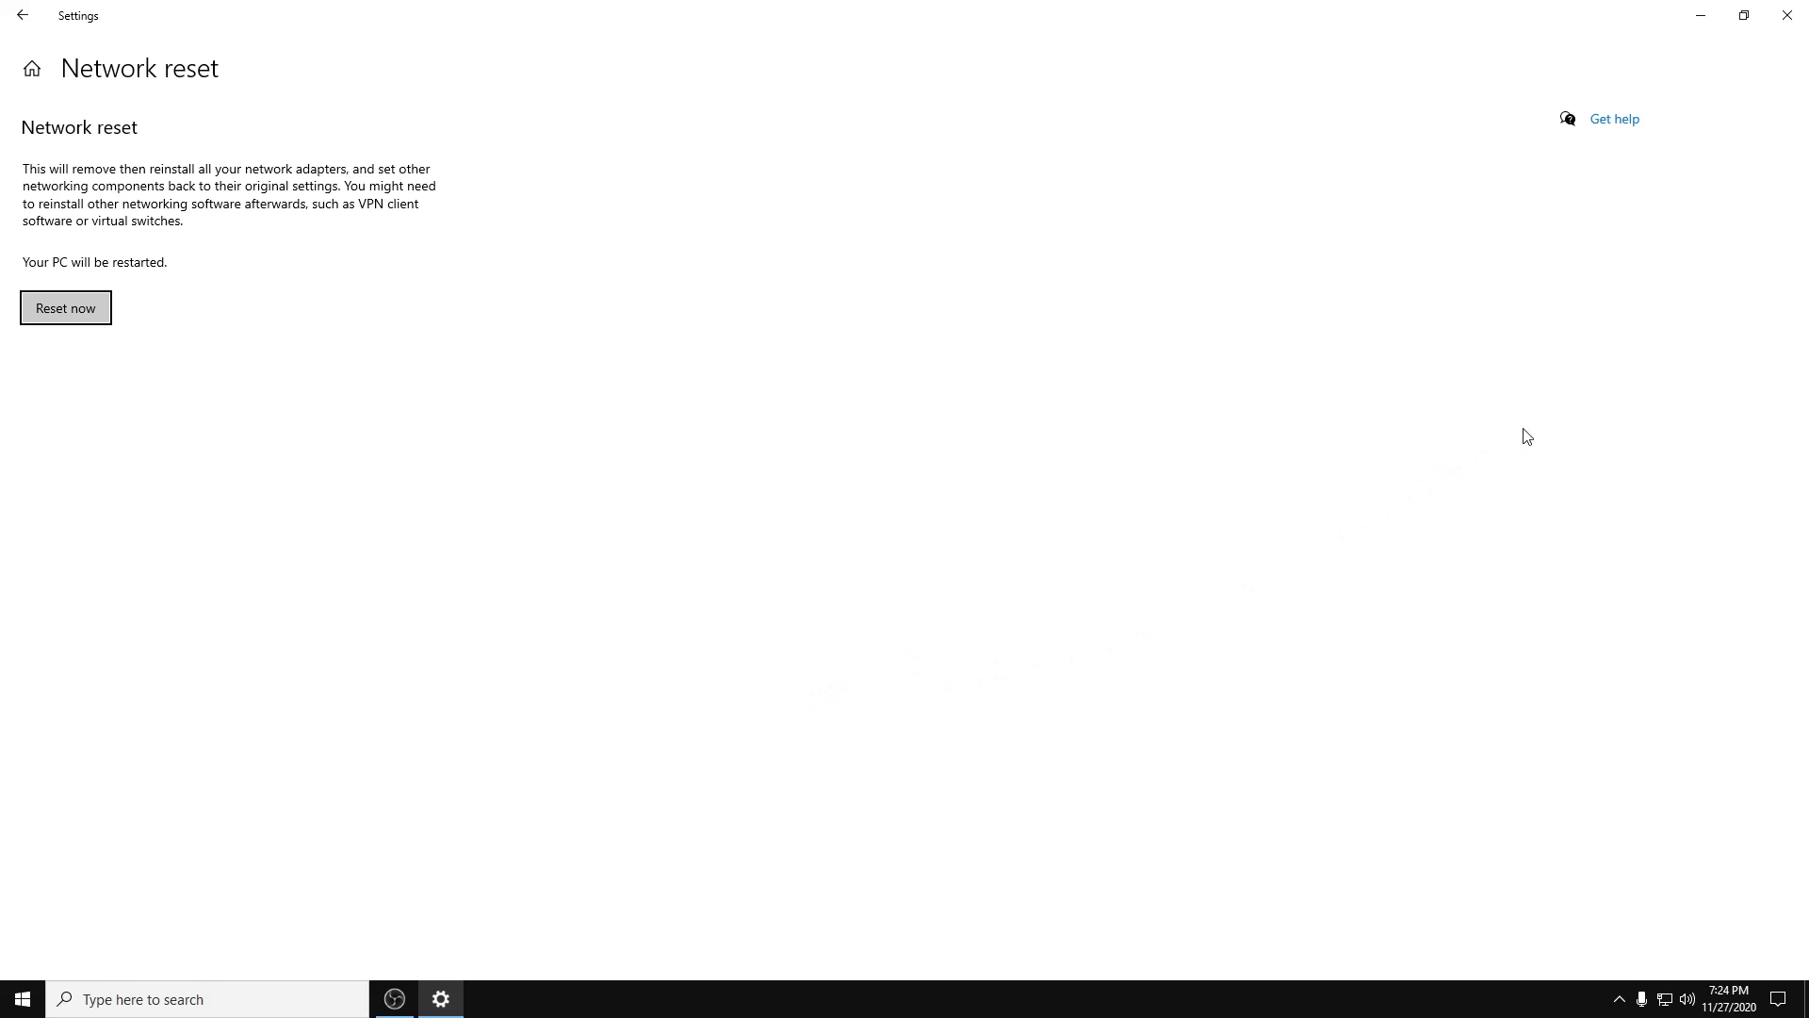
pyautogui.click(1784, 23)
# Step: Launch Device Manager by searching 'device' and maximize its window
pyautogui.click(299, 999)
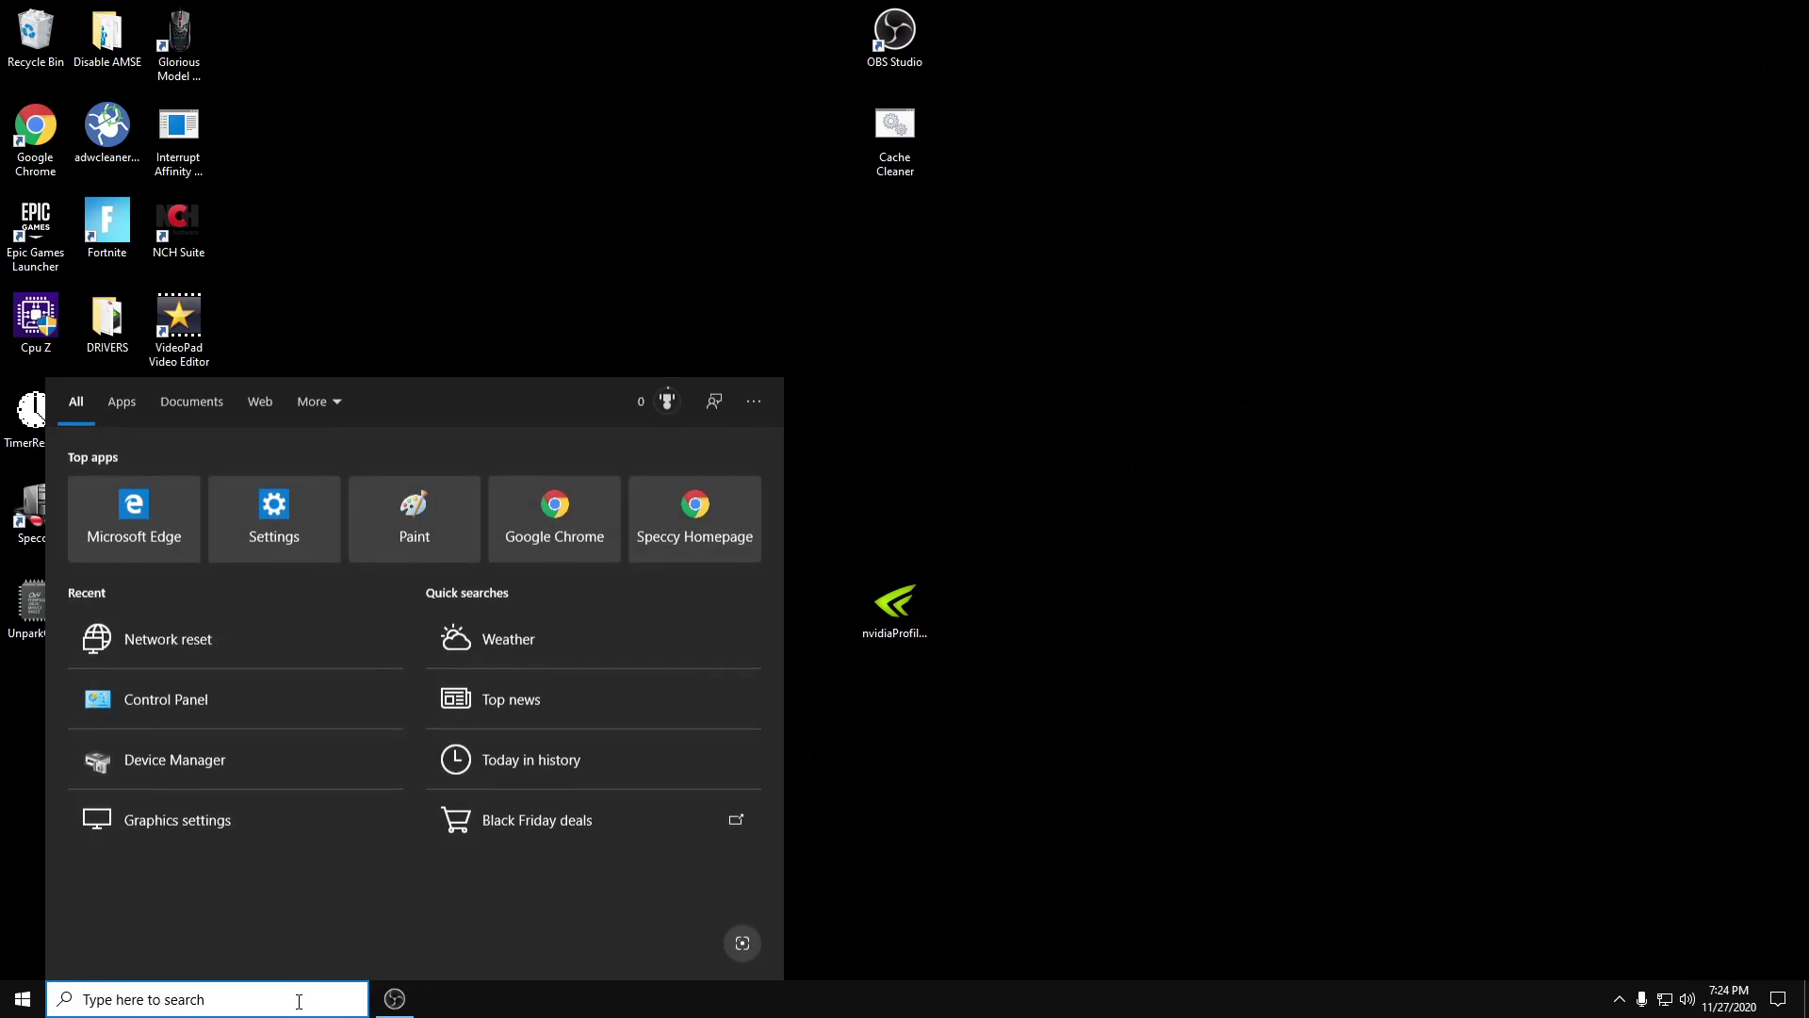
pyautogui.write('device')
pyautogui.press('Return')
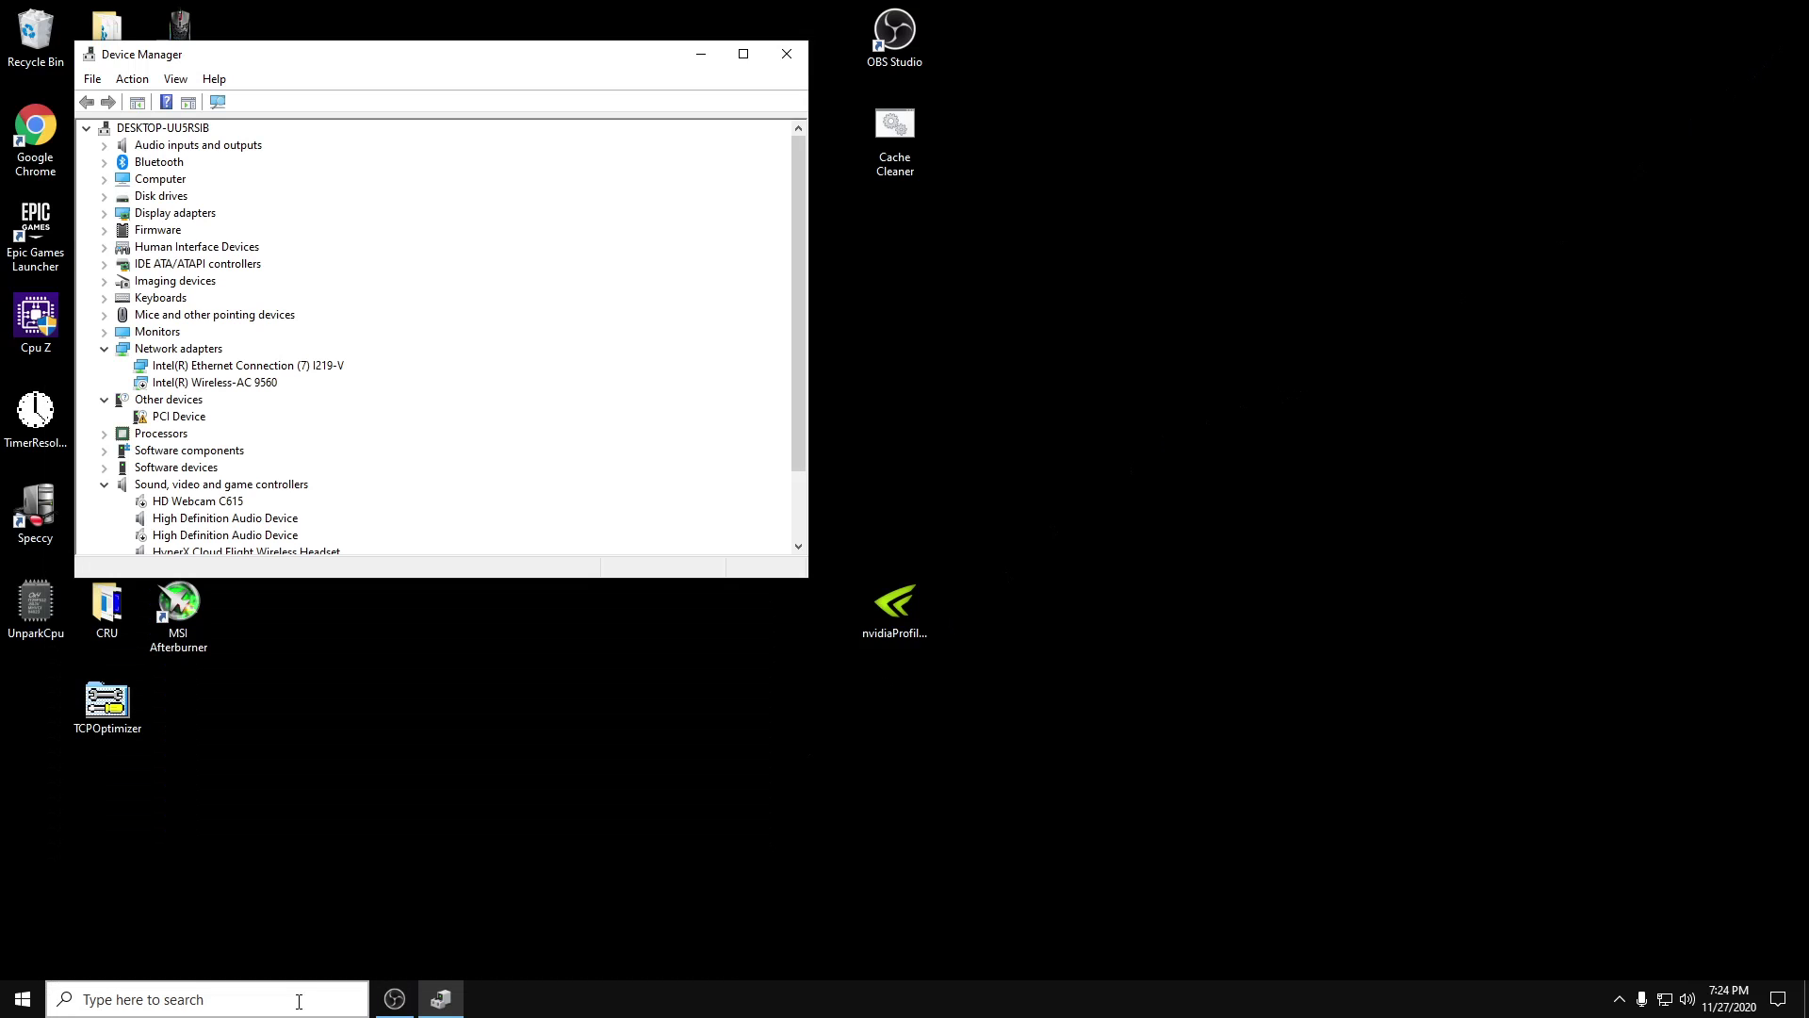
pyautogui.click(744, 53)
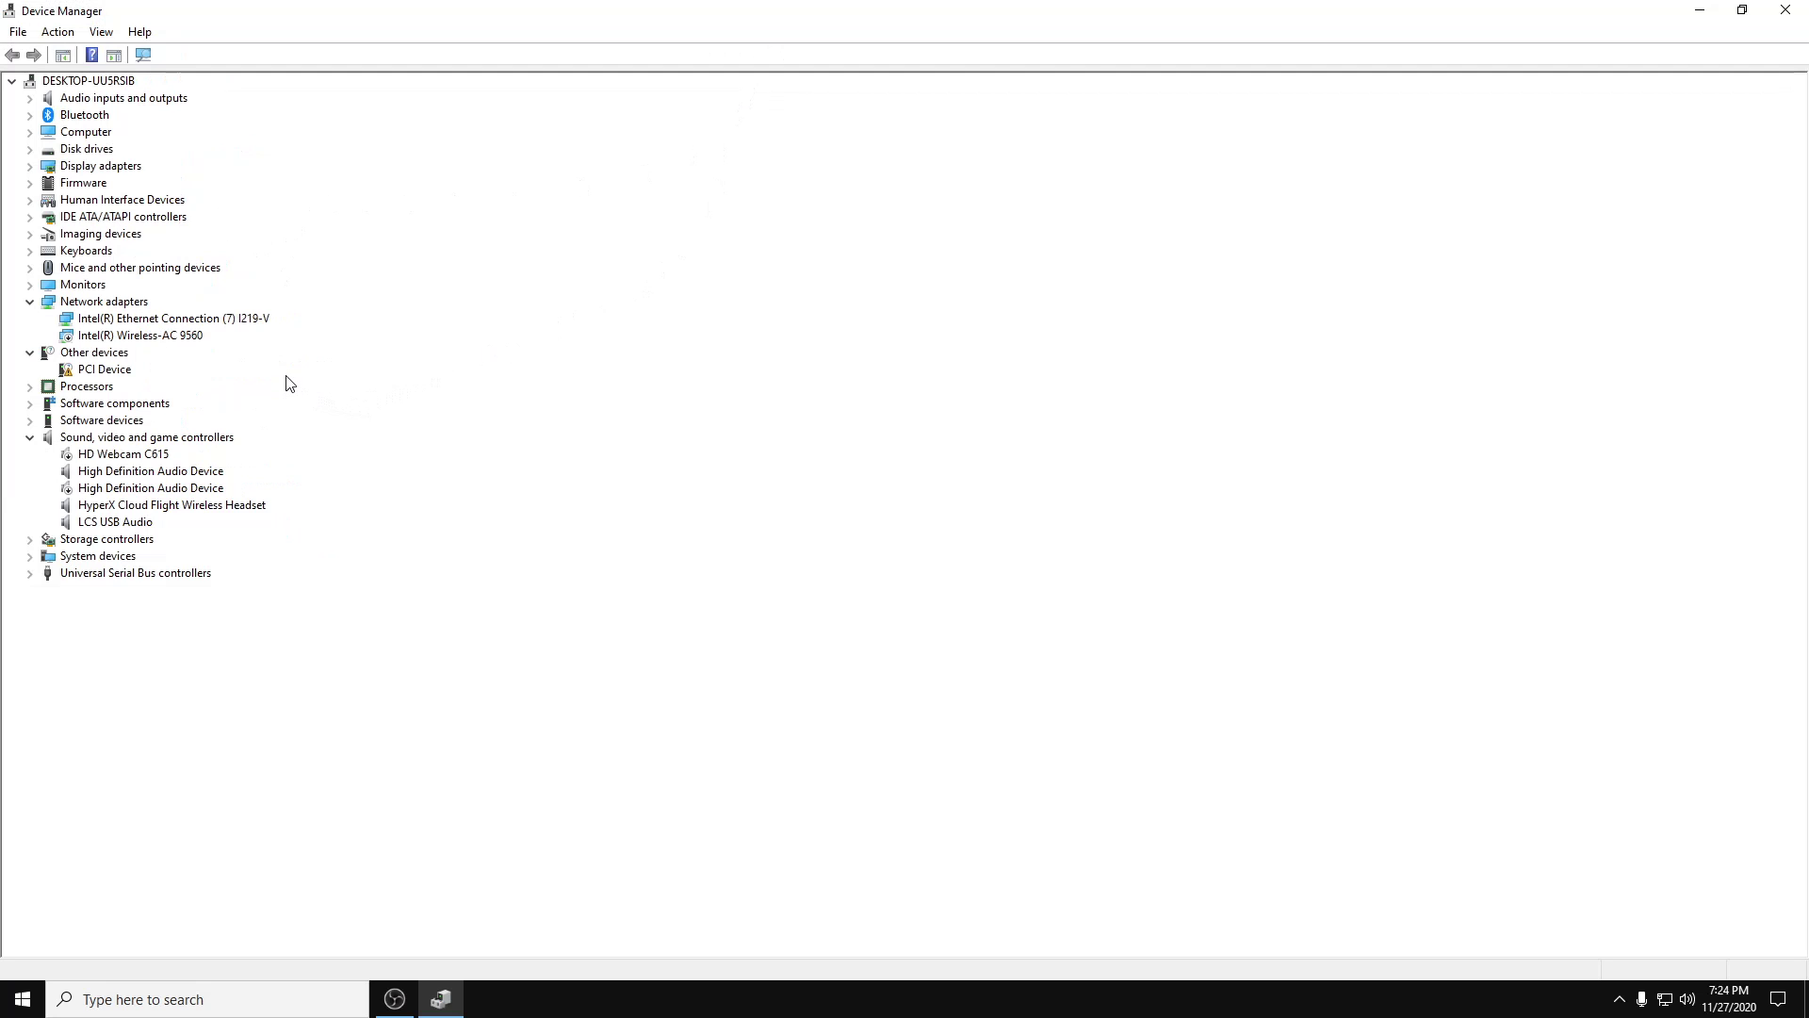
# Step: Inspect the Ethernet I219-V and Wireless-AC 9560 adapters without changes, then close Device Manager
pyautogui.click(134, 319)
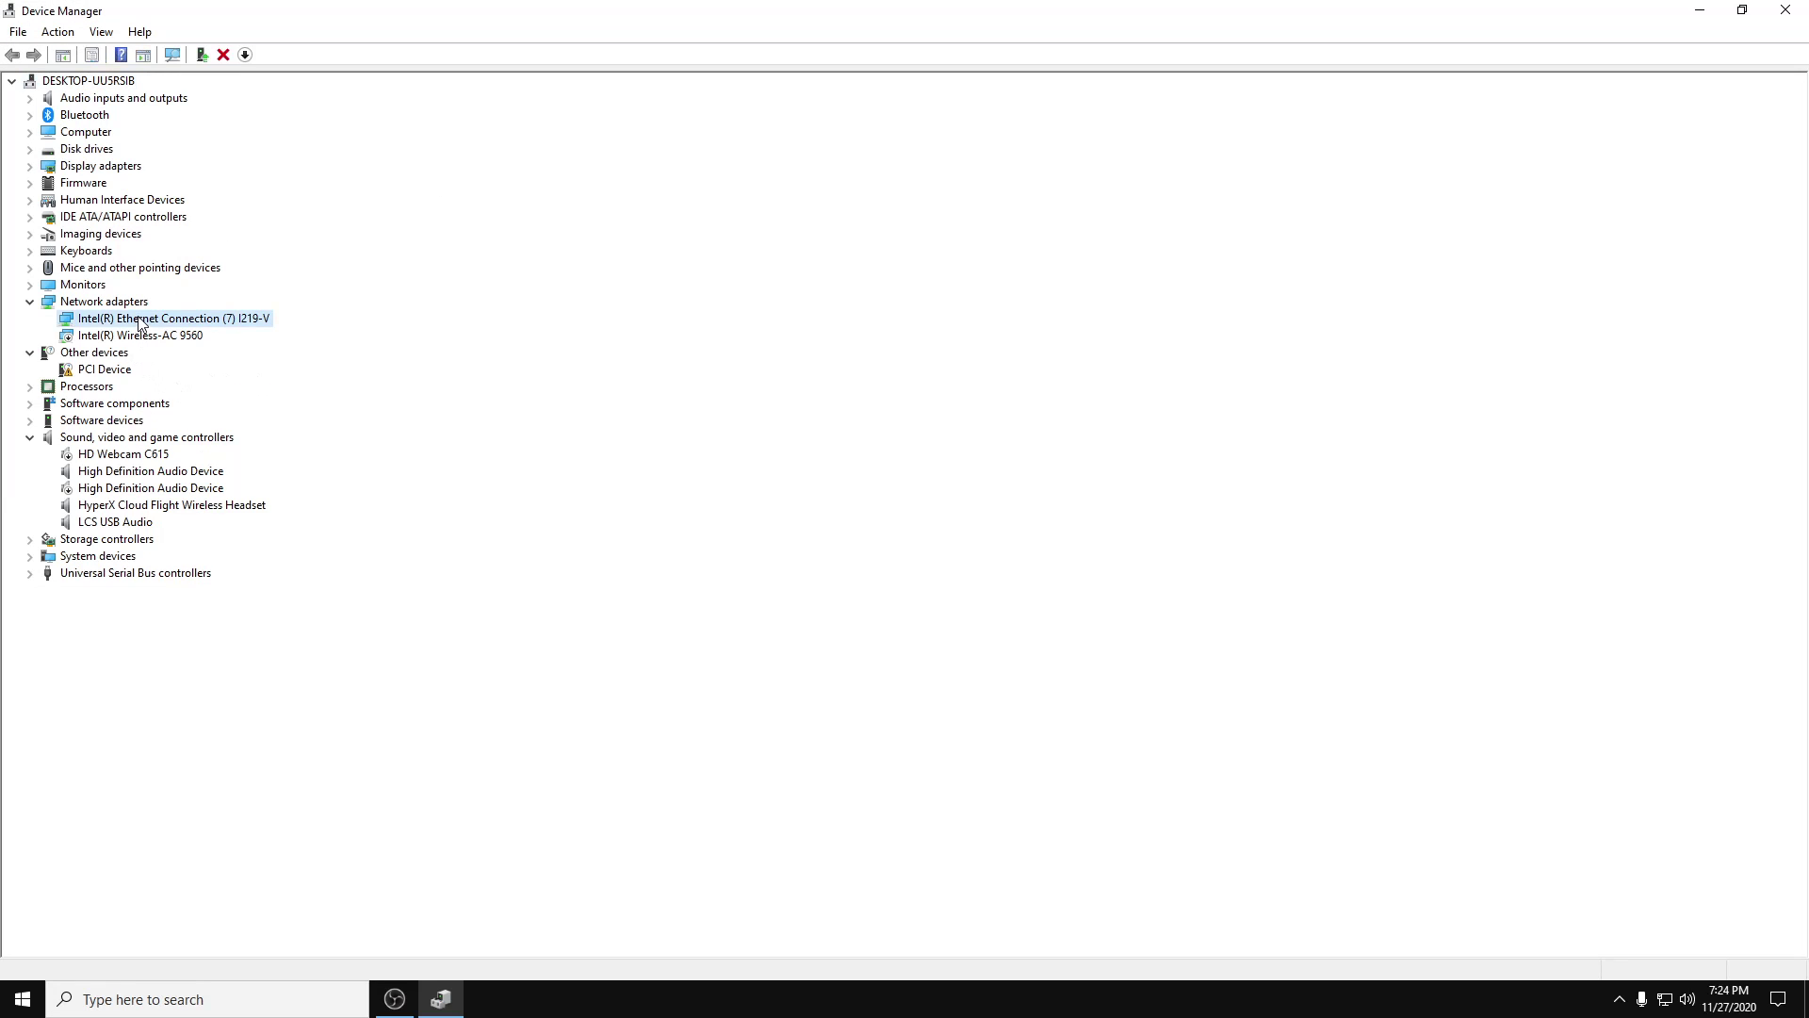
pyautogui.click(143, 337)
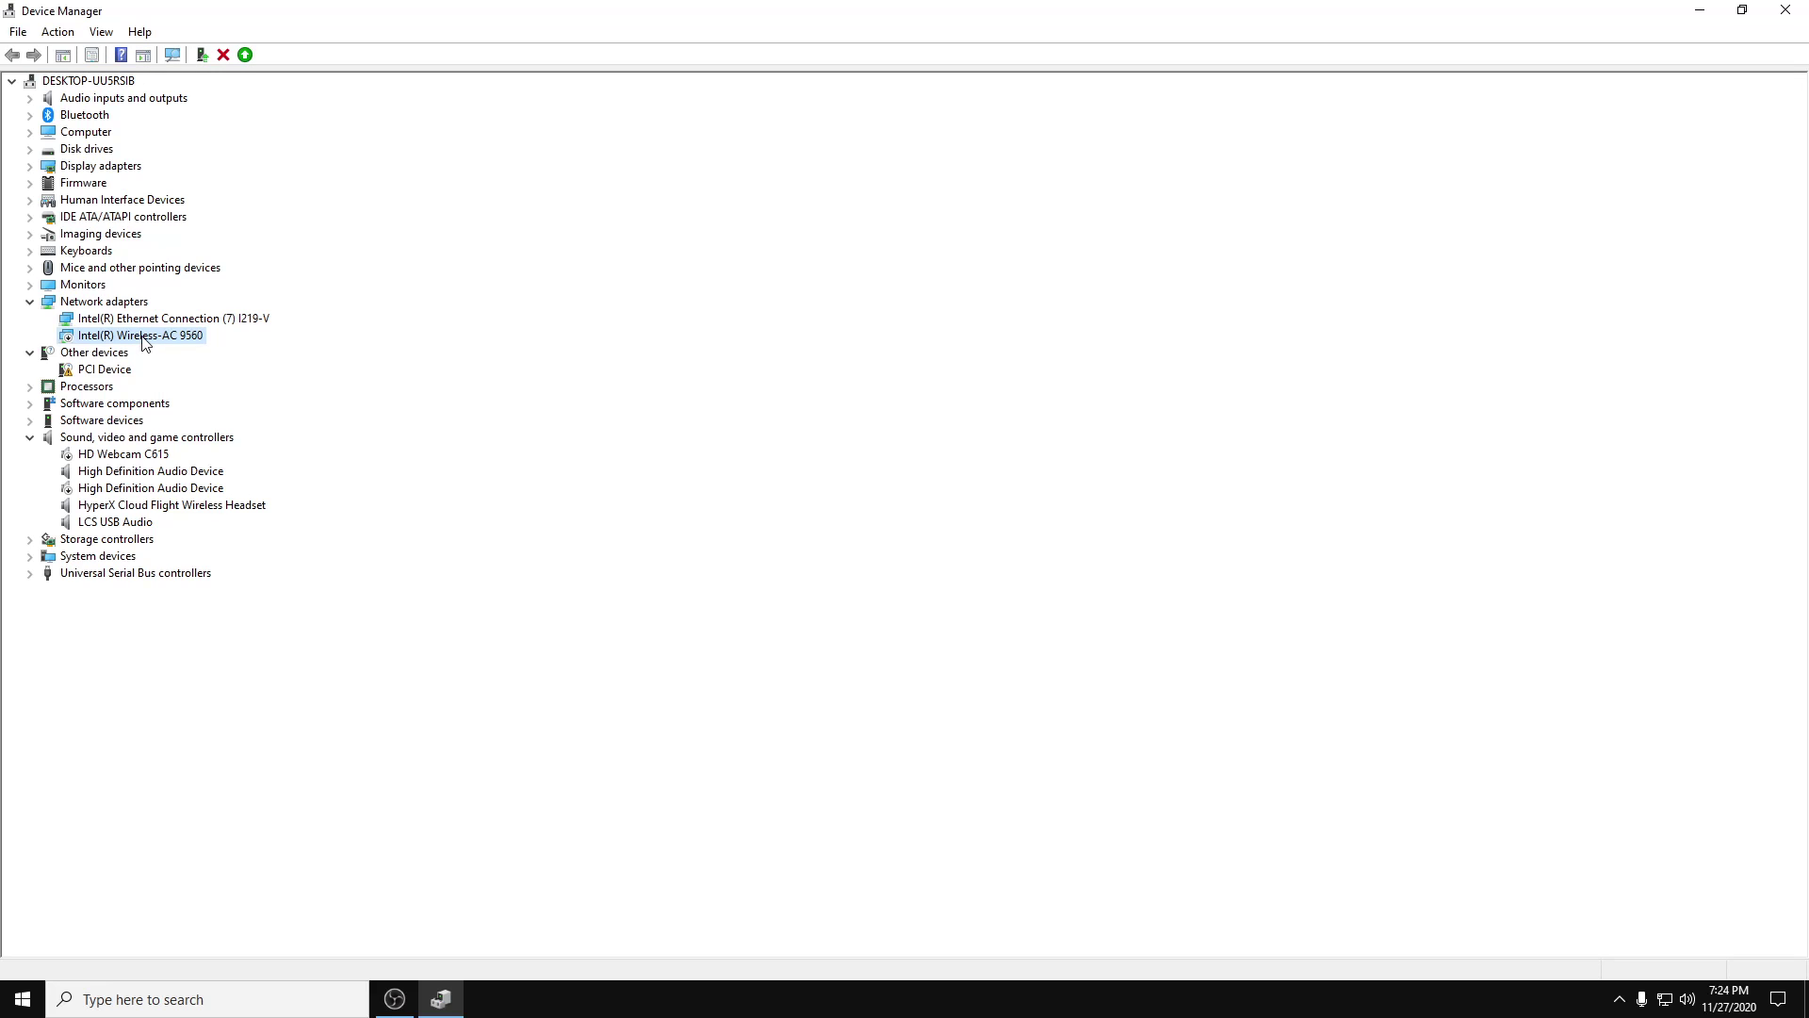
pyautogui.click(145, 322)
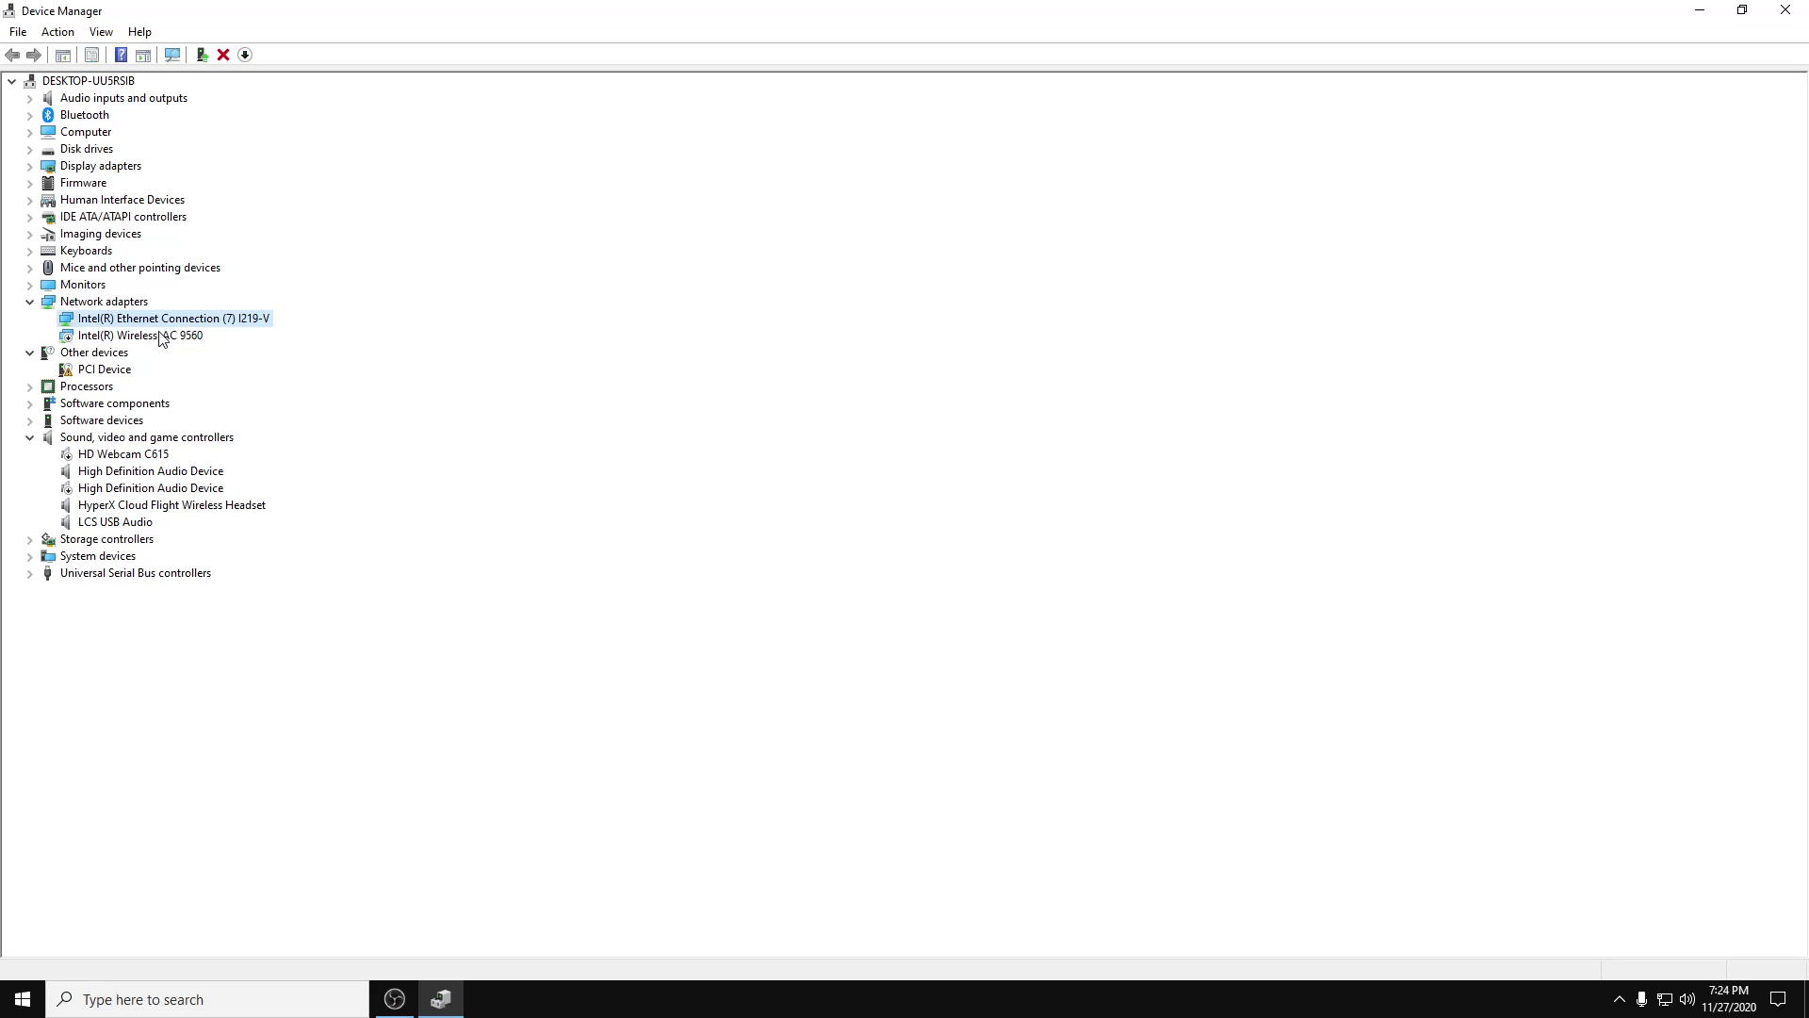
pyautogui.click(157, 338)
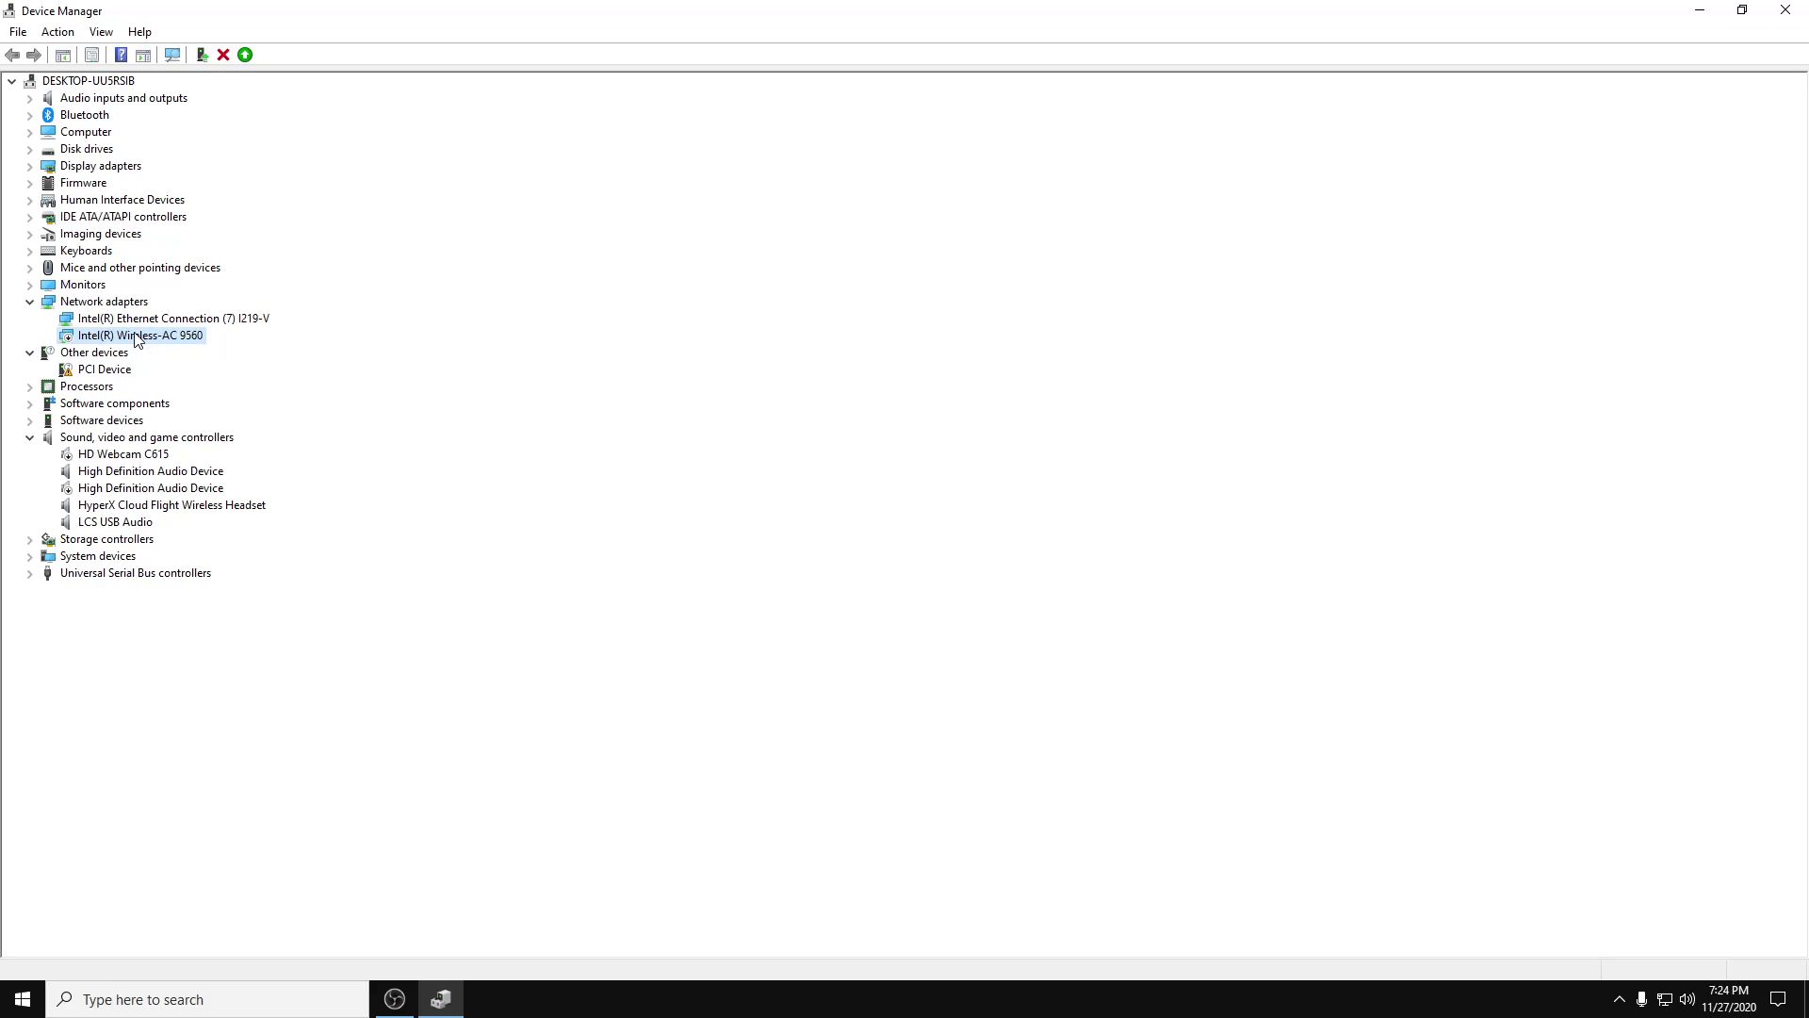
pyautogui.rightClick(140, 337)
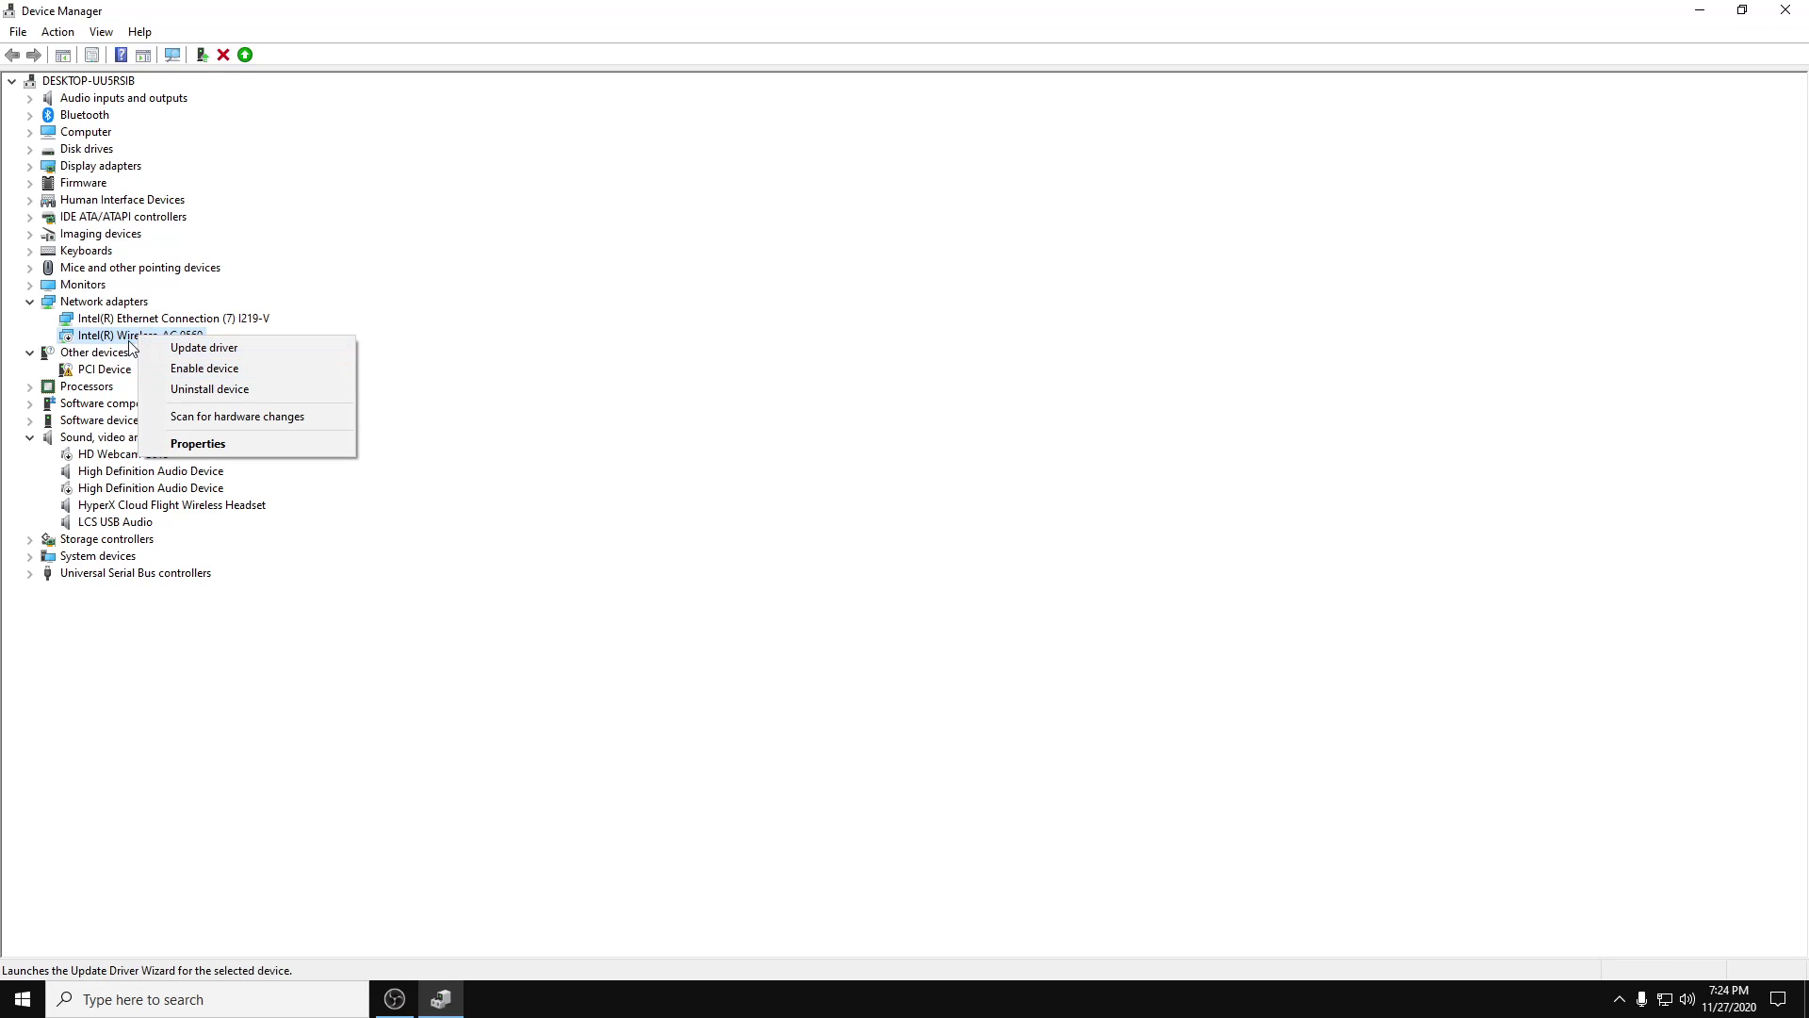
pyautogui.rightClick(124, 339)
pyautogui.click(584, 396)
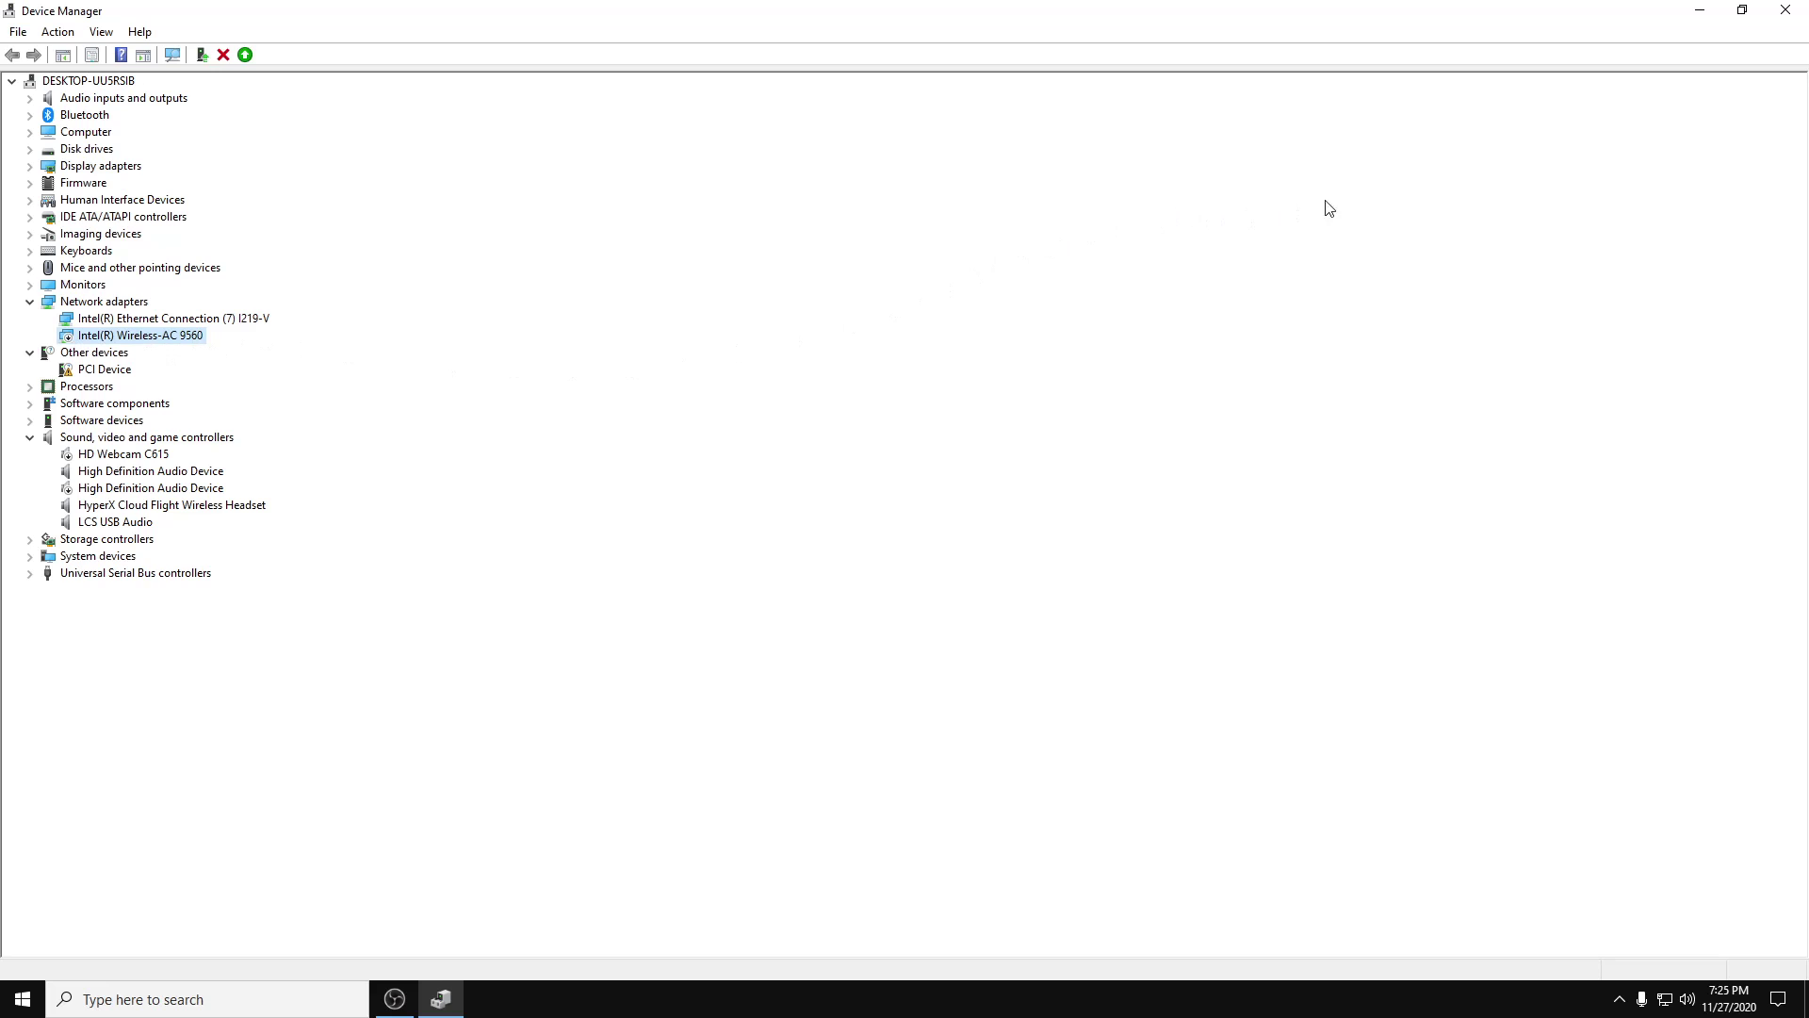
pyautogui.click(1787, 13)
# Step: Refresh the desktop and launch Control Panel by searching 'control'
pyautogui.rightClick(557, 507)
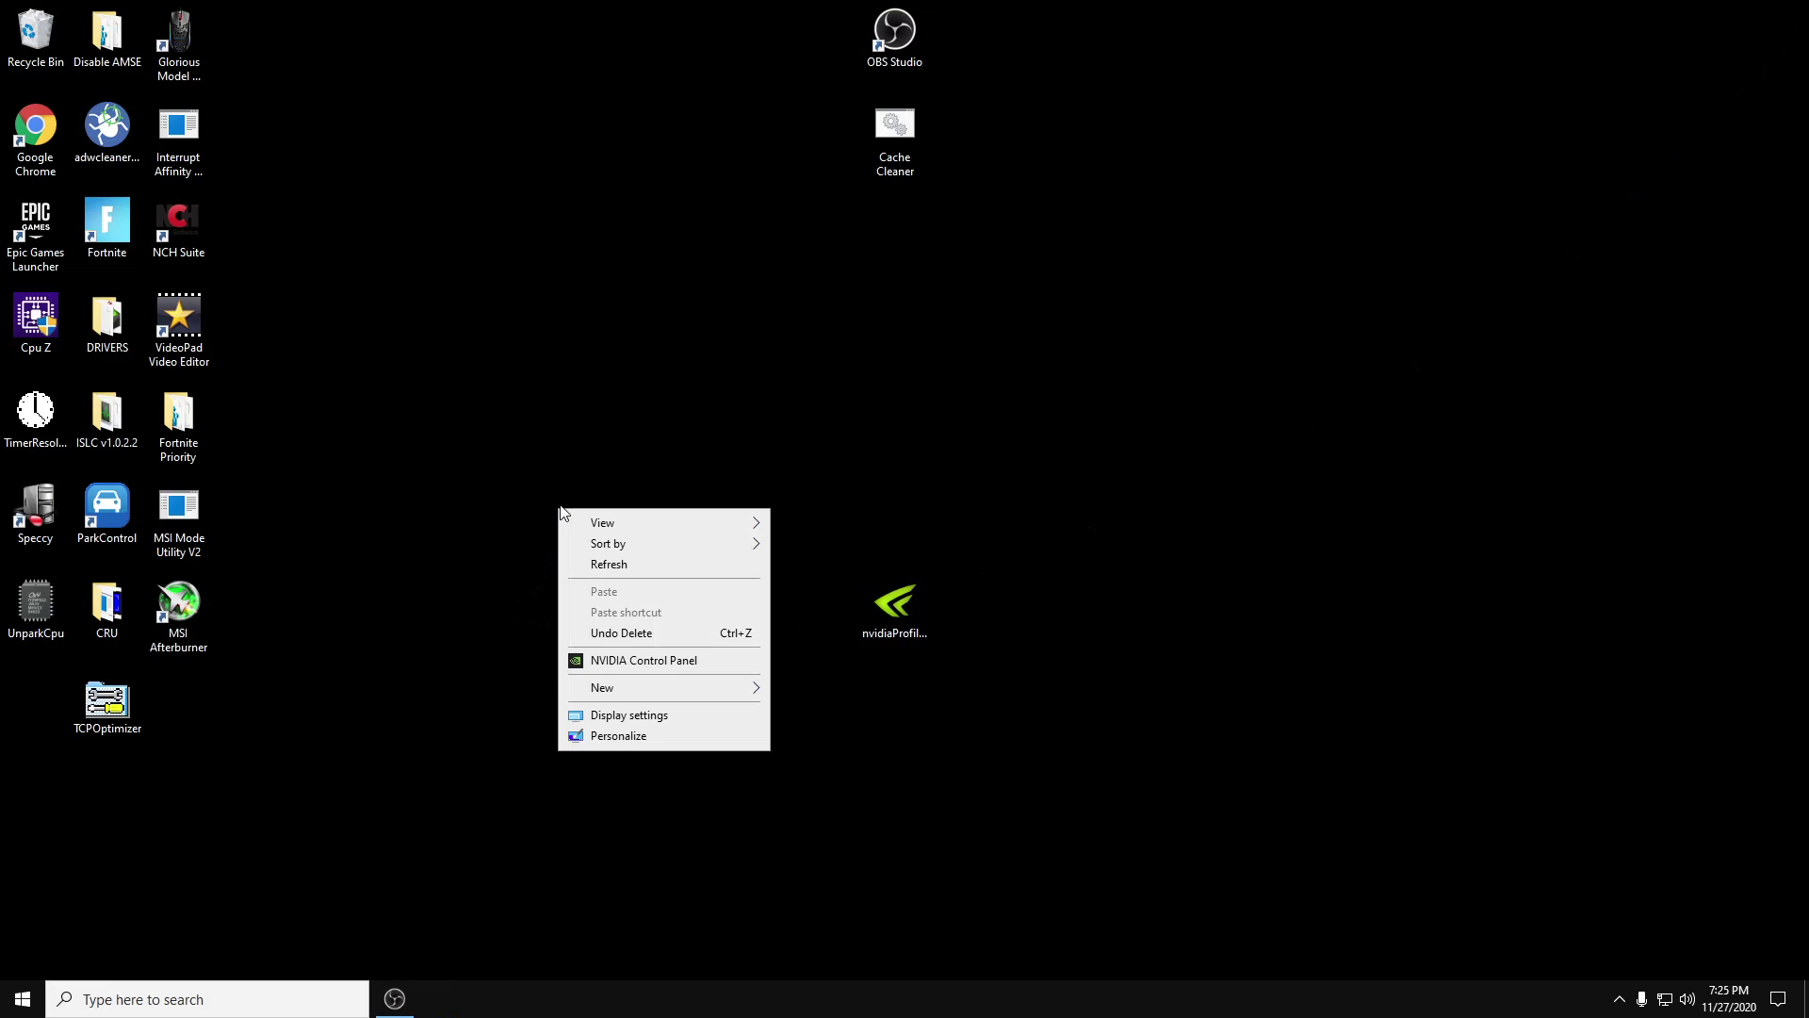
pyautogui.click(592, 563)
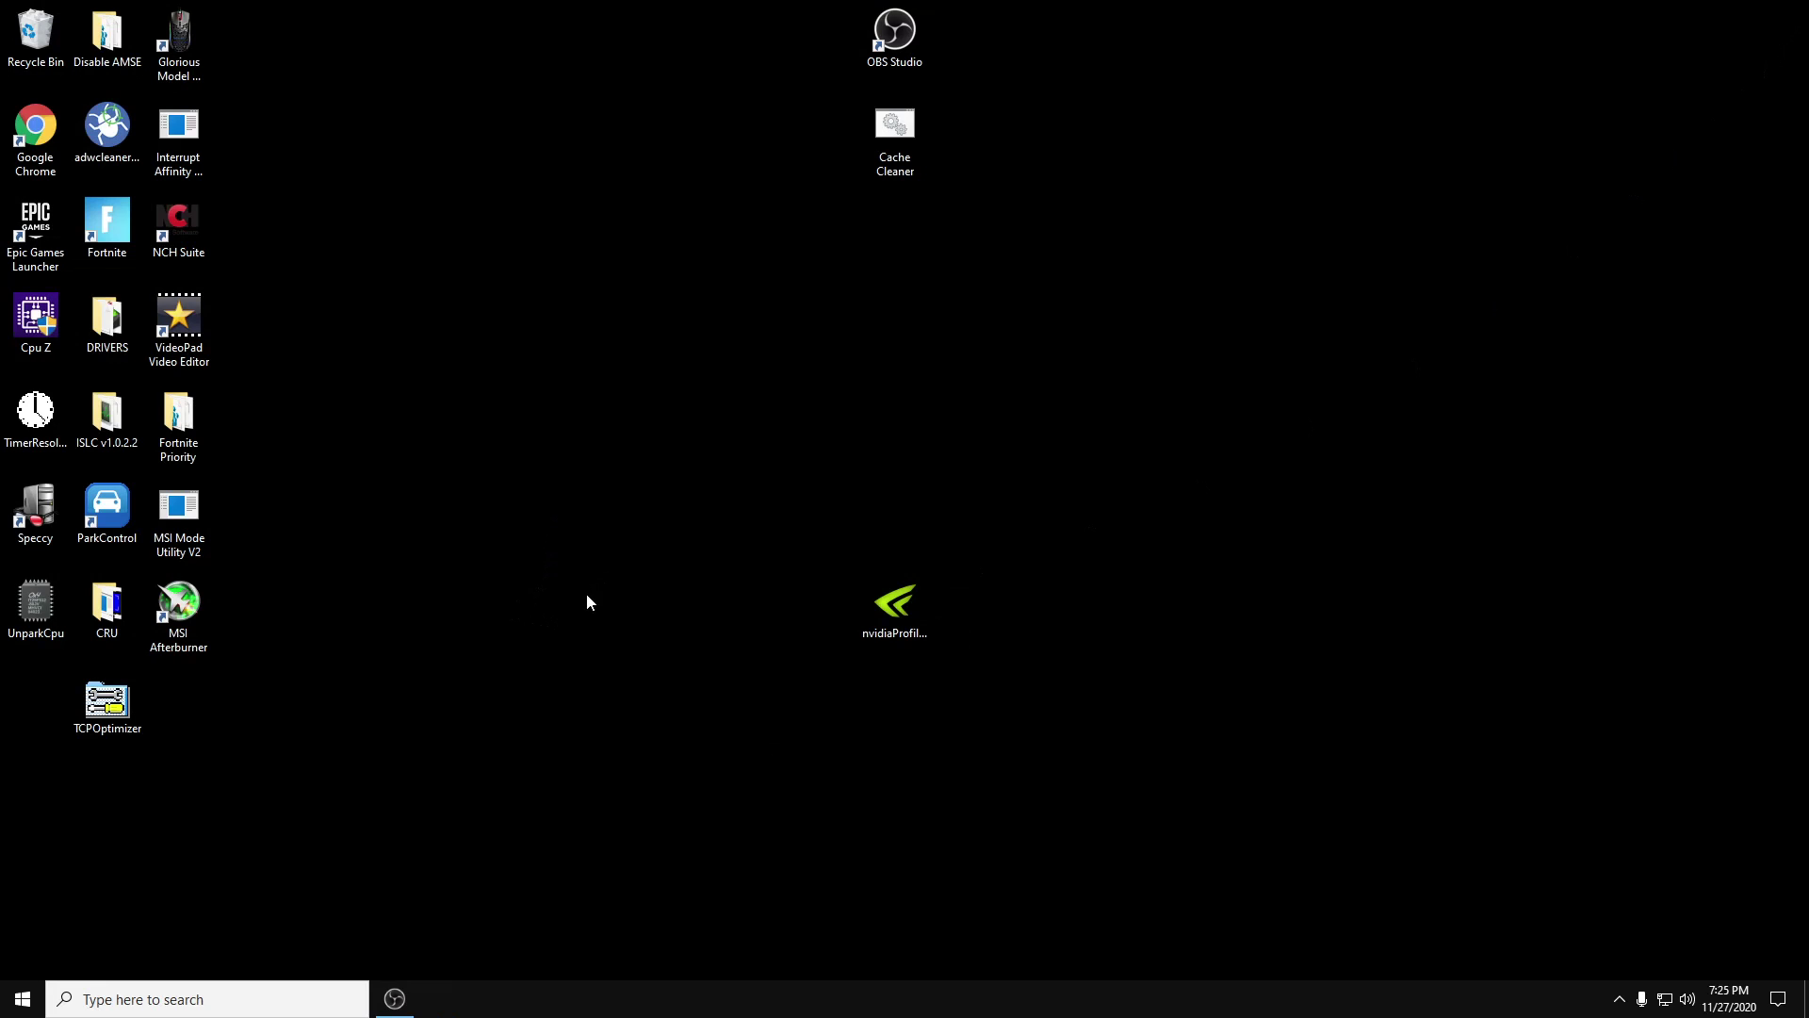
pyautogui.click(202, 997)
pyautogui.write('cont')
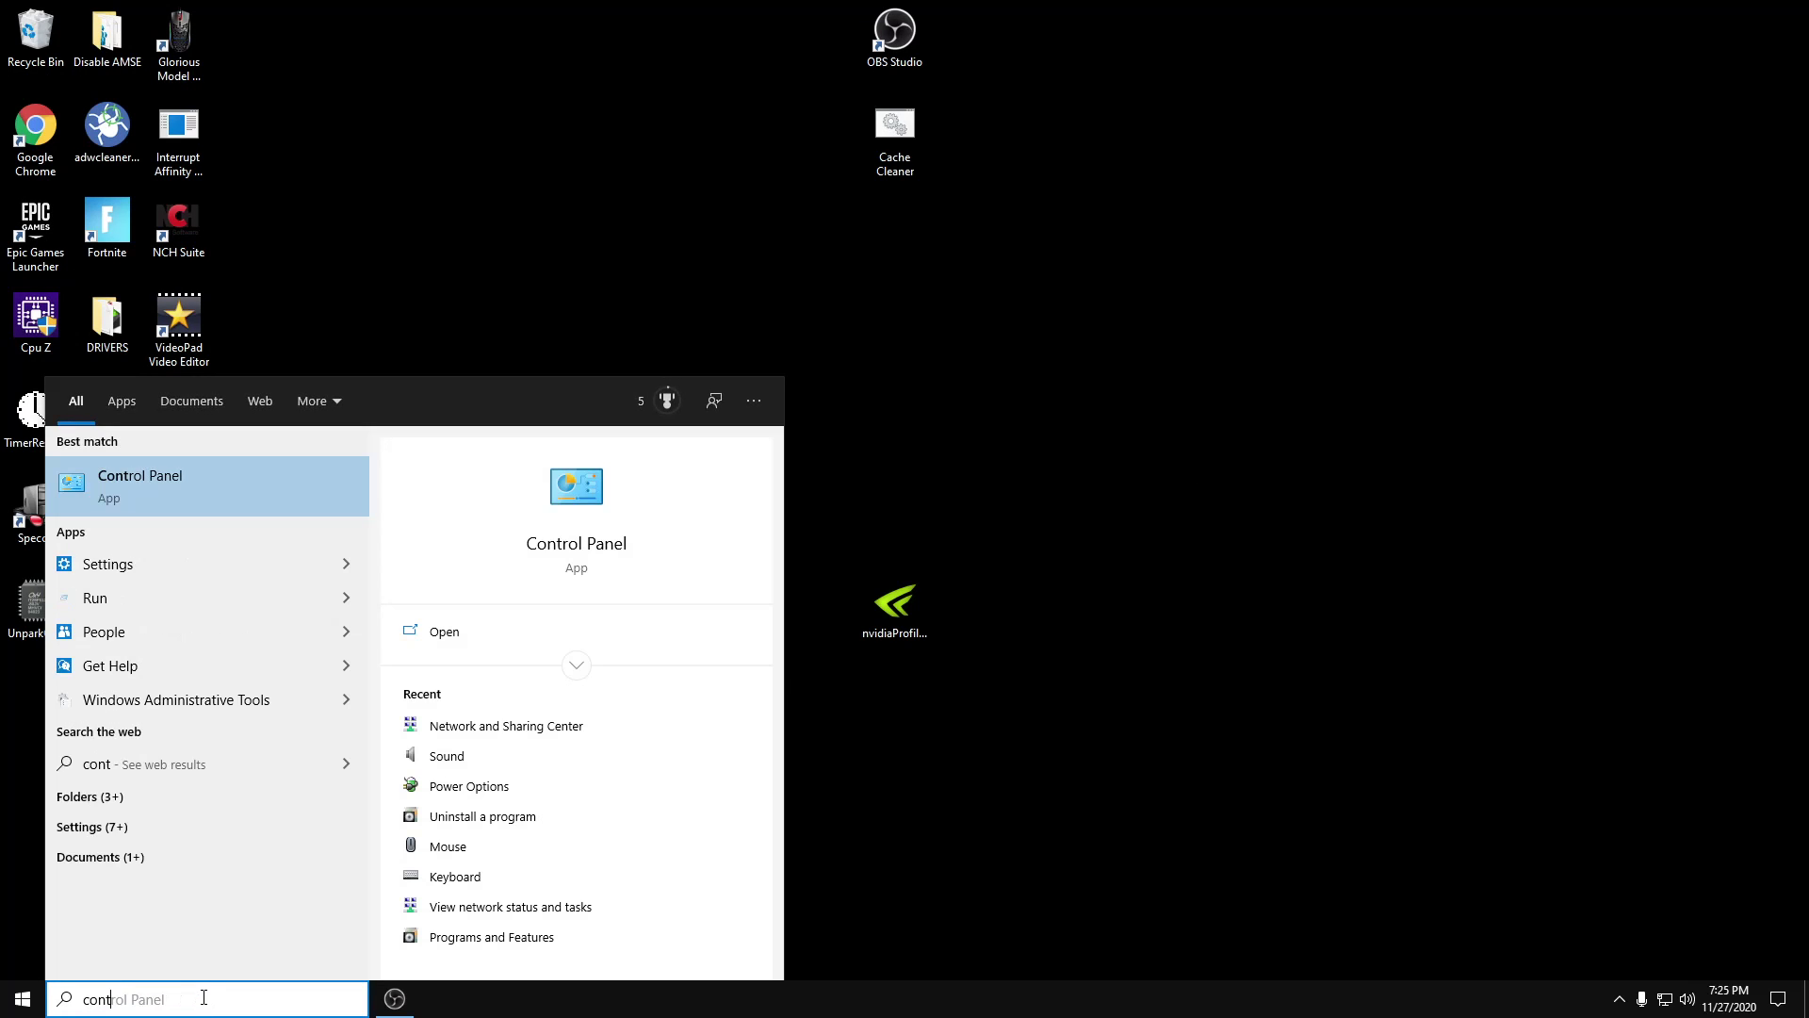
pyautogui.write('rol')
pyautogui.press('Return')
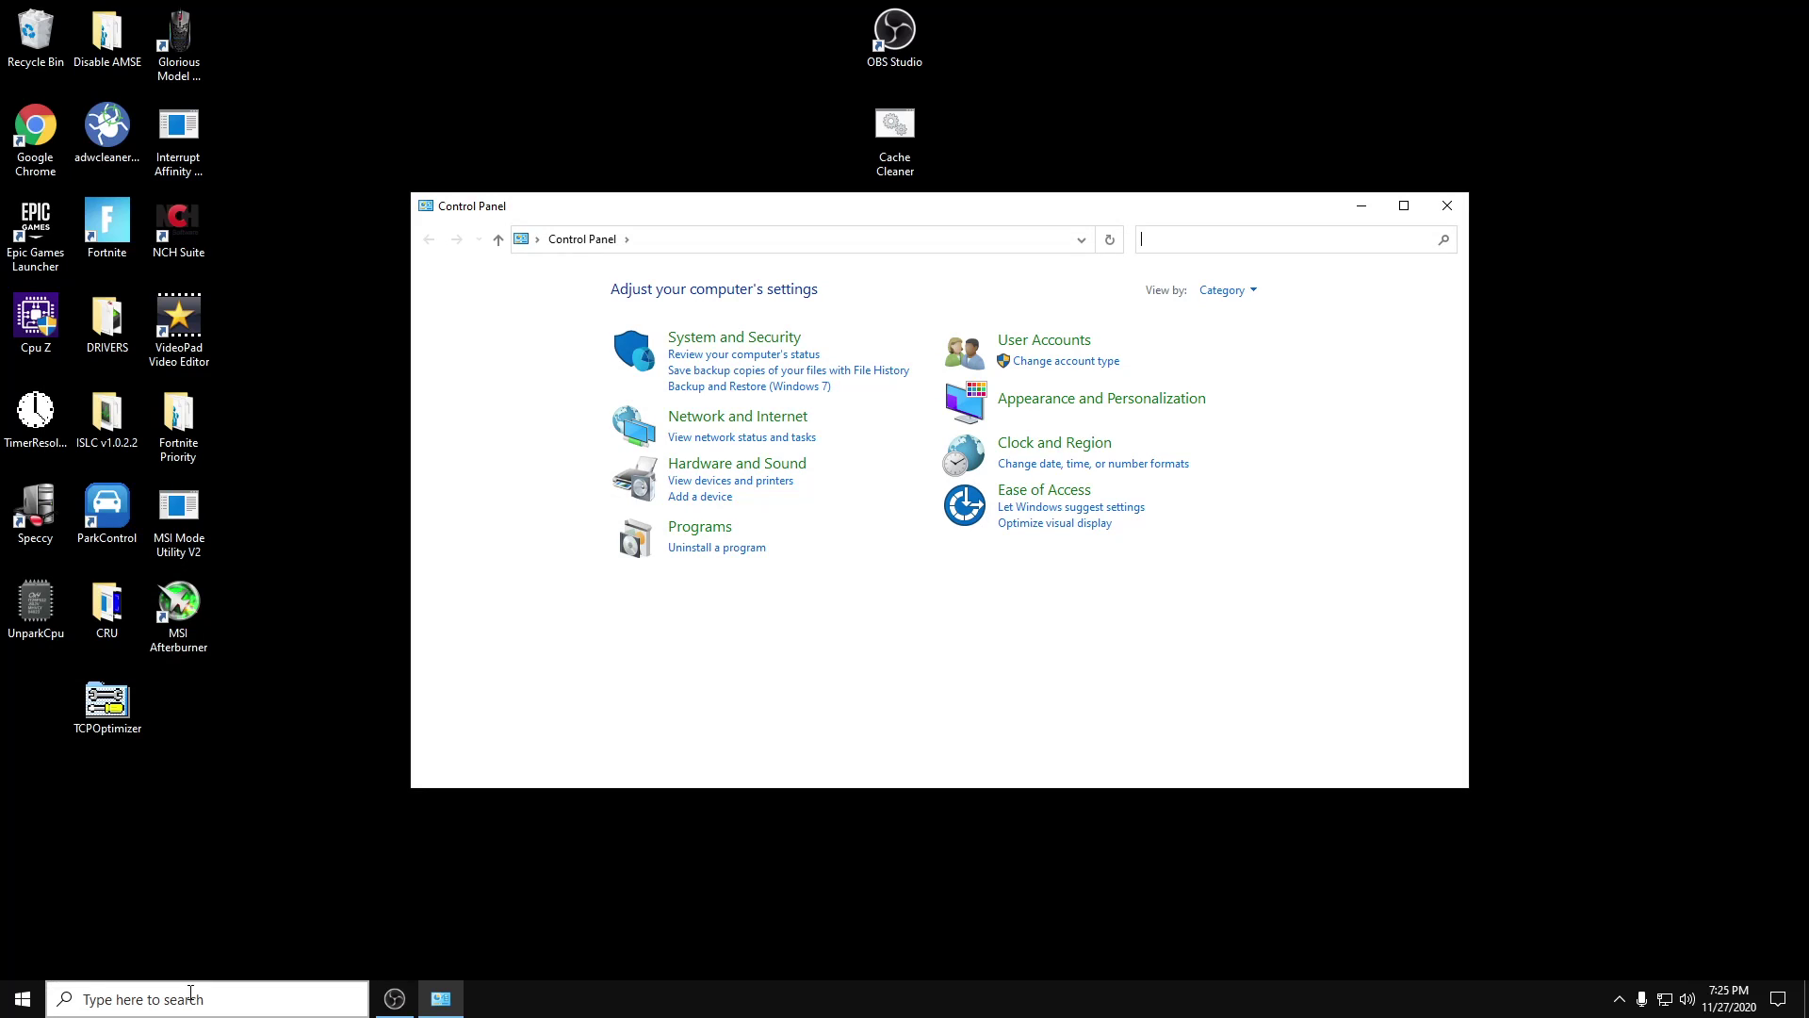
# Step: Go to Network and Sharing Center and open the Ethernet connection's properties
pyautogui.click(721, 417)
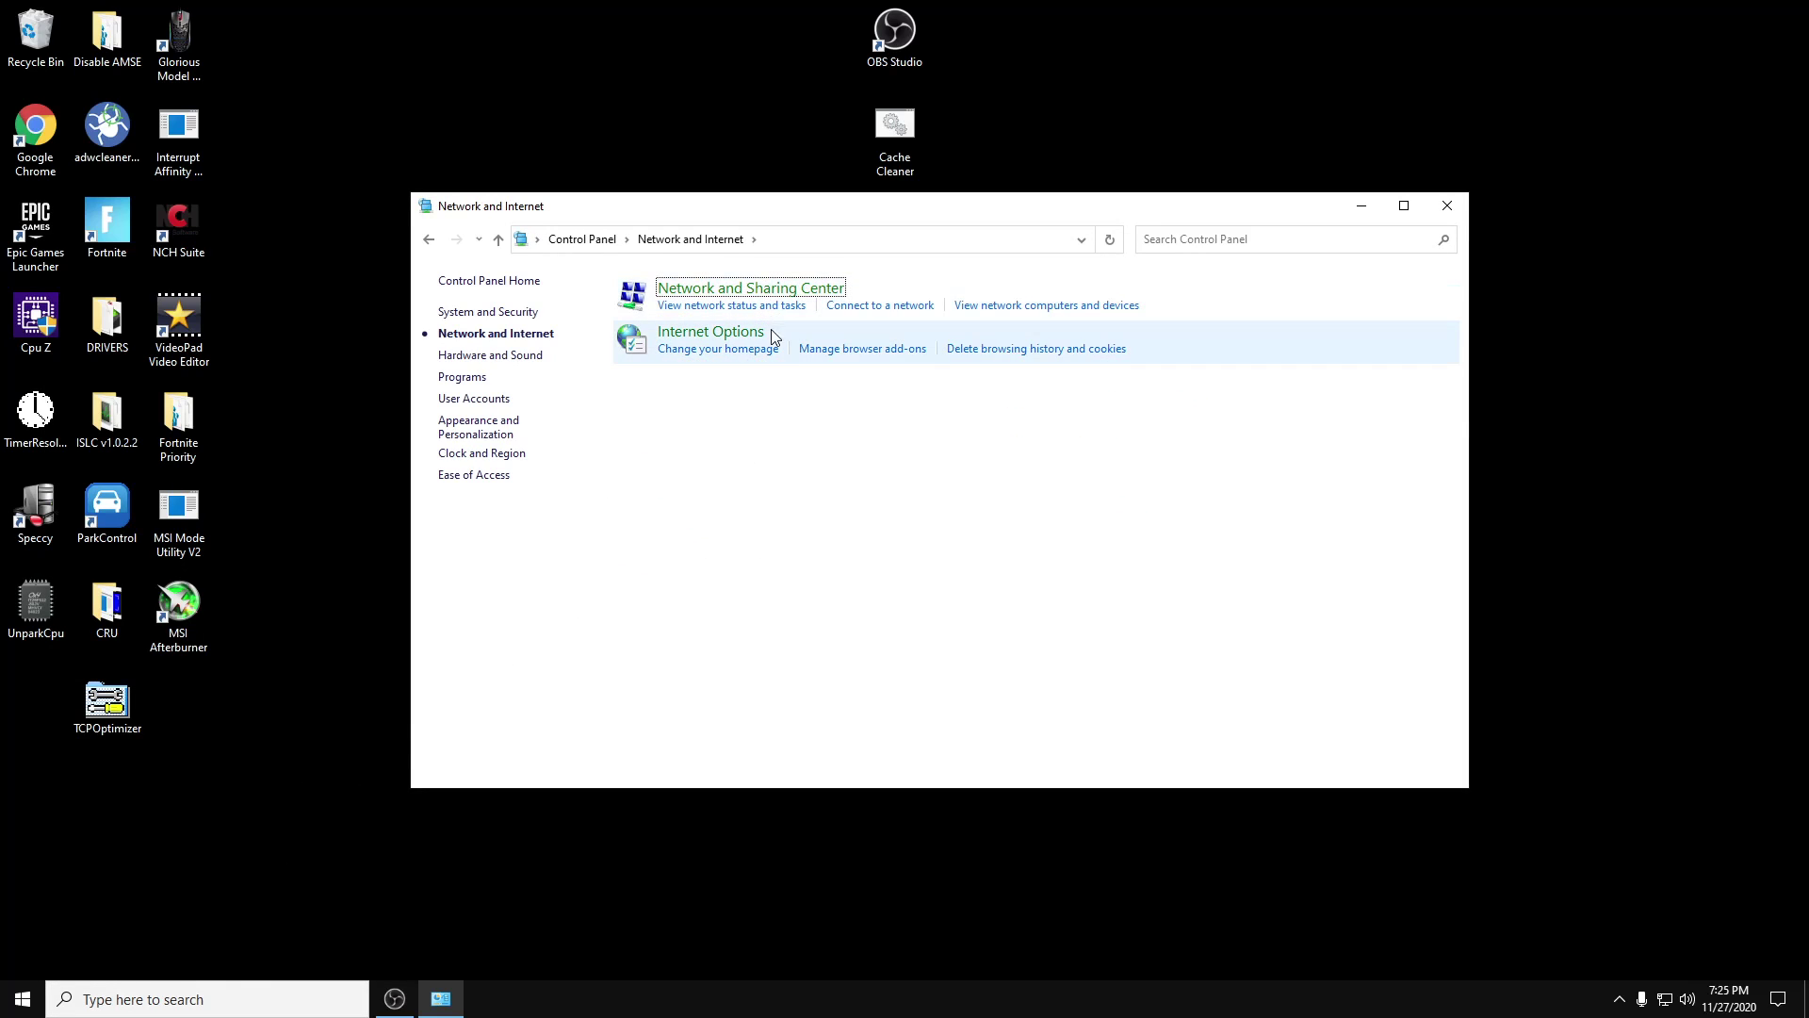
pyautogui.click(1027, 356)
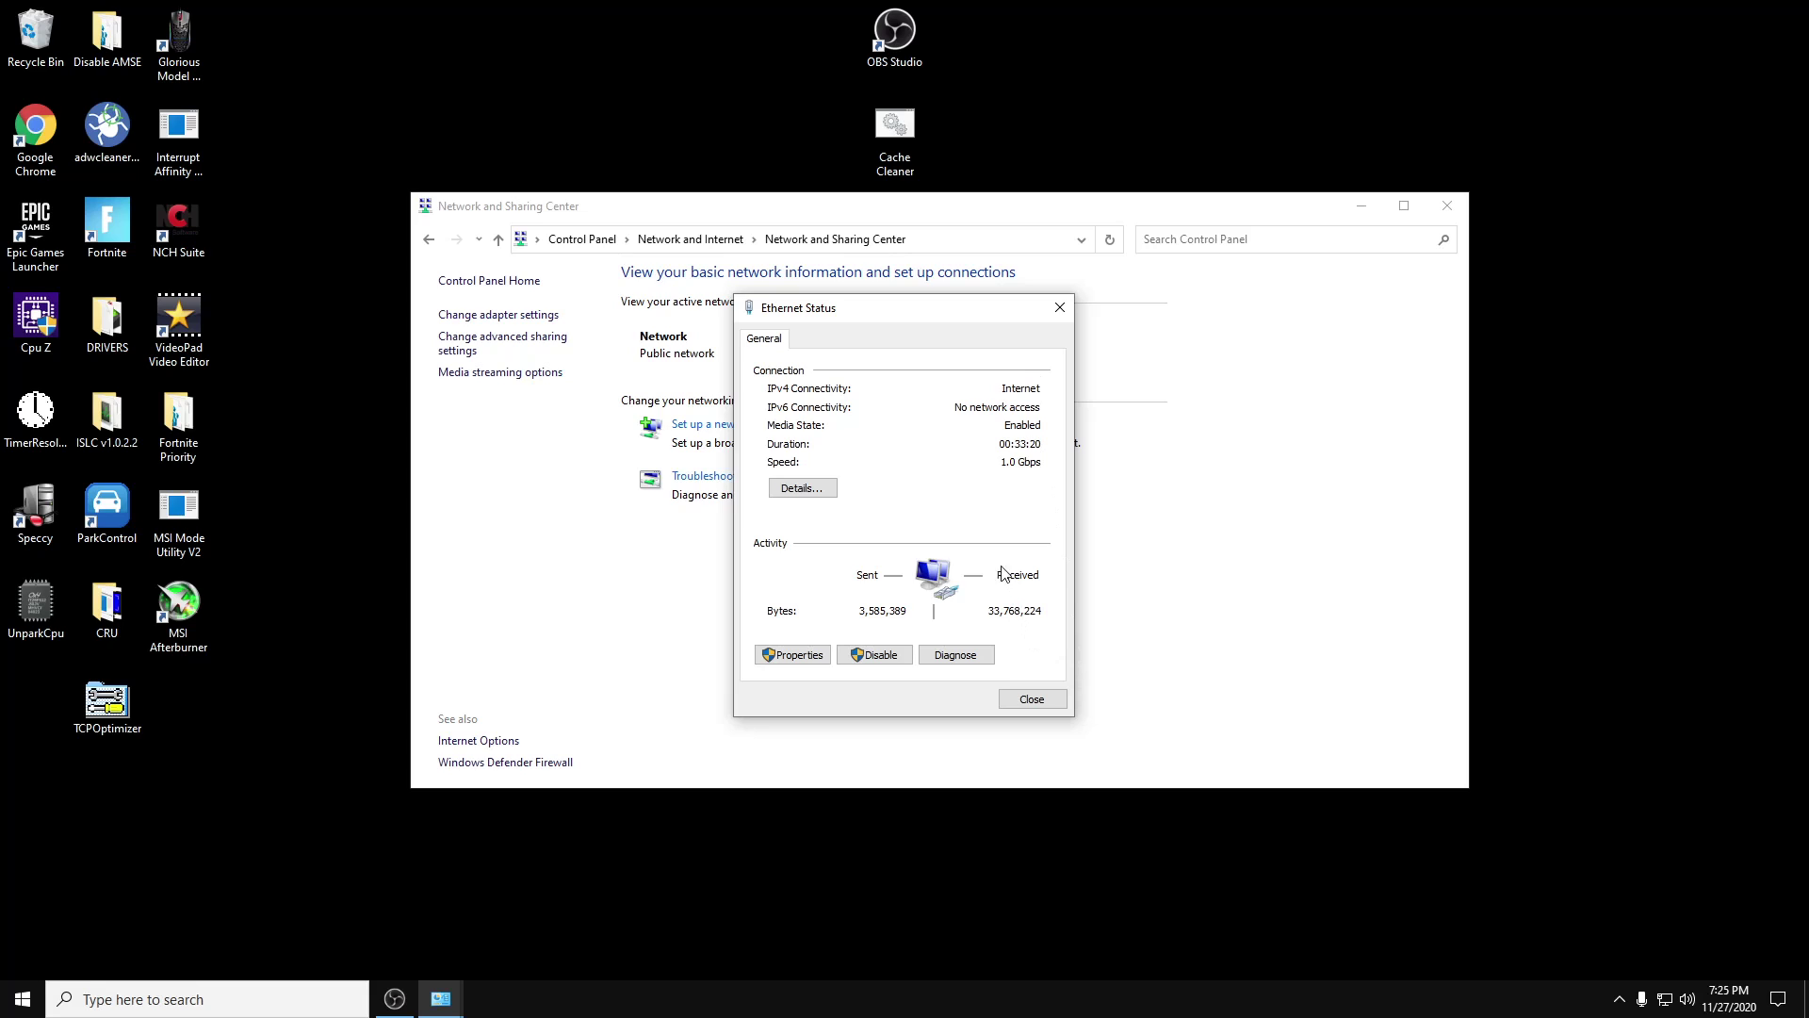
pyautogui.click(796, 655)
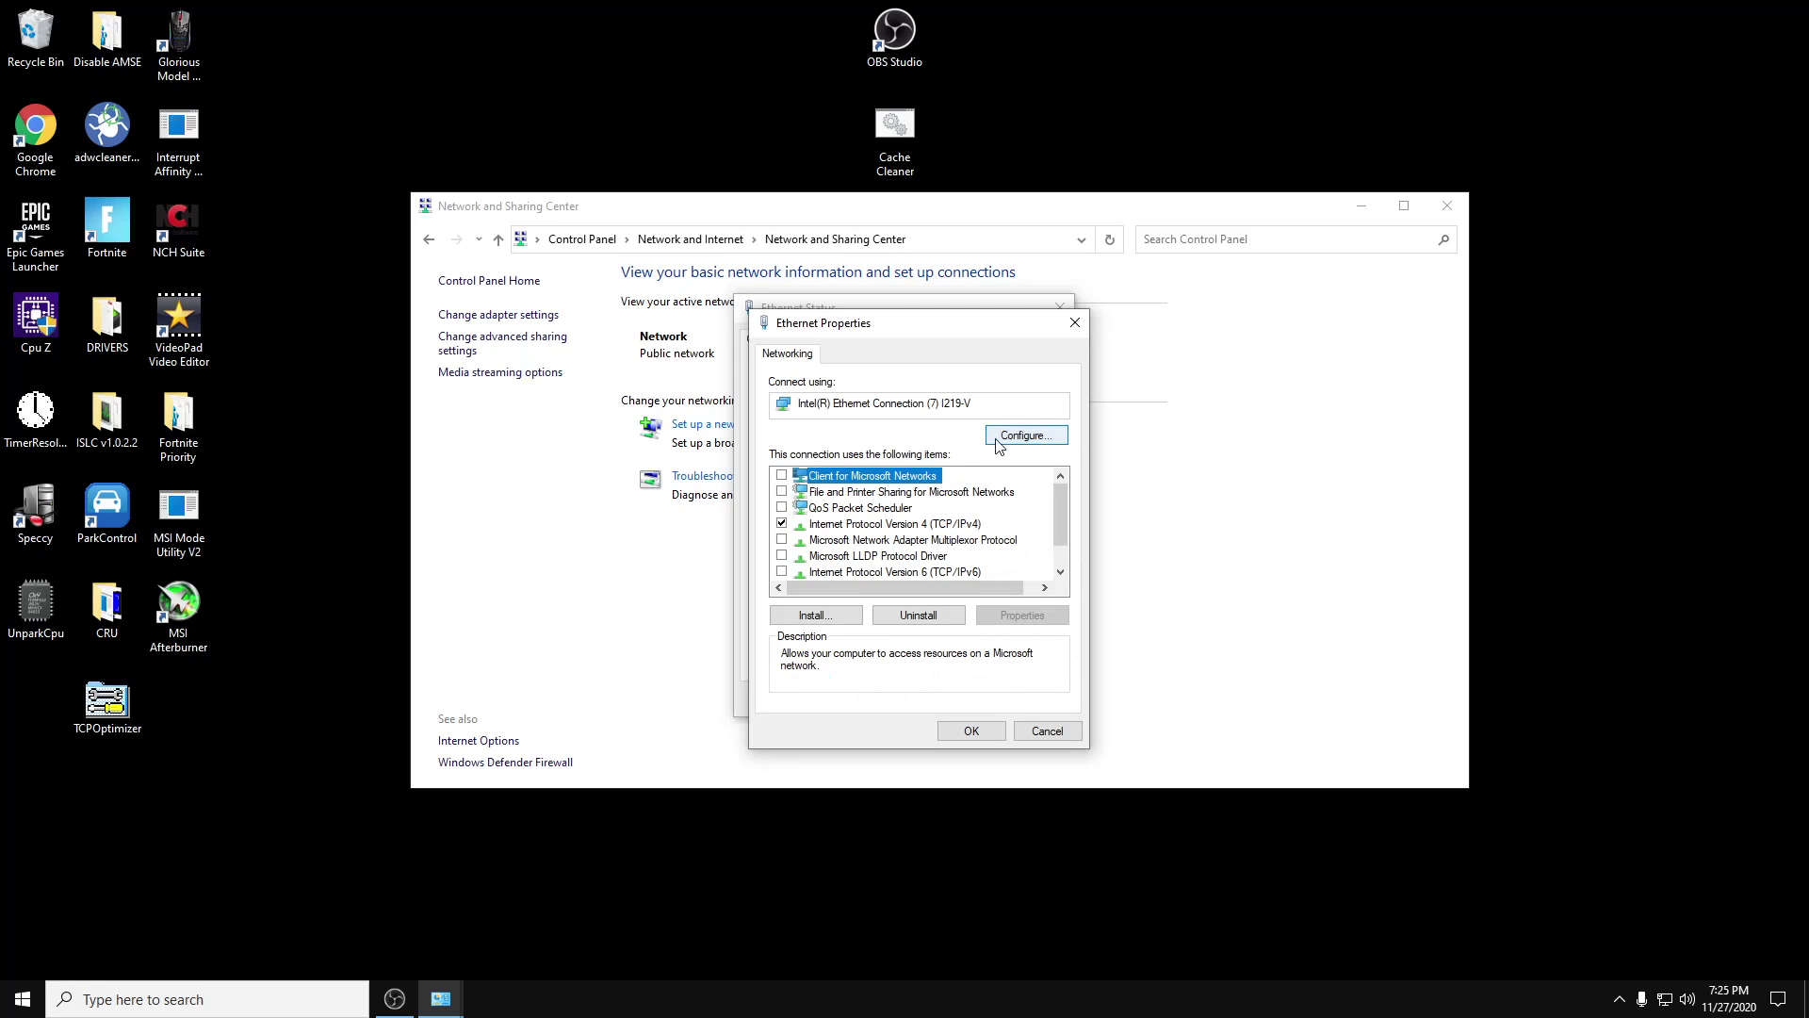
# Step: Search automatically for a newer I219-V driver, find the best one installed, and close the dialogs
pyautogui.click(1030, 437)
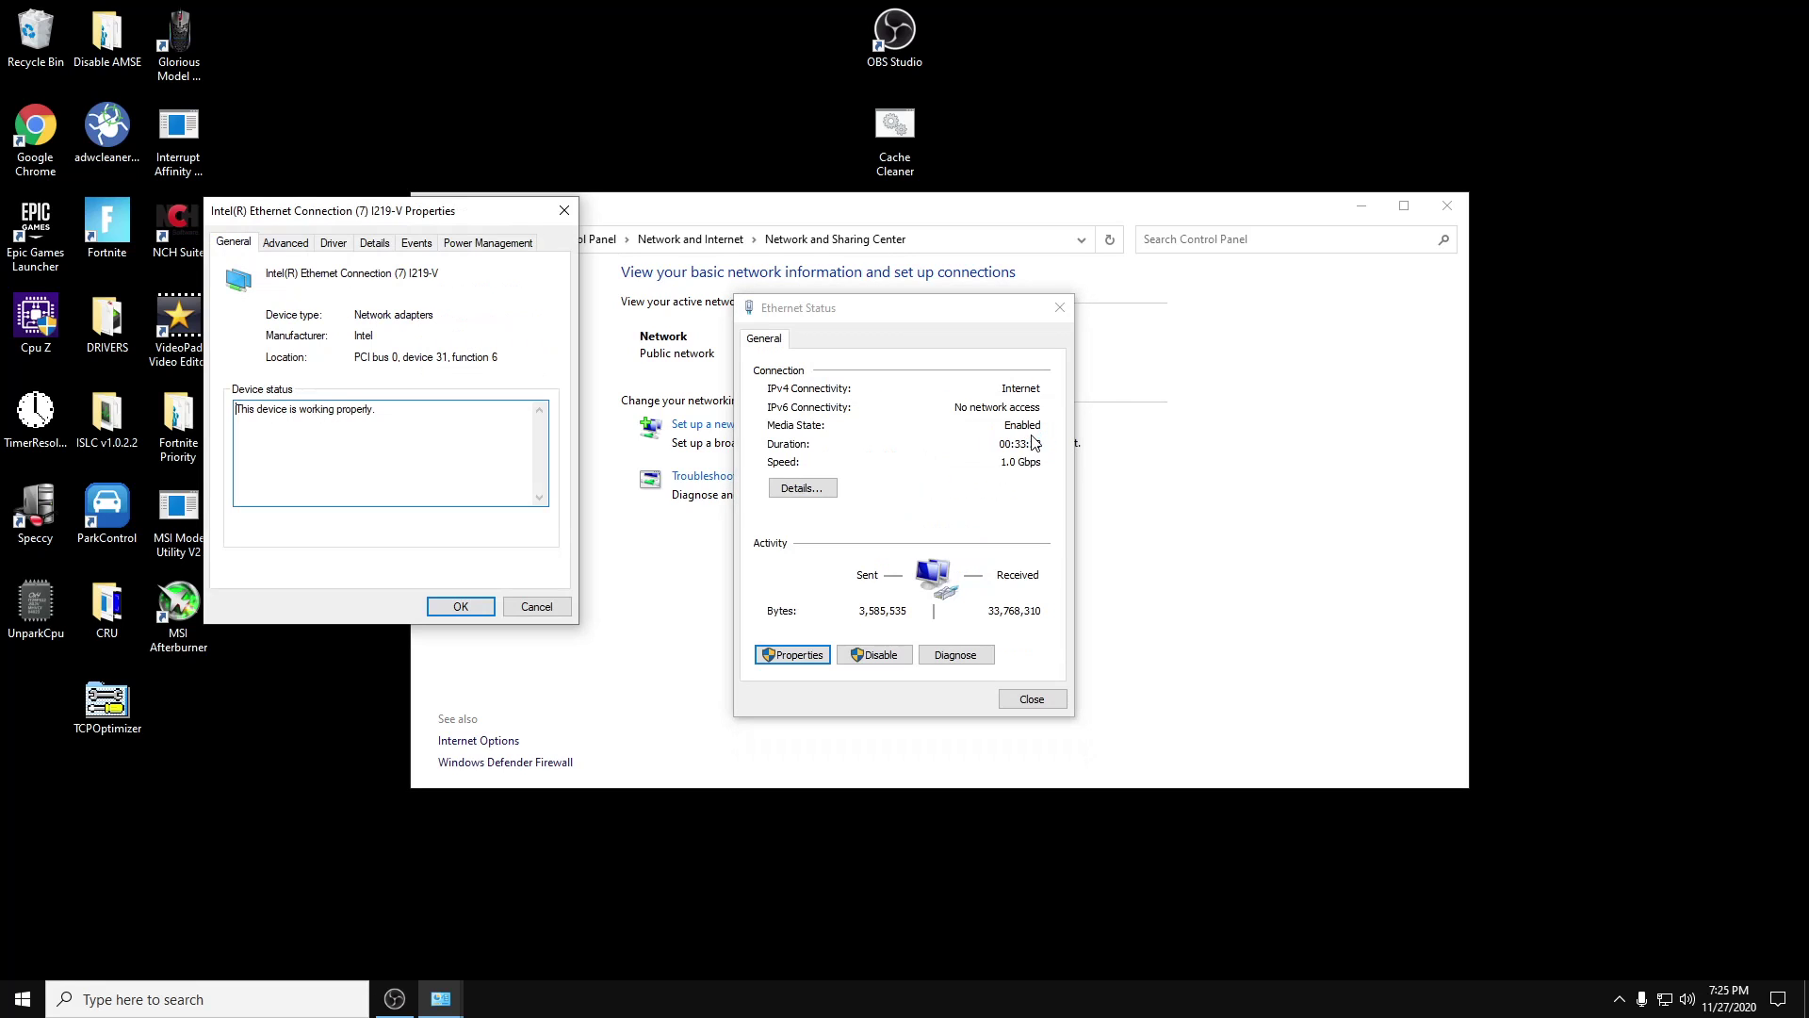
pyautogui.click(333, 242)
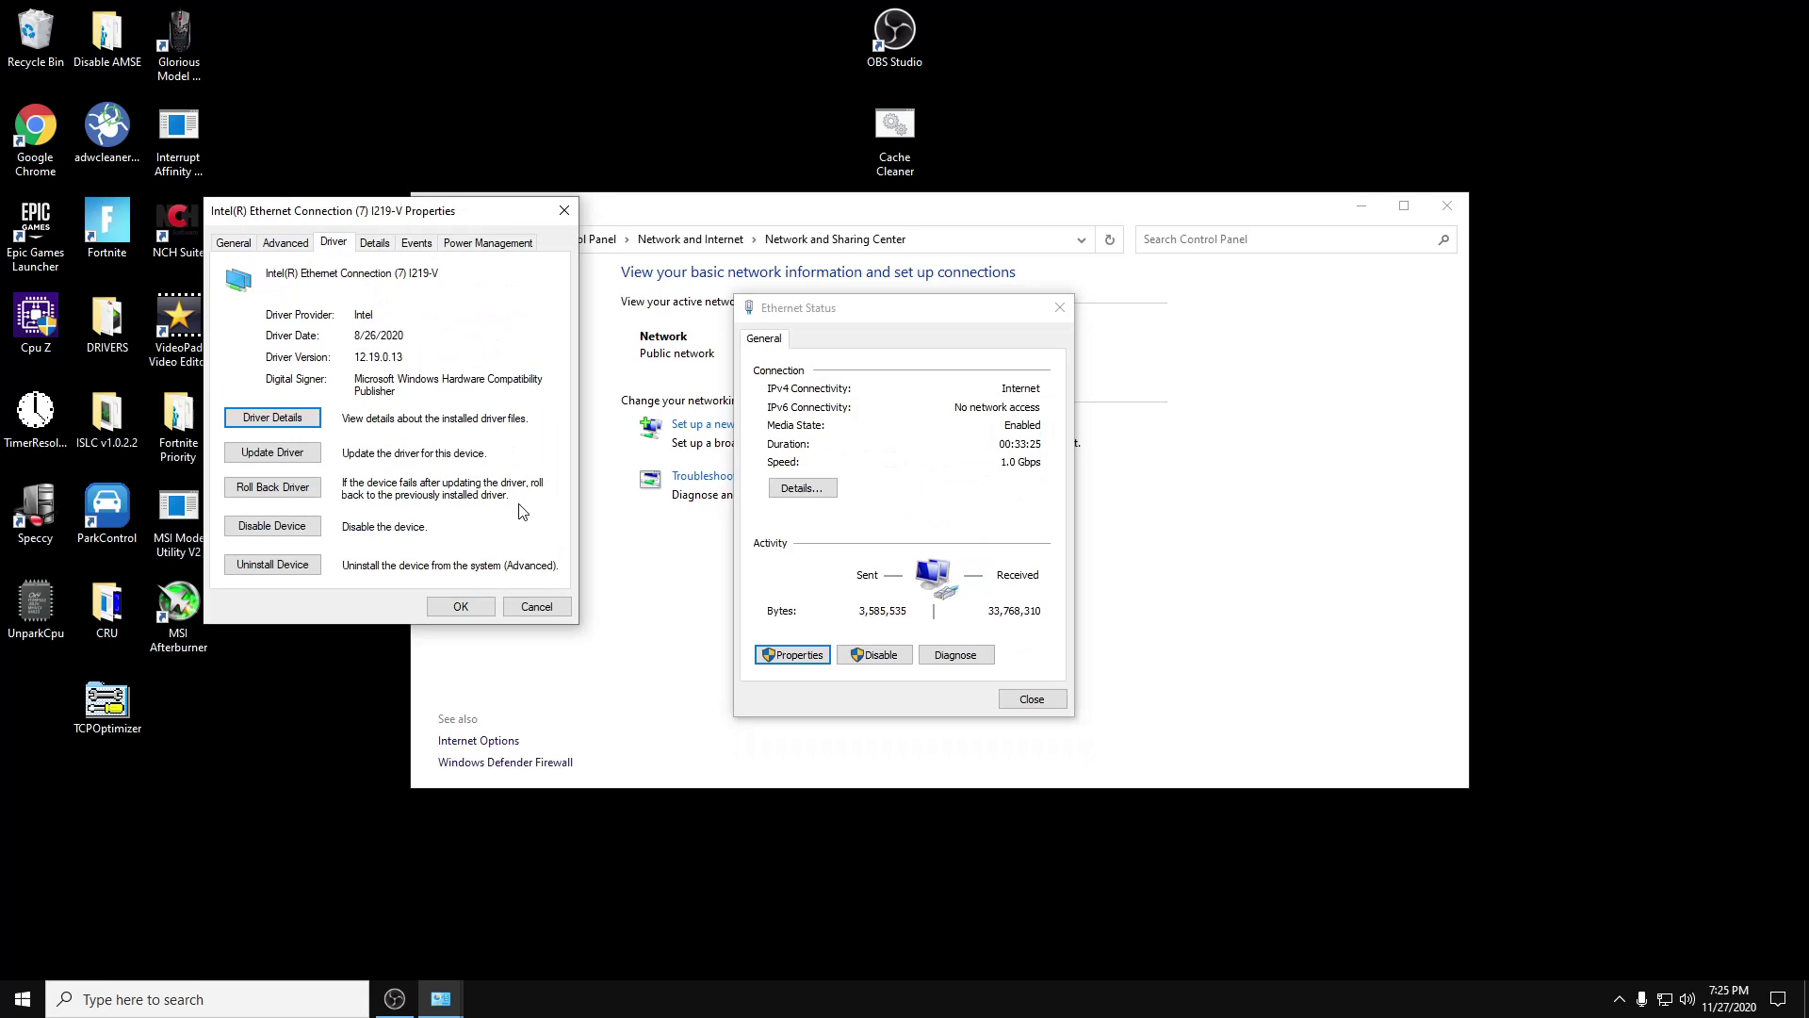
pyautogui.click(298, 457)
pyautogui.click(320, 372)
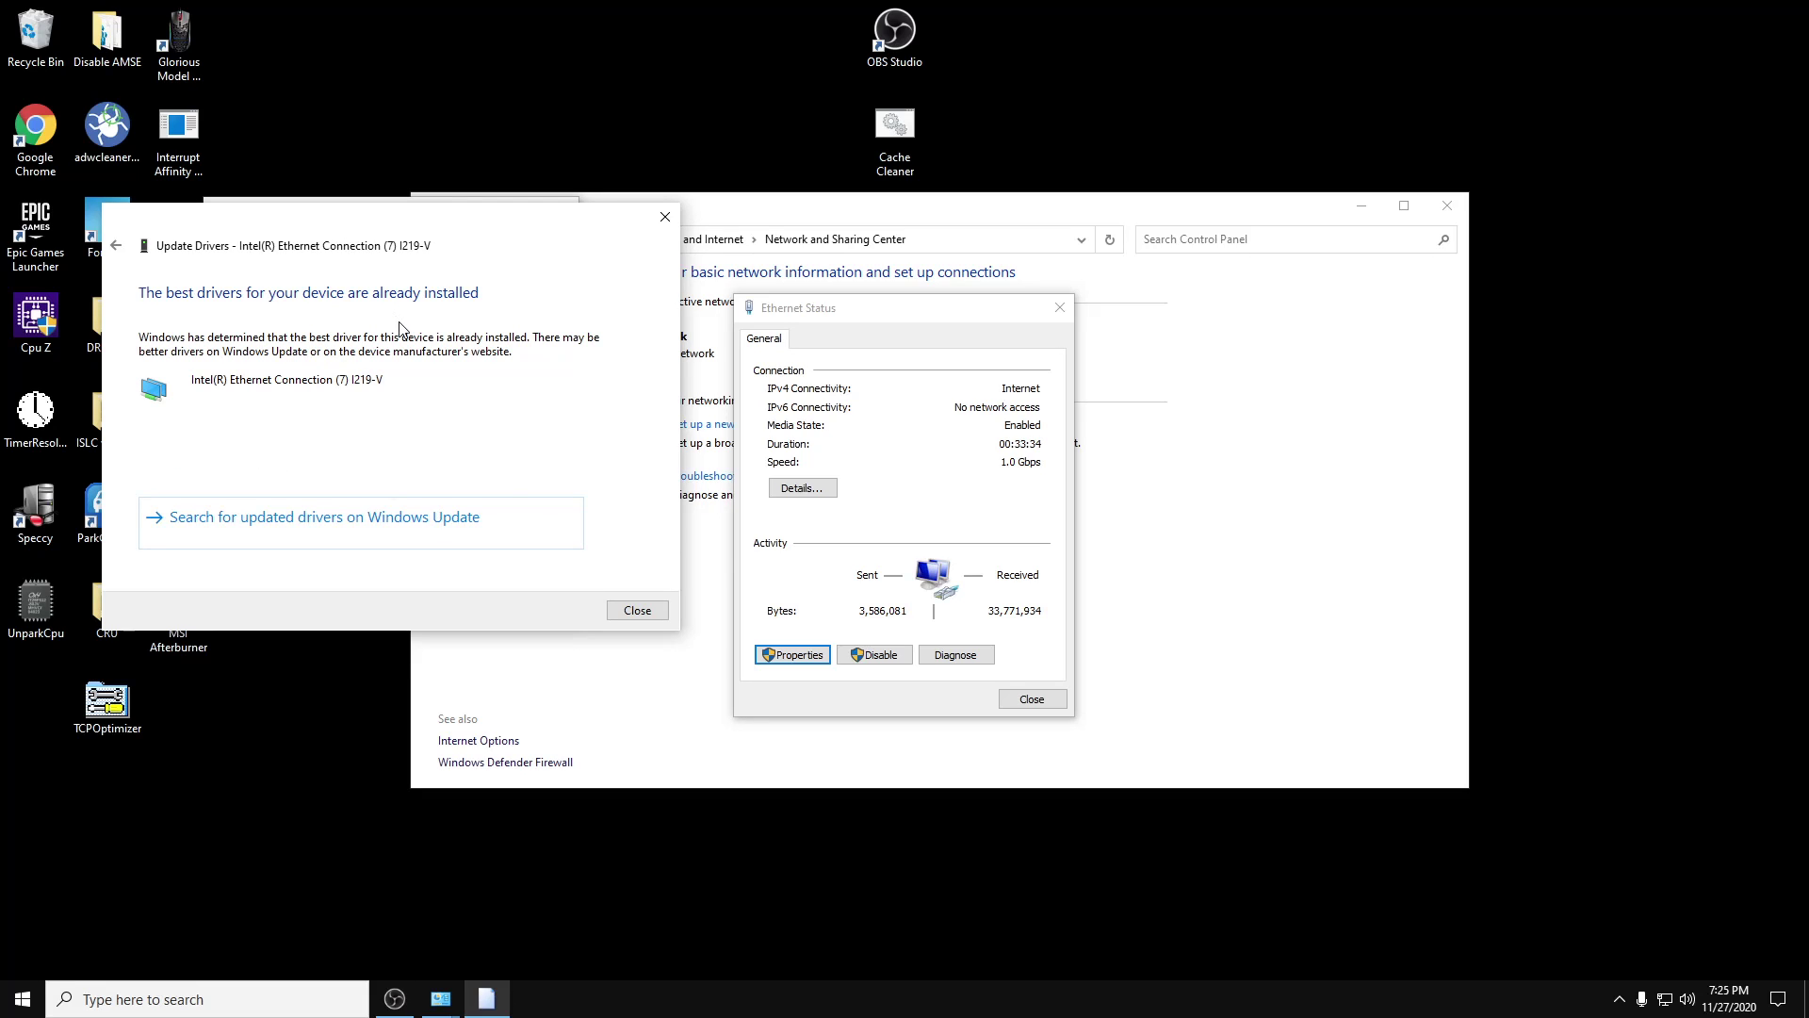
pyautogui.click(647, 612)
pyautogui.click(503, 611)
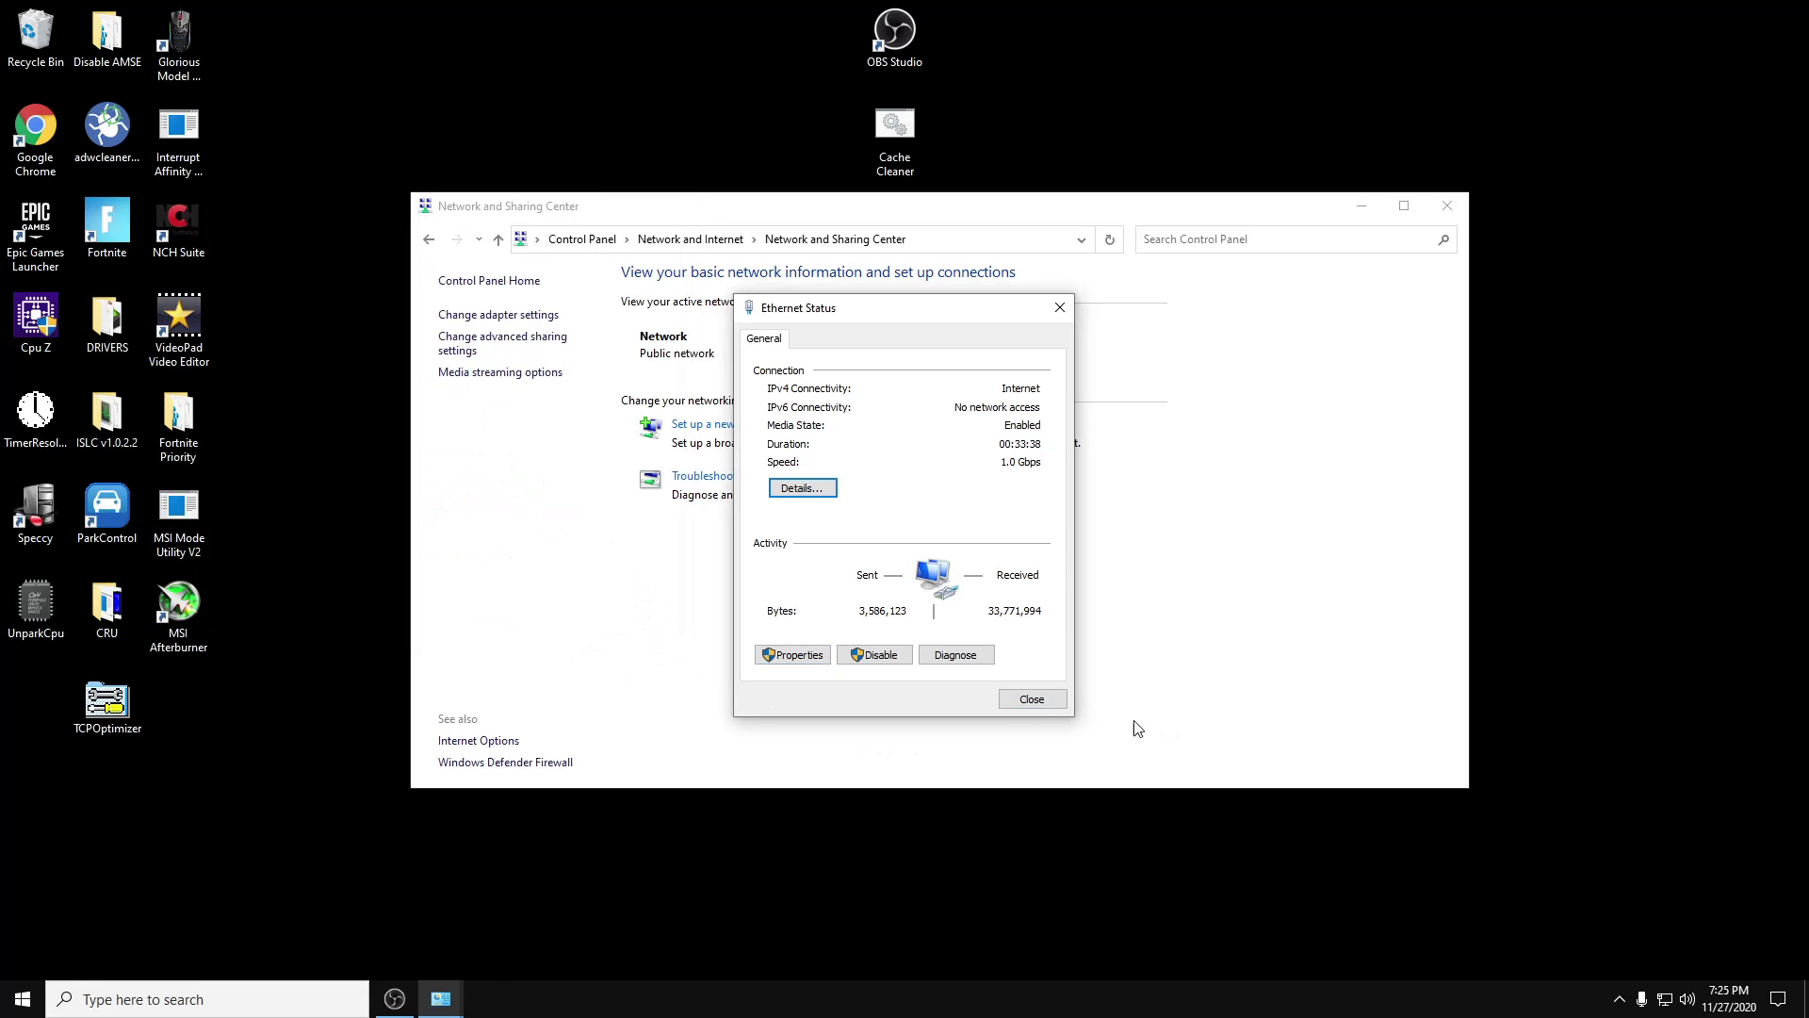
# Step: Reopen Ethernet Properties, confirm only TCP/IPv4 is enabled, close with OK, and open them again
pyautogui.click(1032, 699)
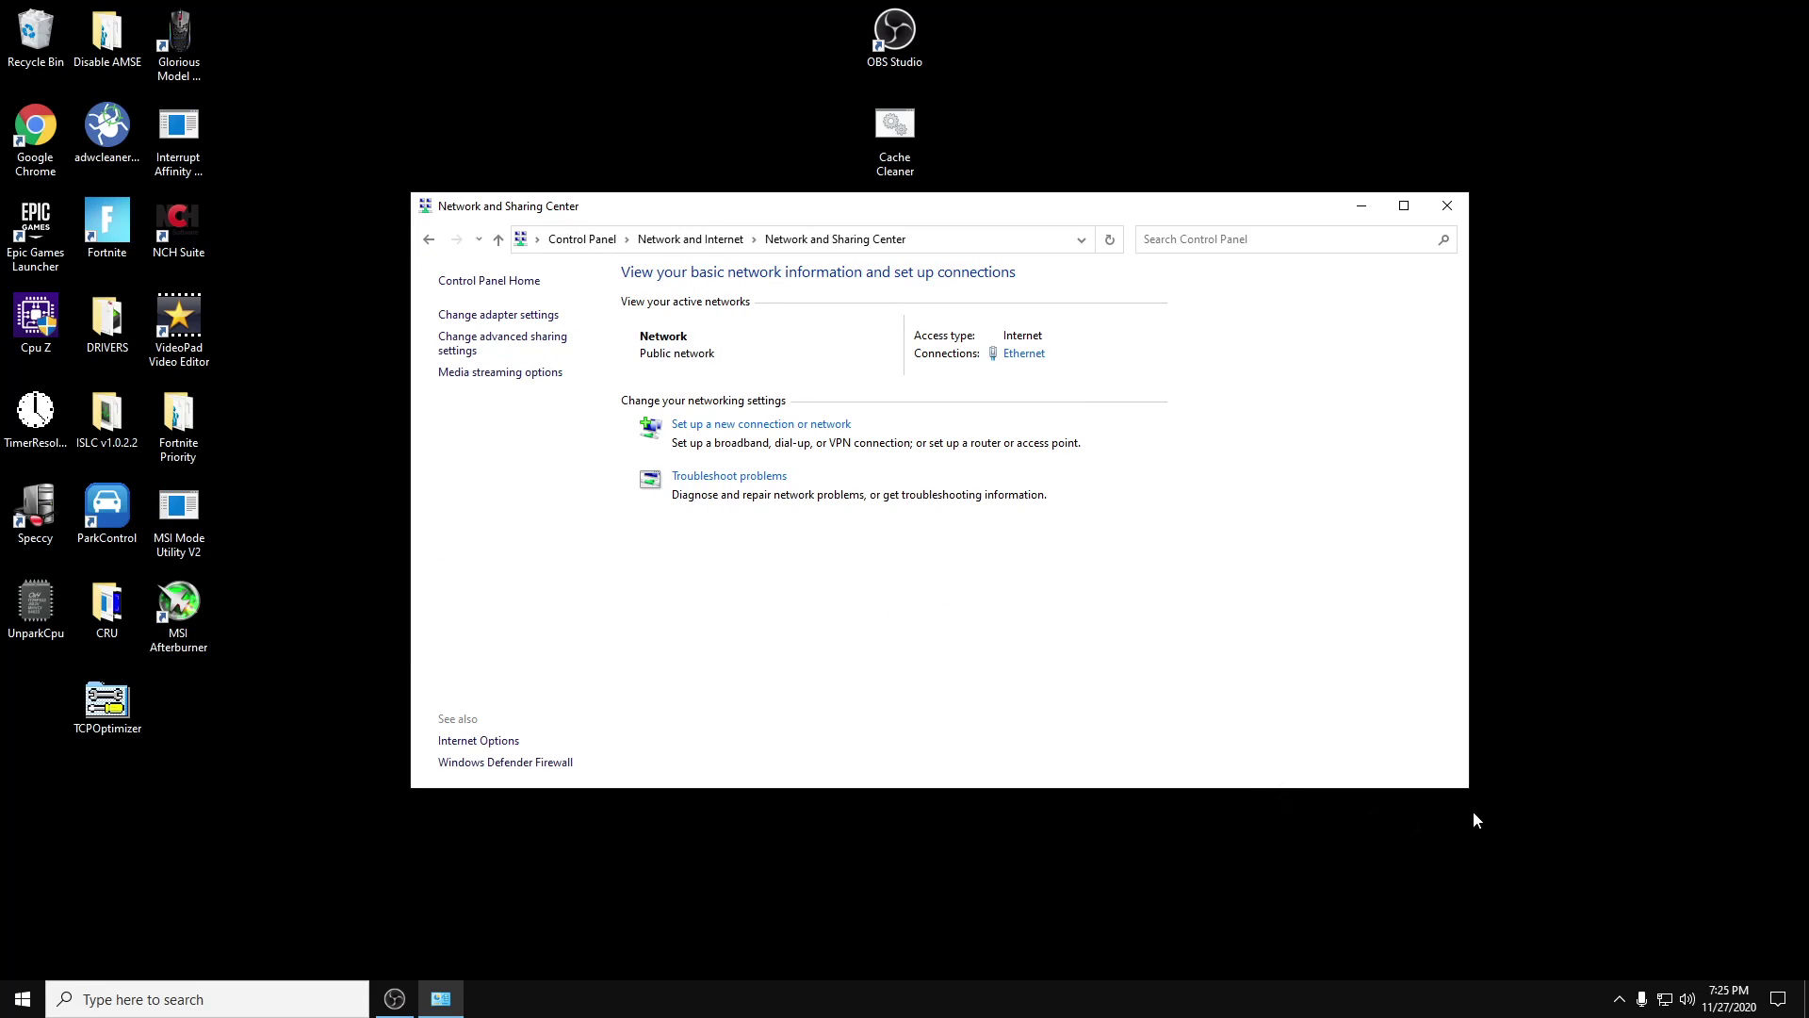
pyautogui.click(1024, 355)
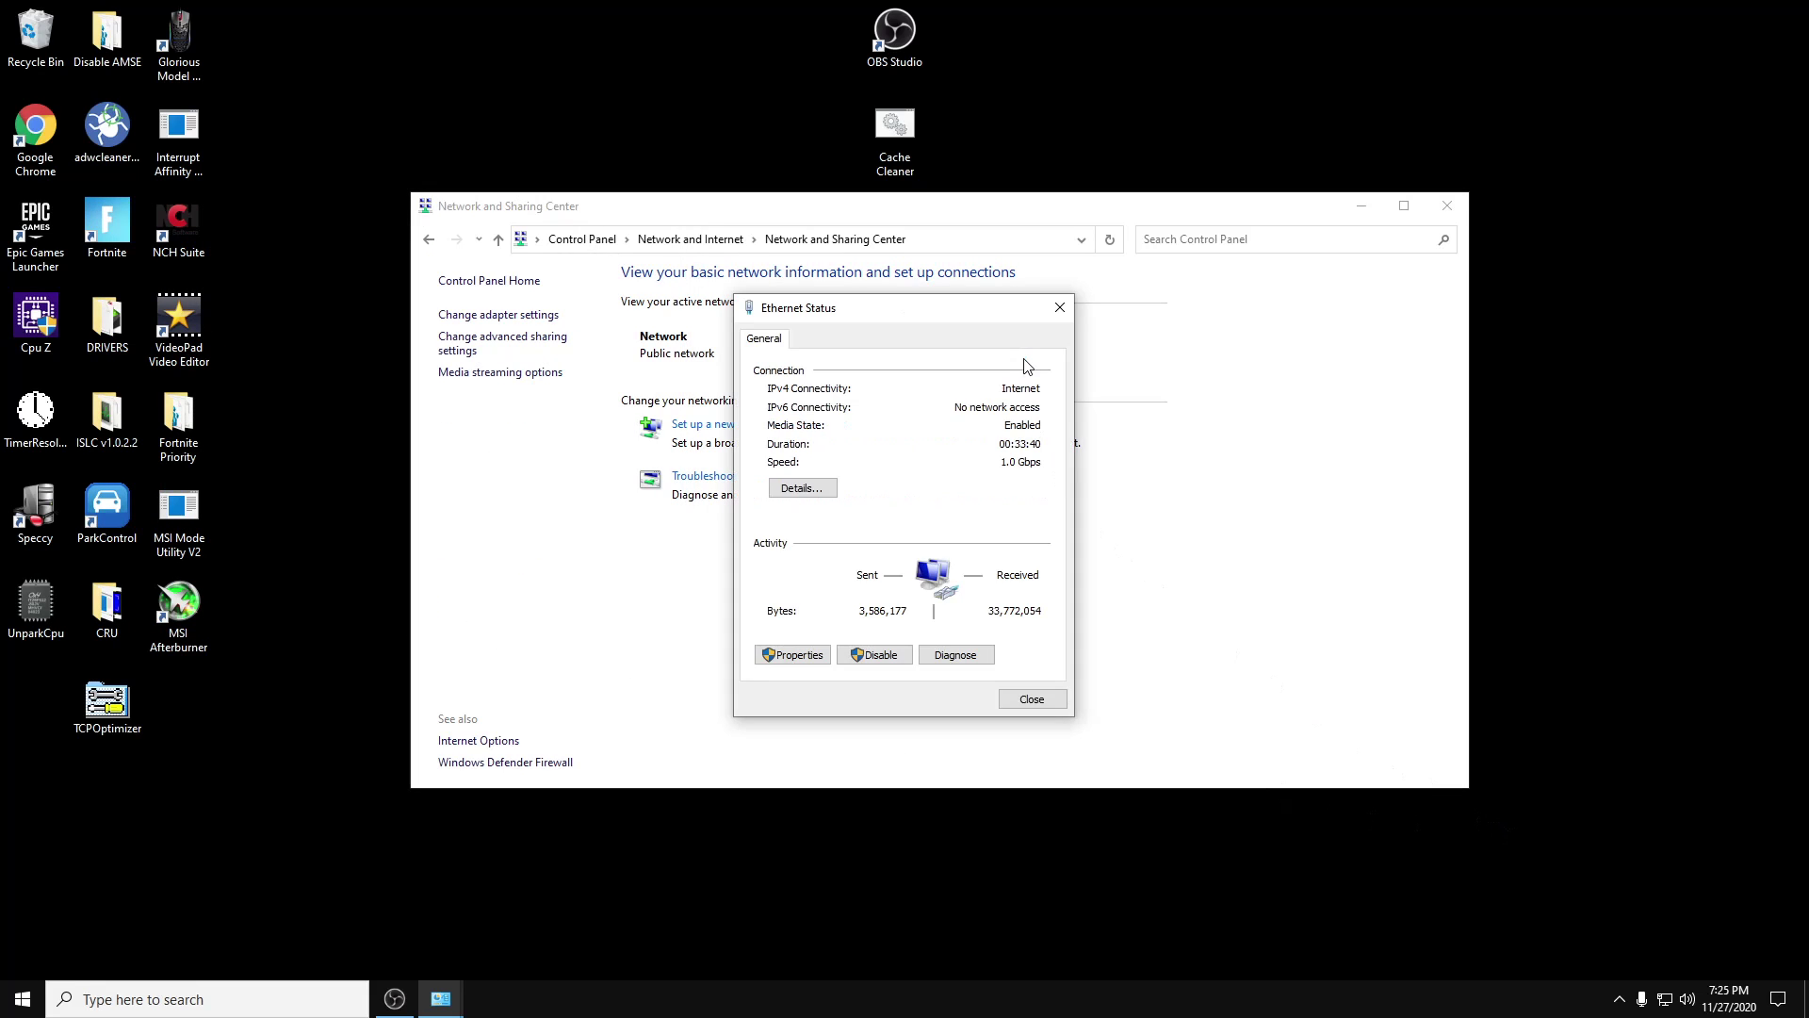
pyautogui.click(808, 657)
pyautogui.scroll(-1, 1061, 506)
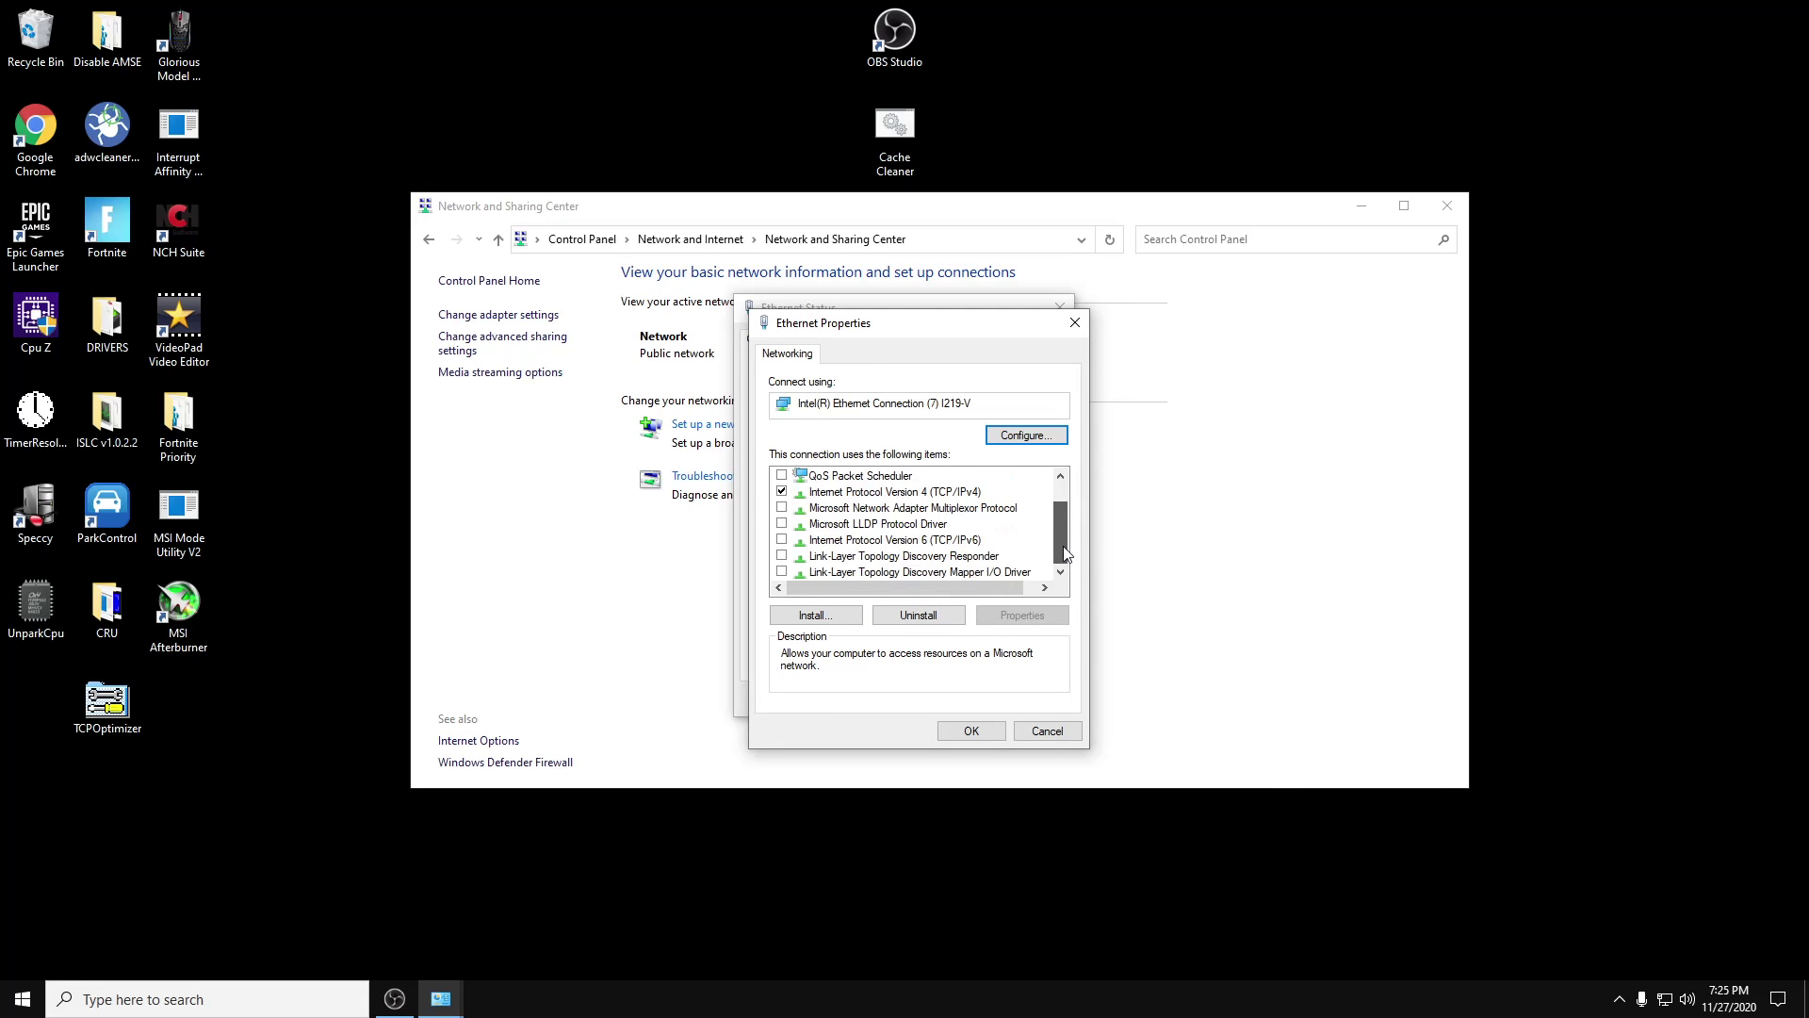
pyautogui.scroll(1, 1067, 501)
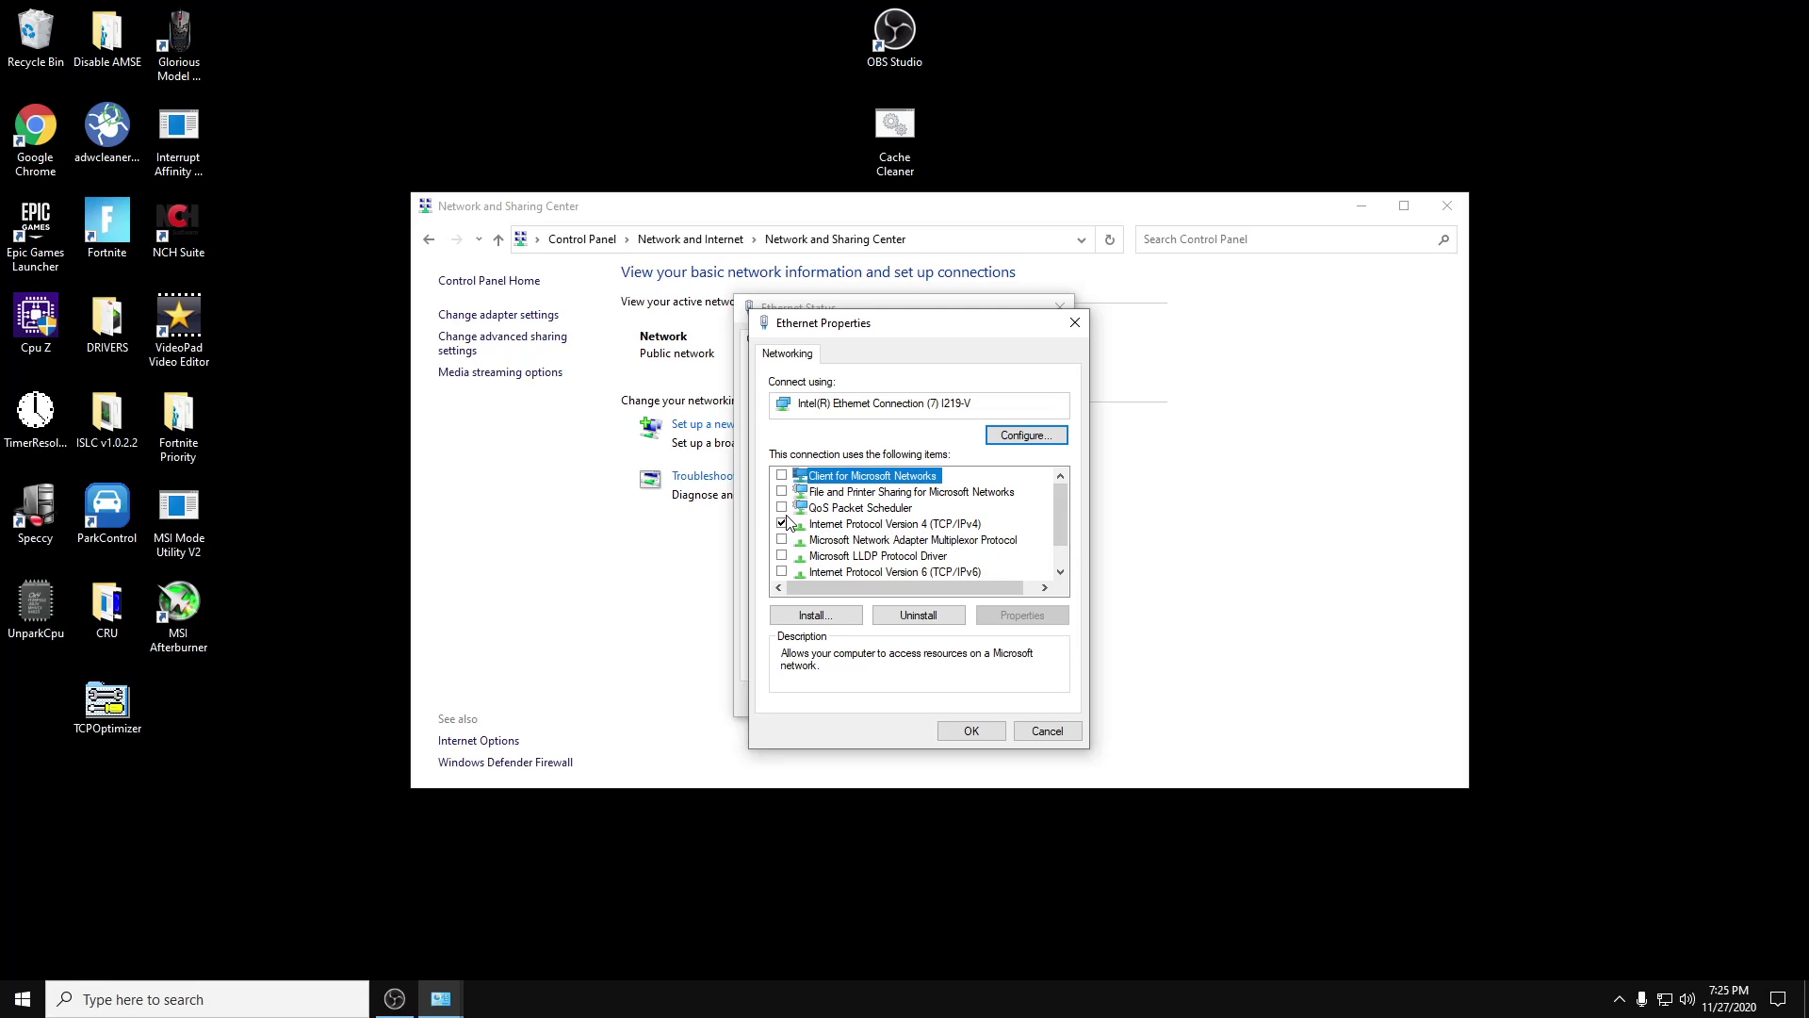
pyautogui.moveTo(1065, 511)
pyautogui.mouseDown()
pyautogui.moveTo(1081, 560)
pyautogui.moveTo(1081, 495)
pyautogui.mouseUp()
pyautogui.click(980, 733)
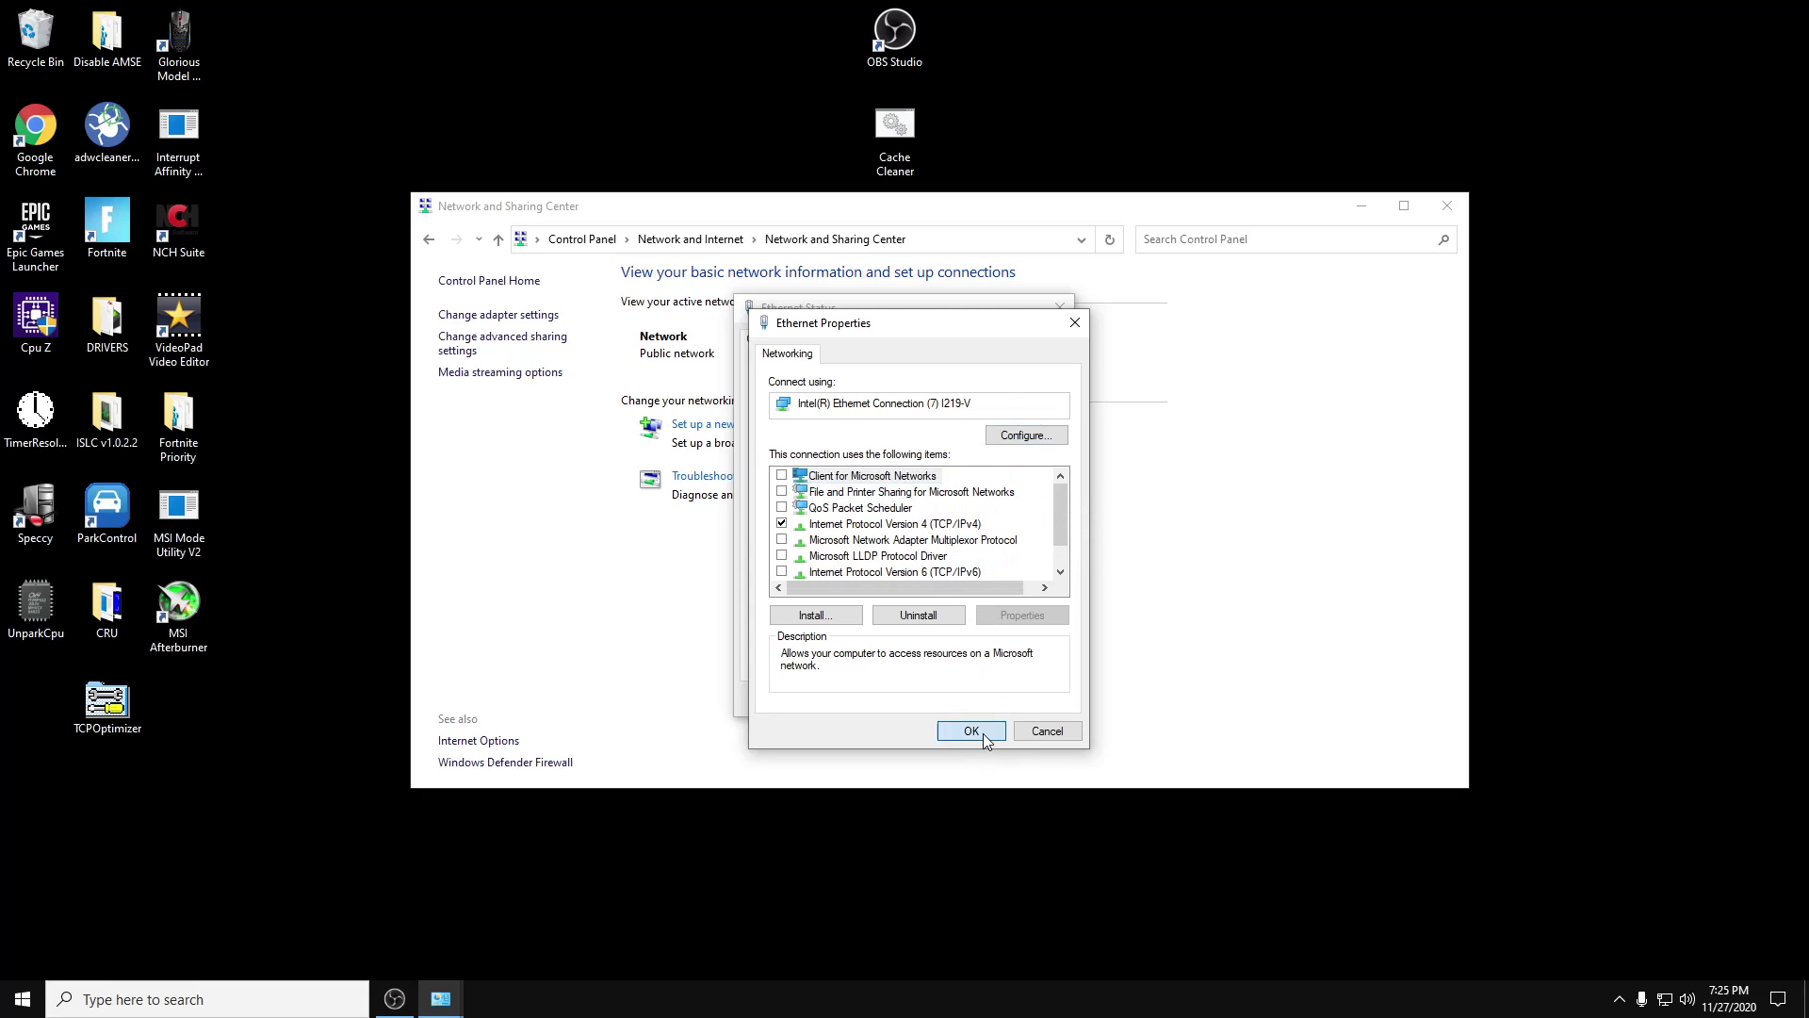
pyautogui.click(812, 655)
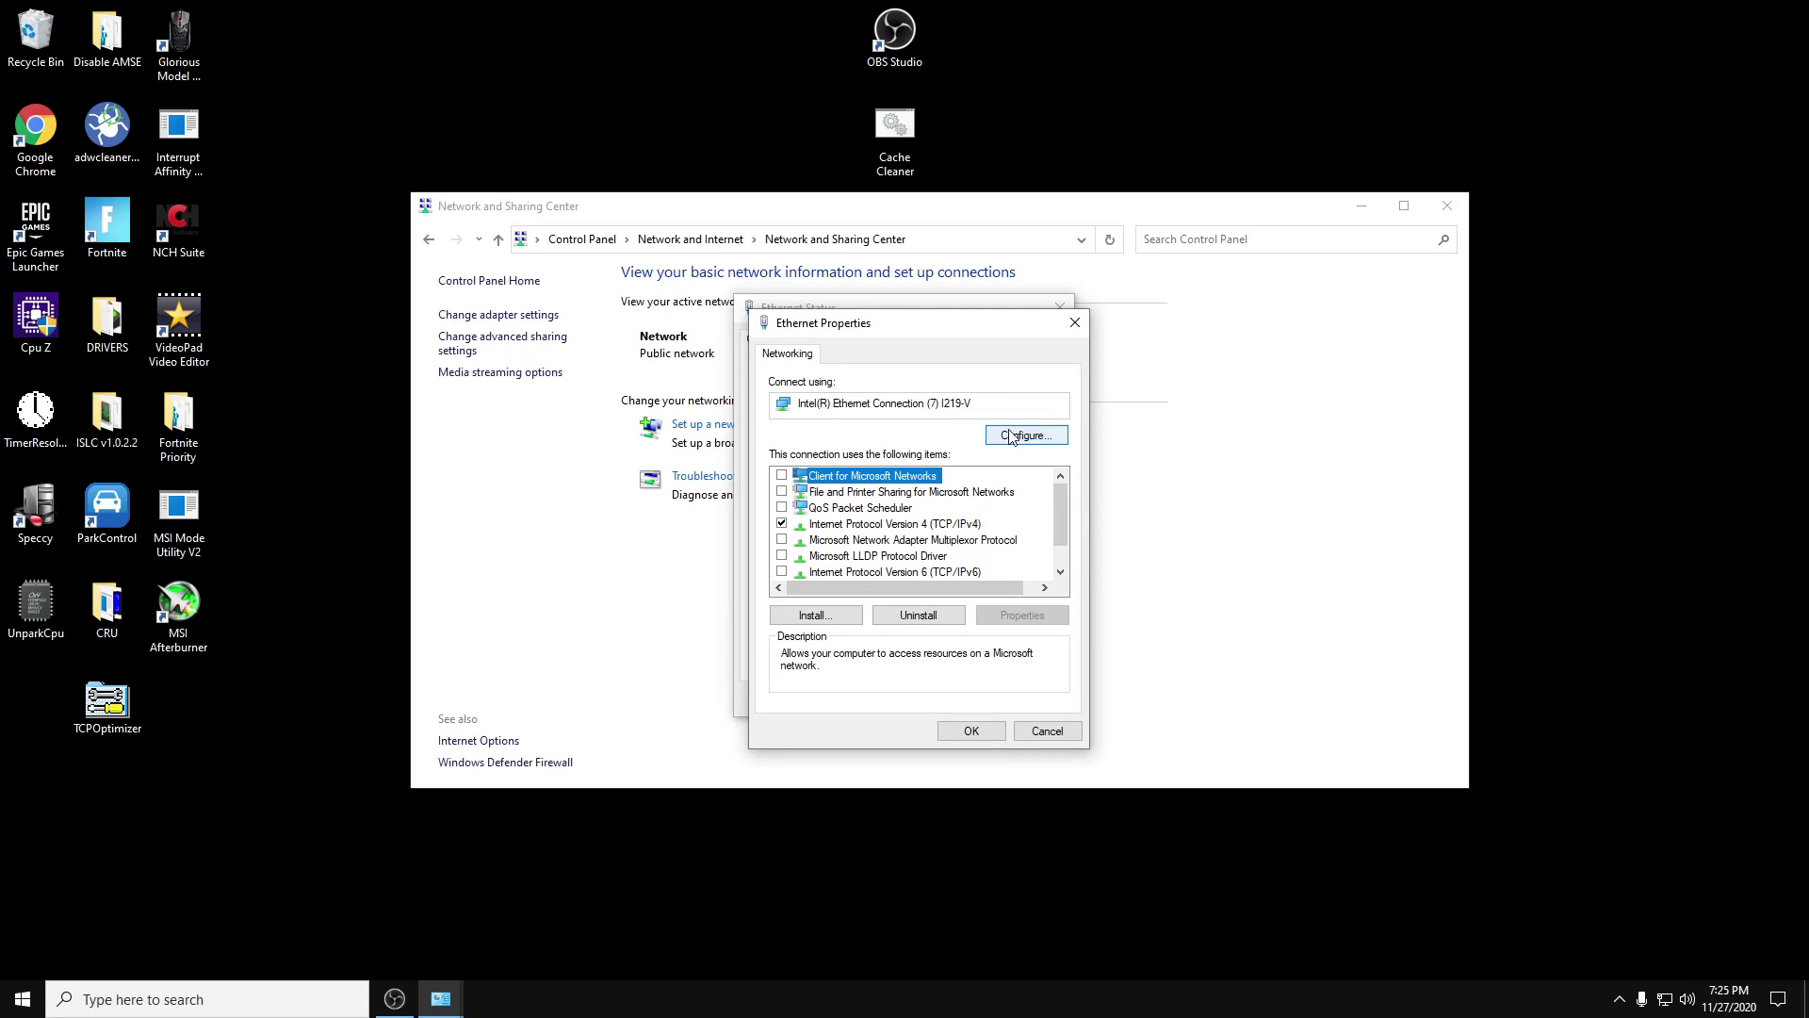
# Step: Open the I219-V adapter configuration, review Power Management, then show its Advanced properties
pyautogui.click(1035, 439)
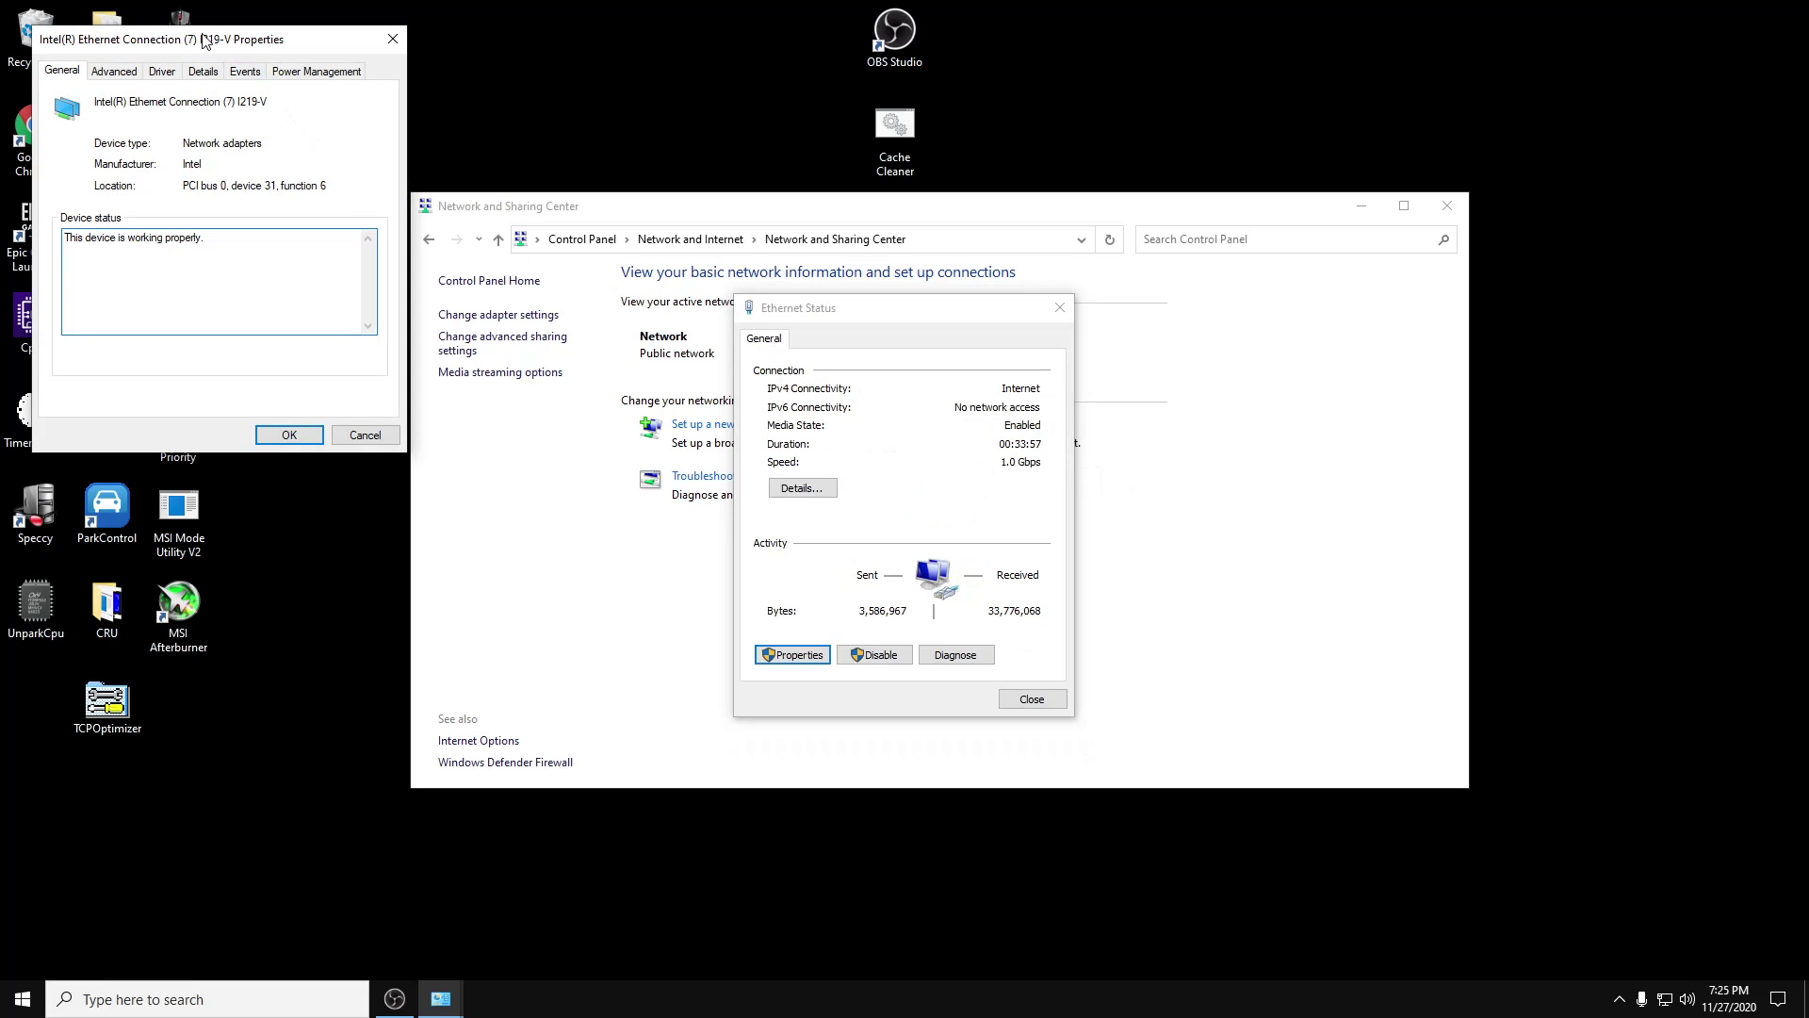
pyautogui.moveTo(207, 33); pyautogui.dragTo(611, 266)
pyautogui.click(714, 293)
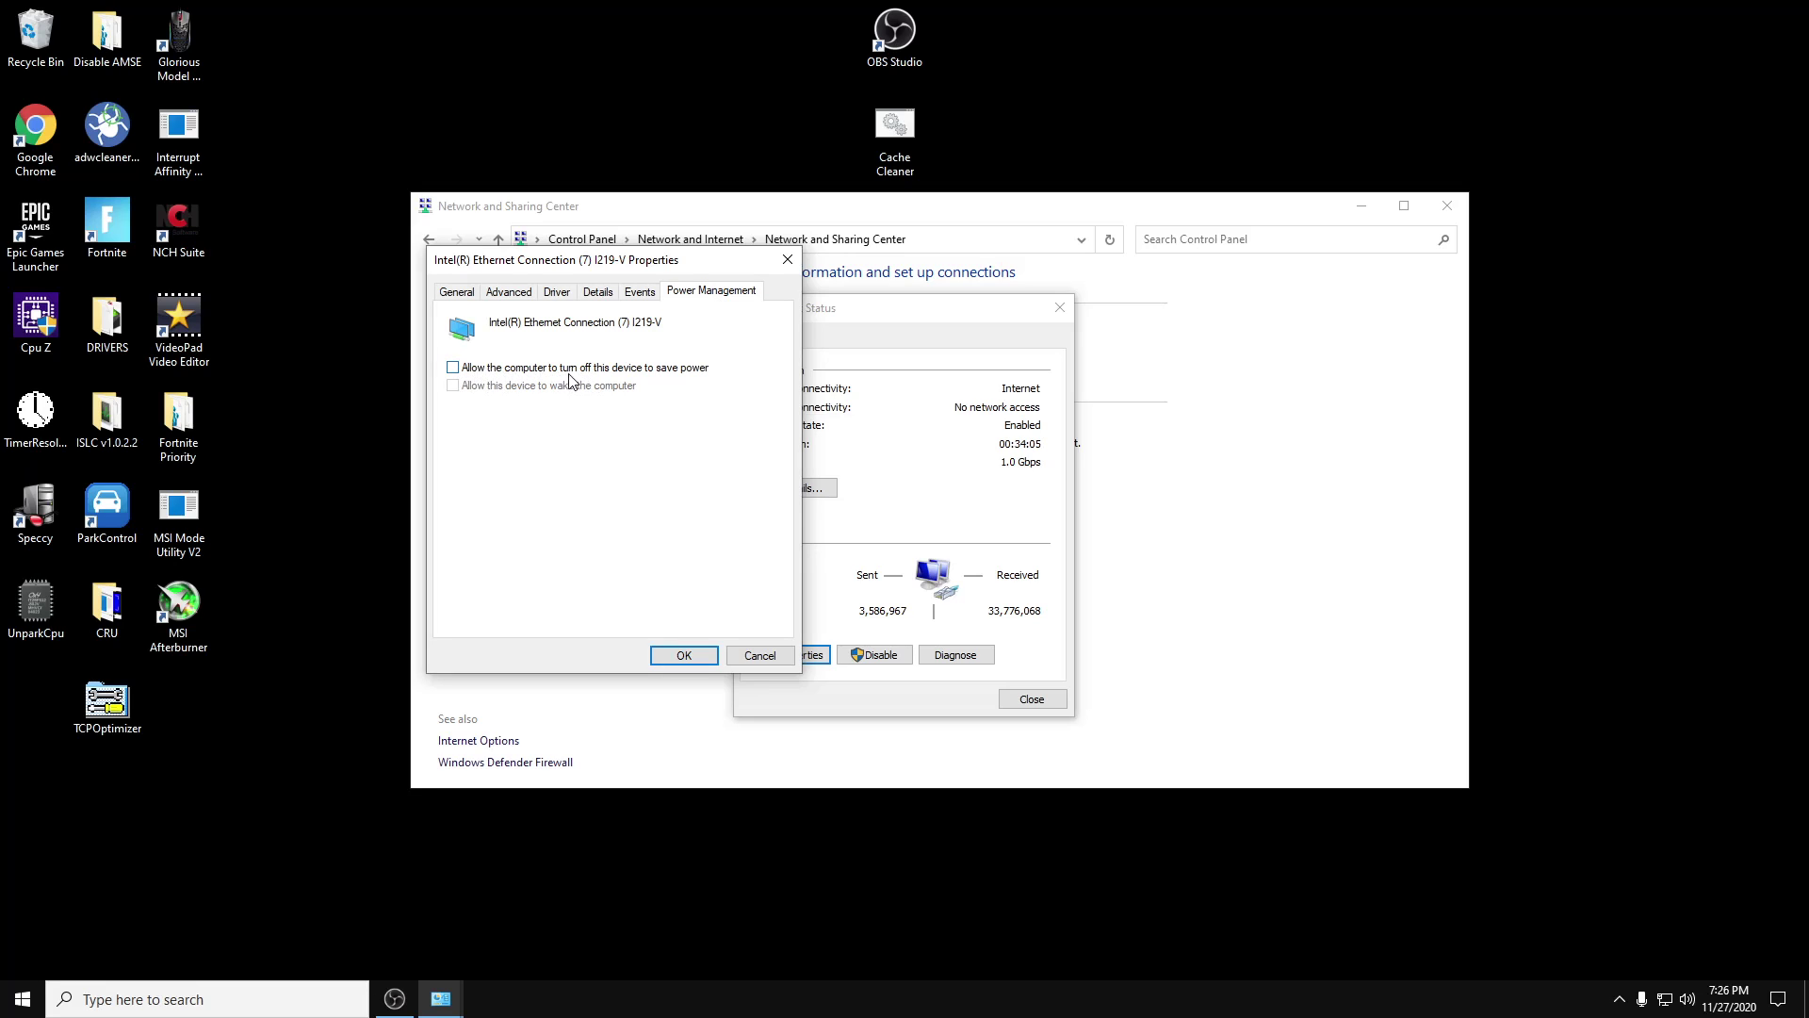
pyautogui.click(514, 299)
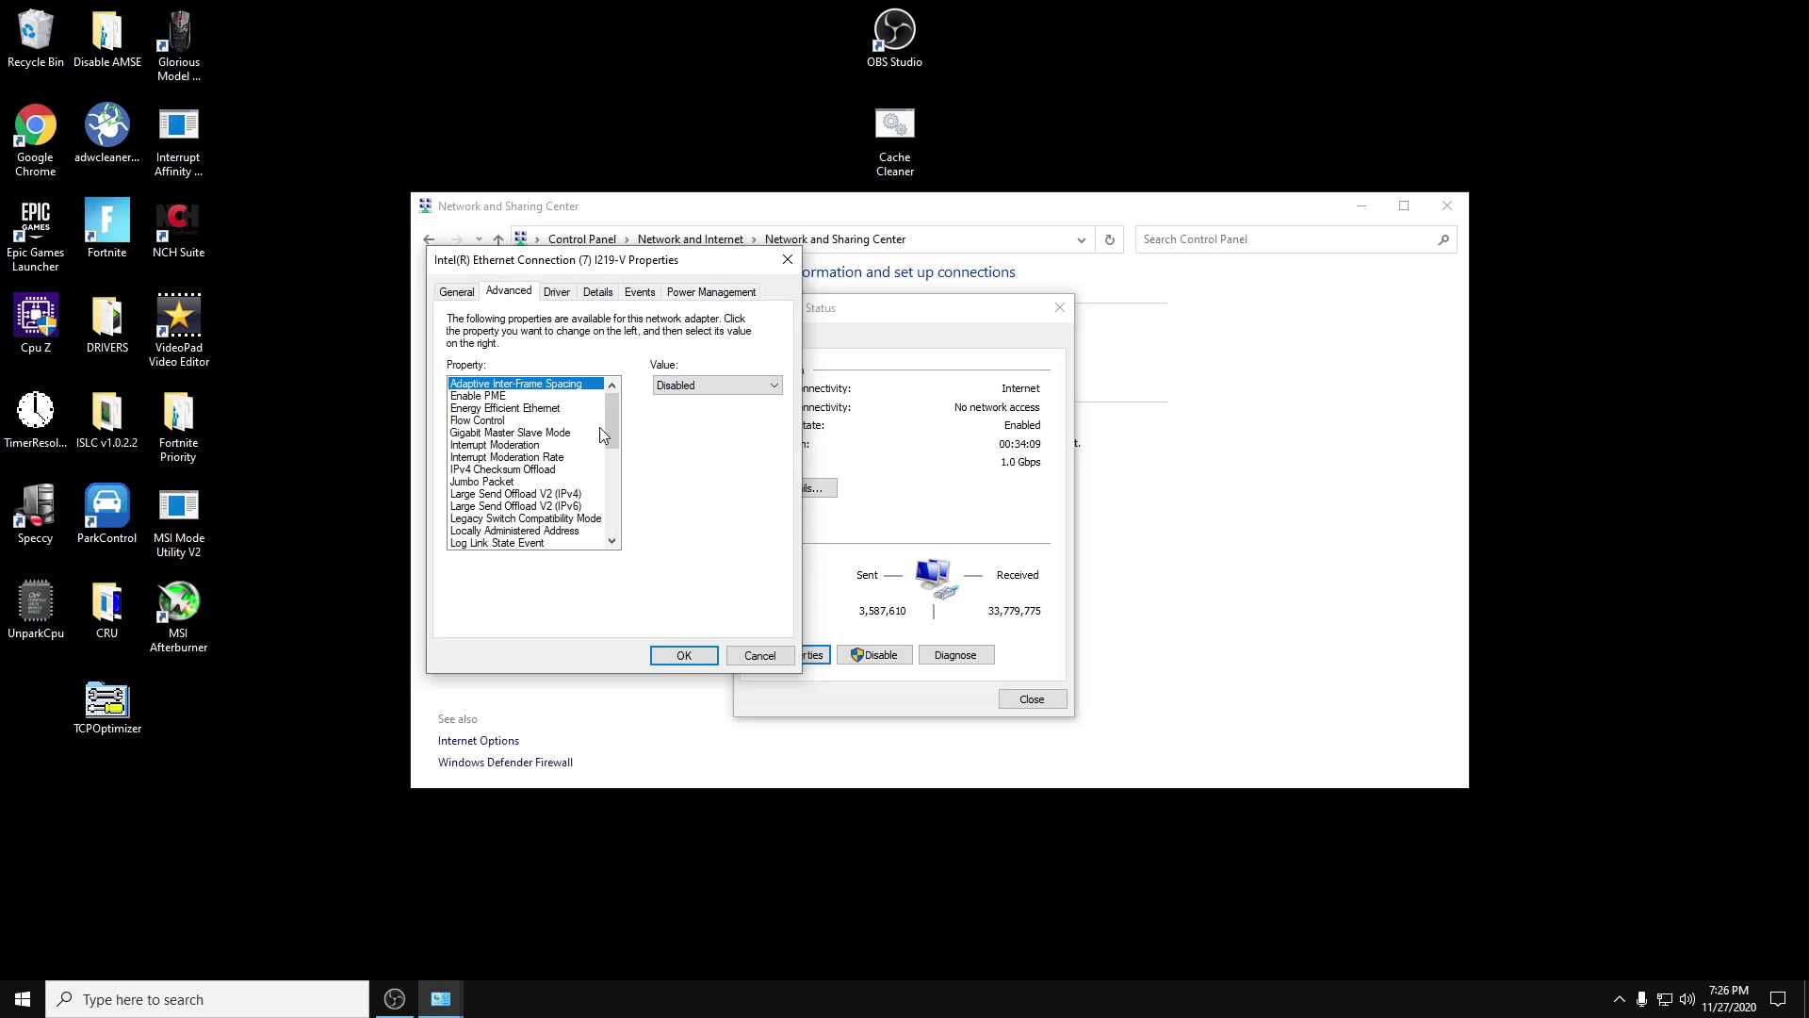
# Step: Check Energy Efficient Ethernet, Reduce Speed On Power Down and System Idle Power Saver values
pyautogui.click(536, 411)
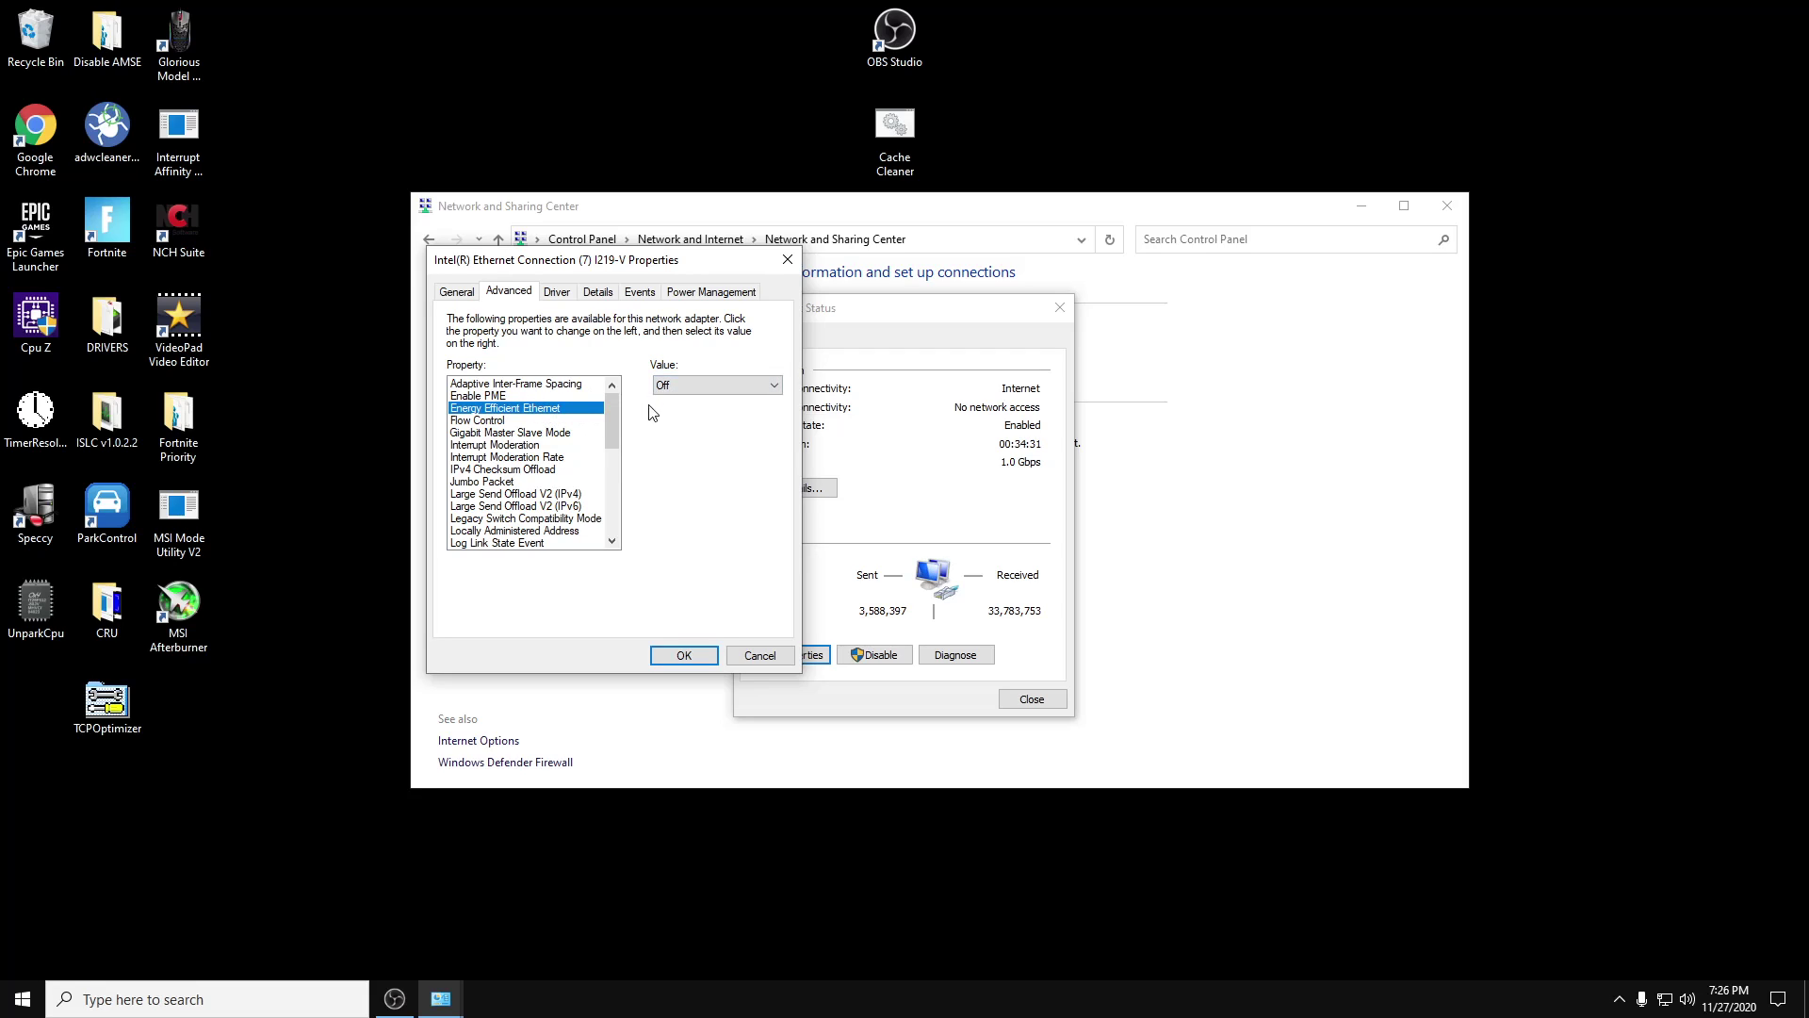
pyautogui.moveTo(611, 419); pyautogui.dragTo(633, 473)
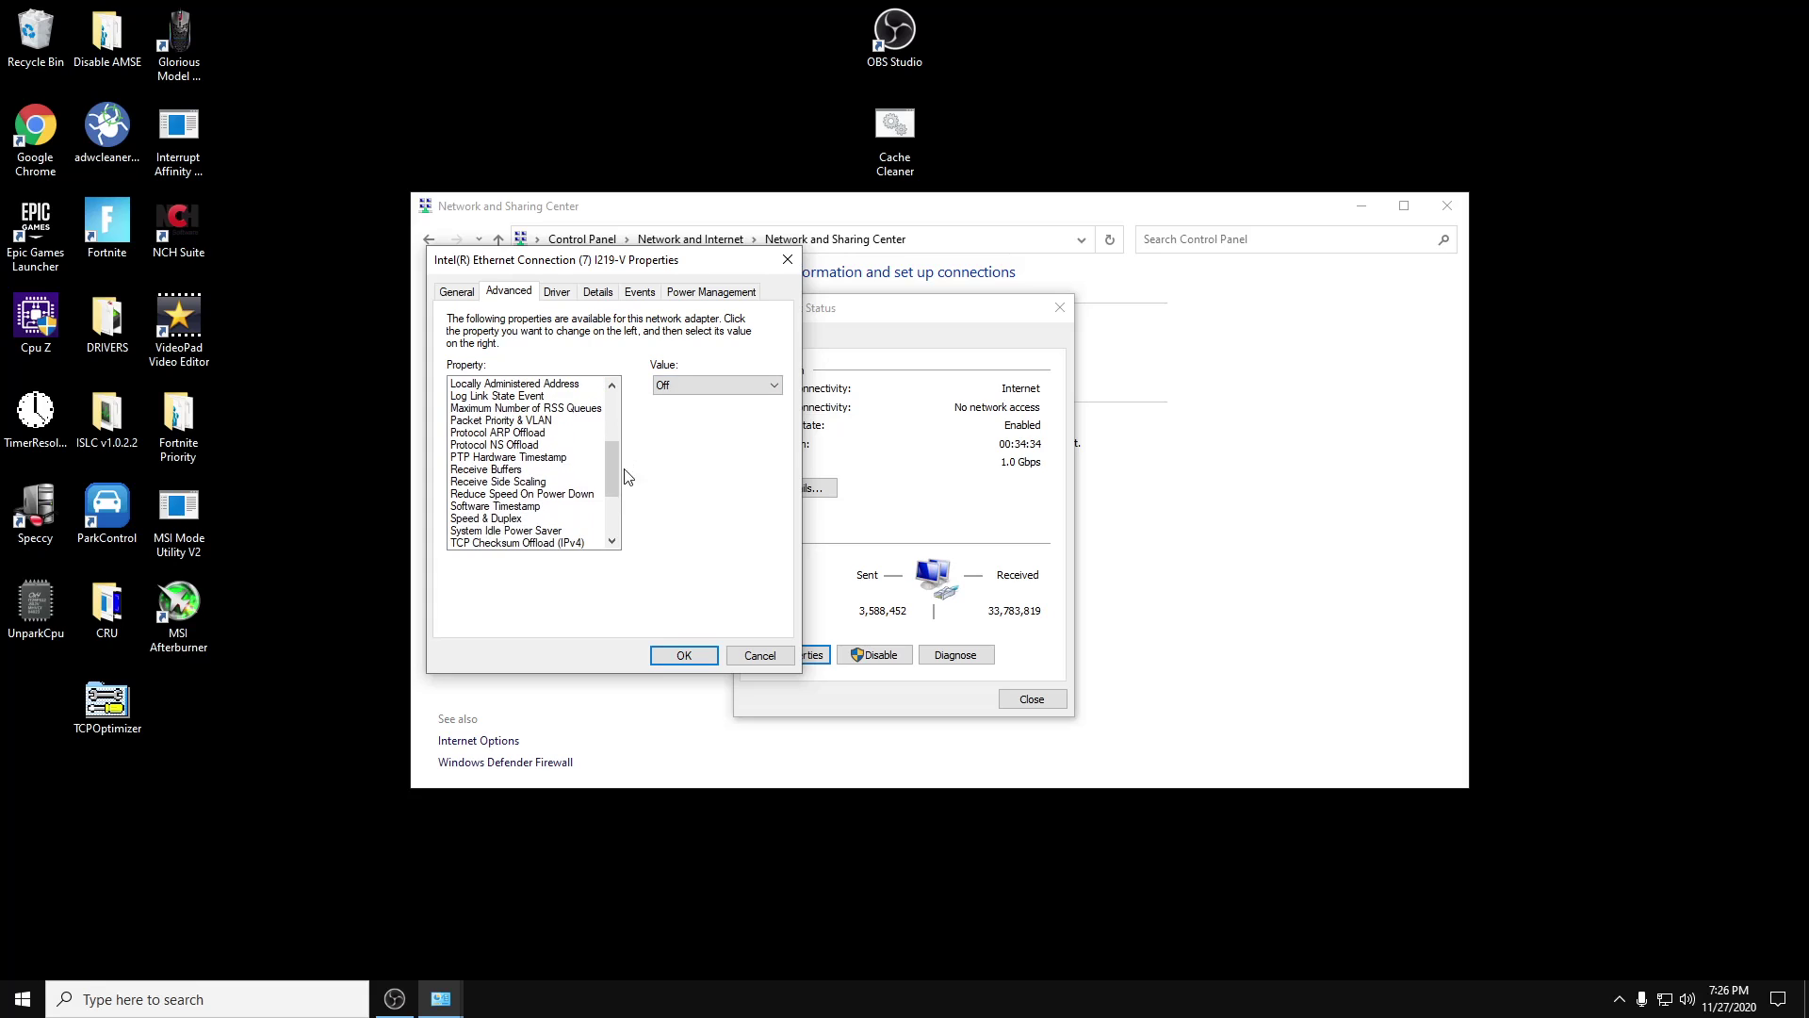
pyautogui.click(546, 494)
pyautogui.scroll(-1, 528, 495)
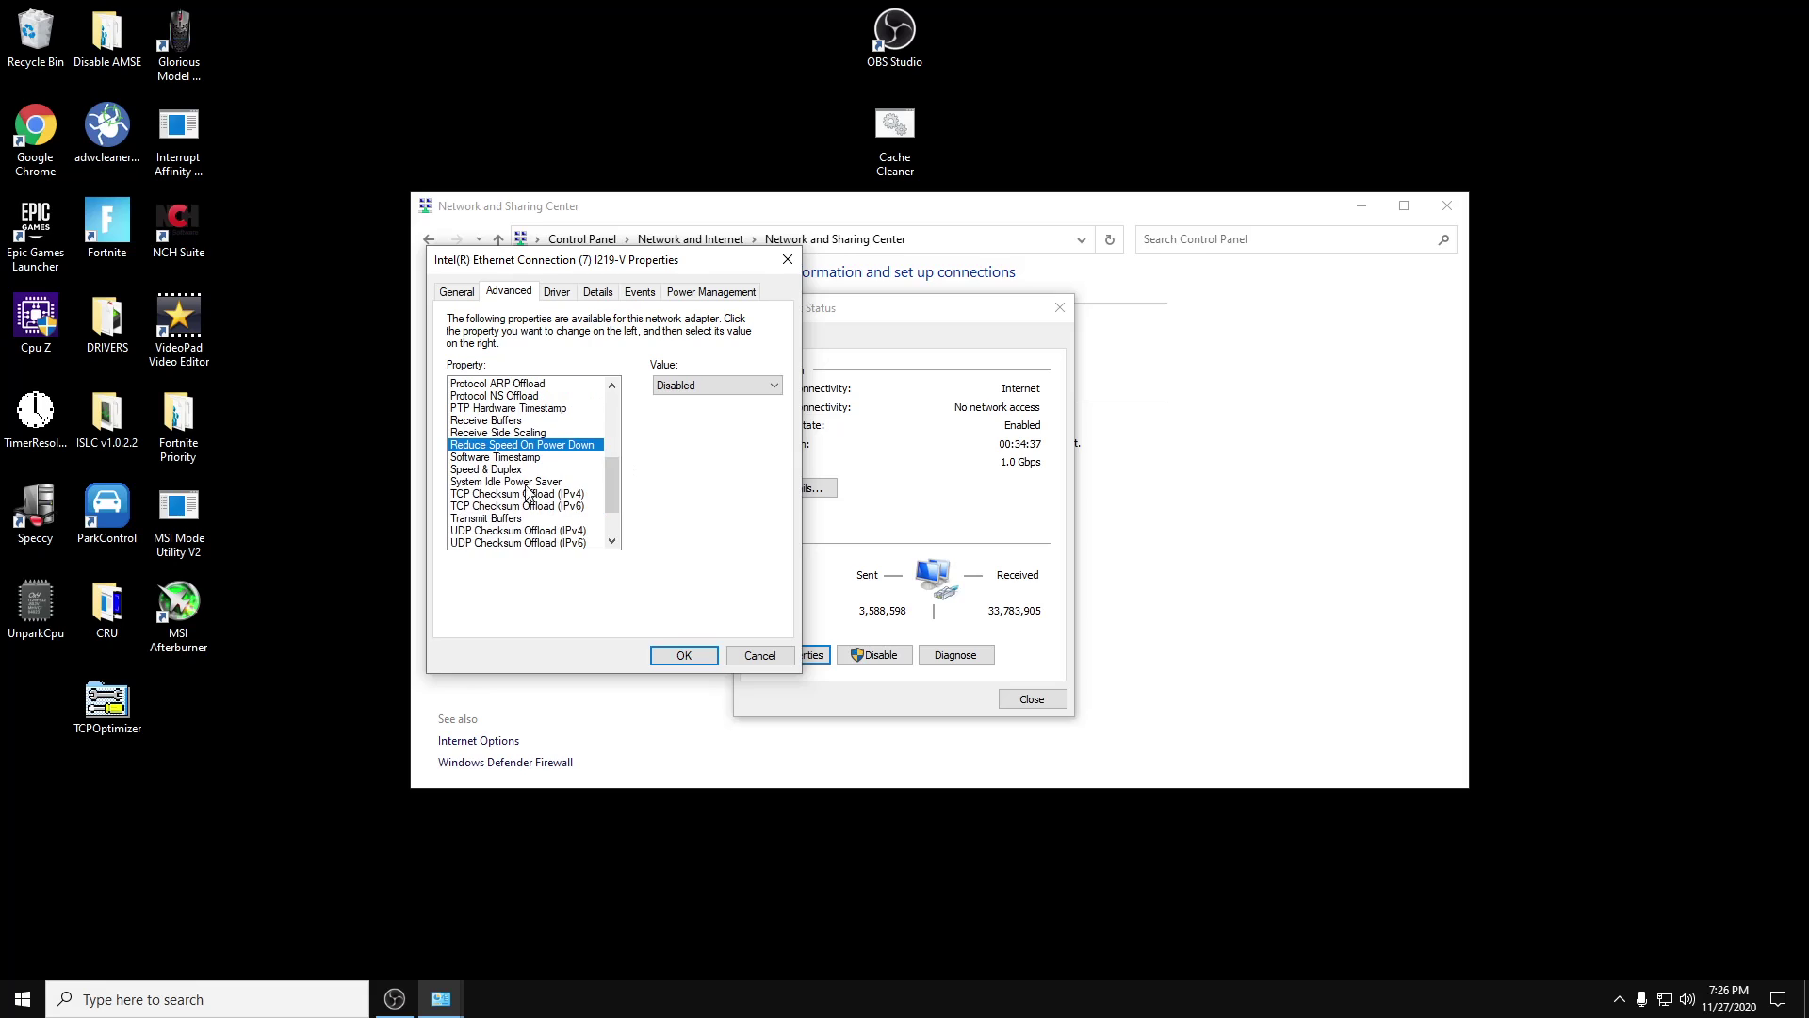
pyautogui.click(526, 483)
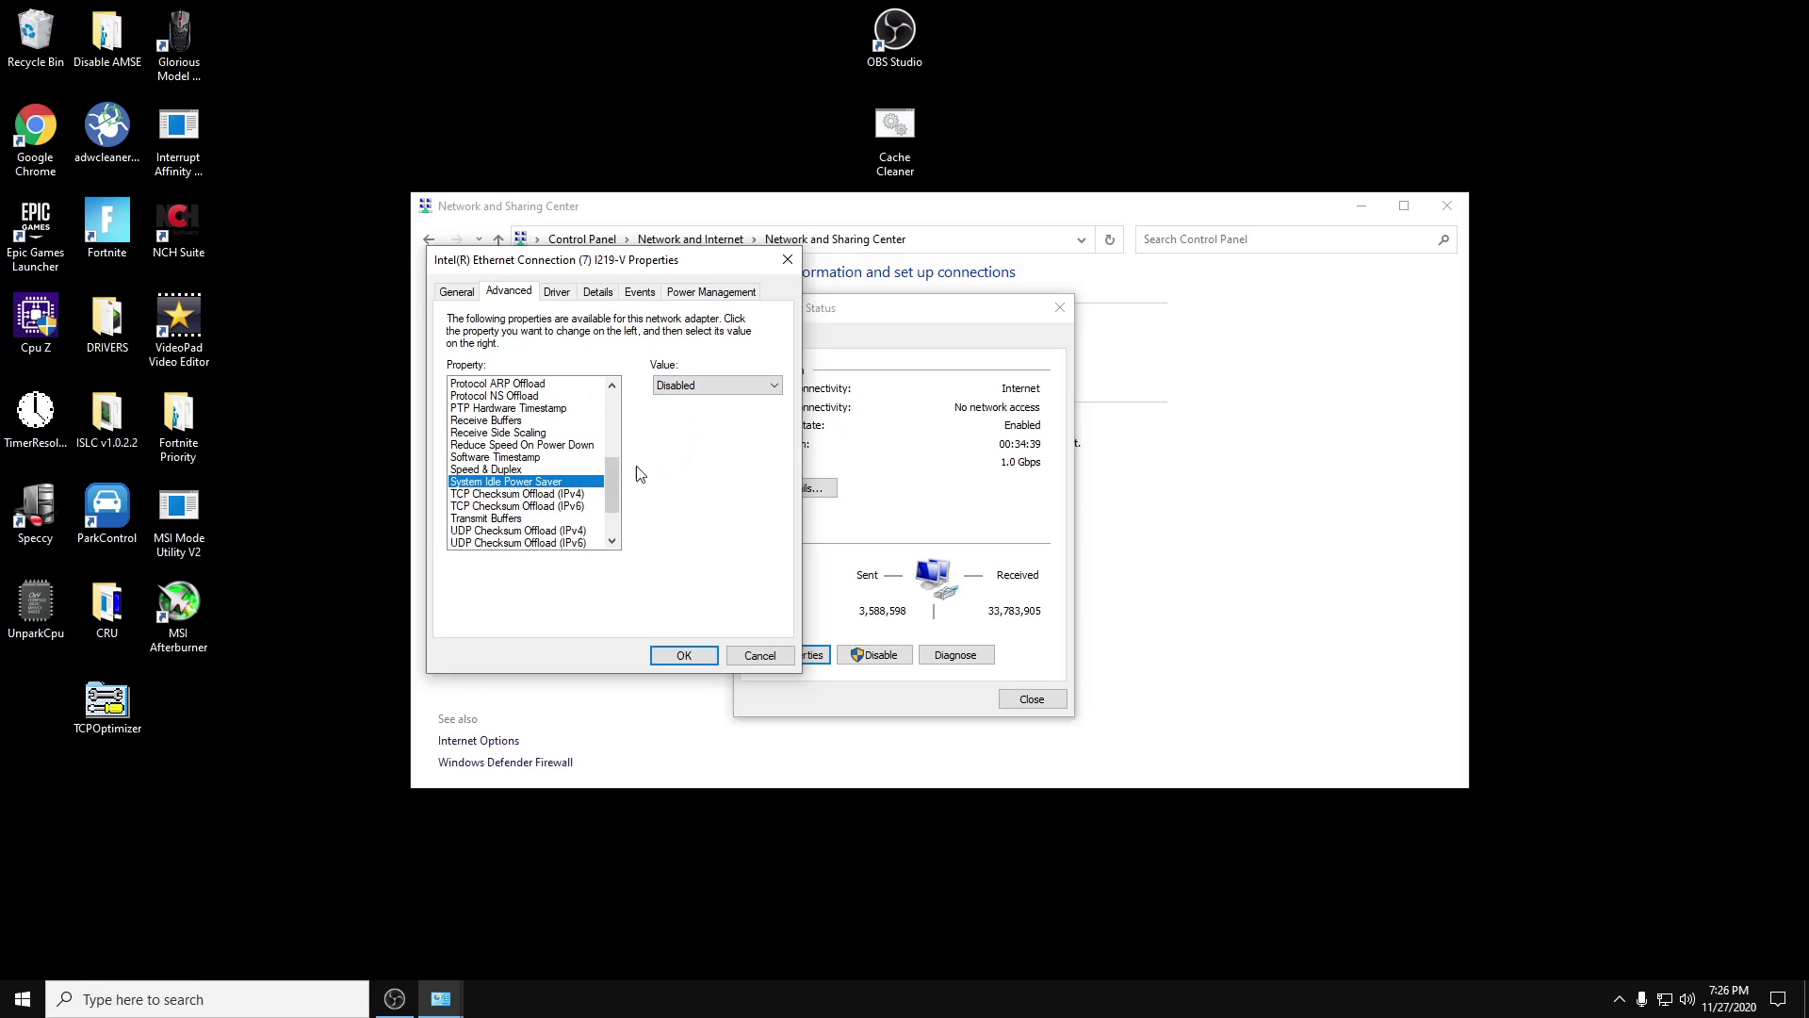
pyautogui.moveTo(614, 463); pyautogui.dragTo(614, 483)
# Step: Confirm Ultra Low Power Mode and the Wake on Link, Pattern Match and Magic Packet settings are Disabled
pyautogui.click(536, 500)
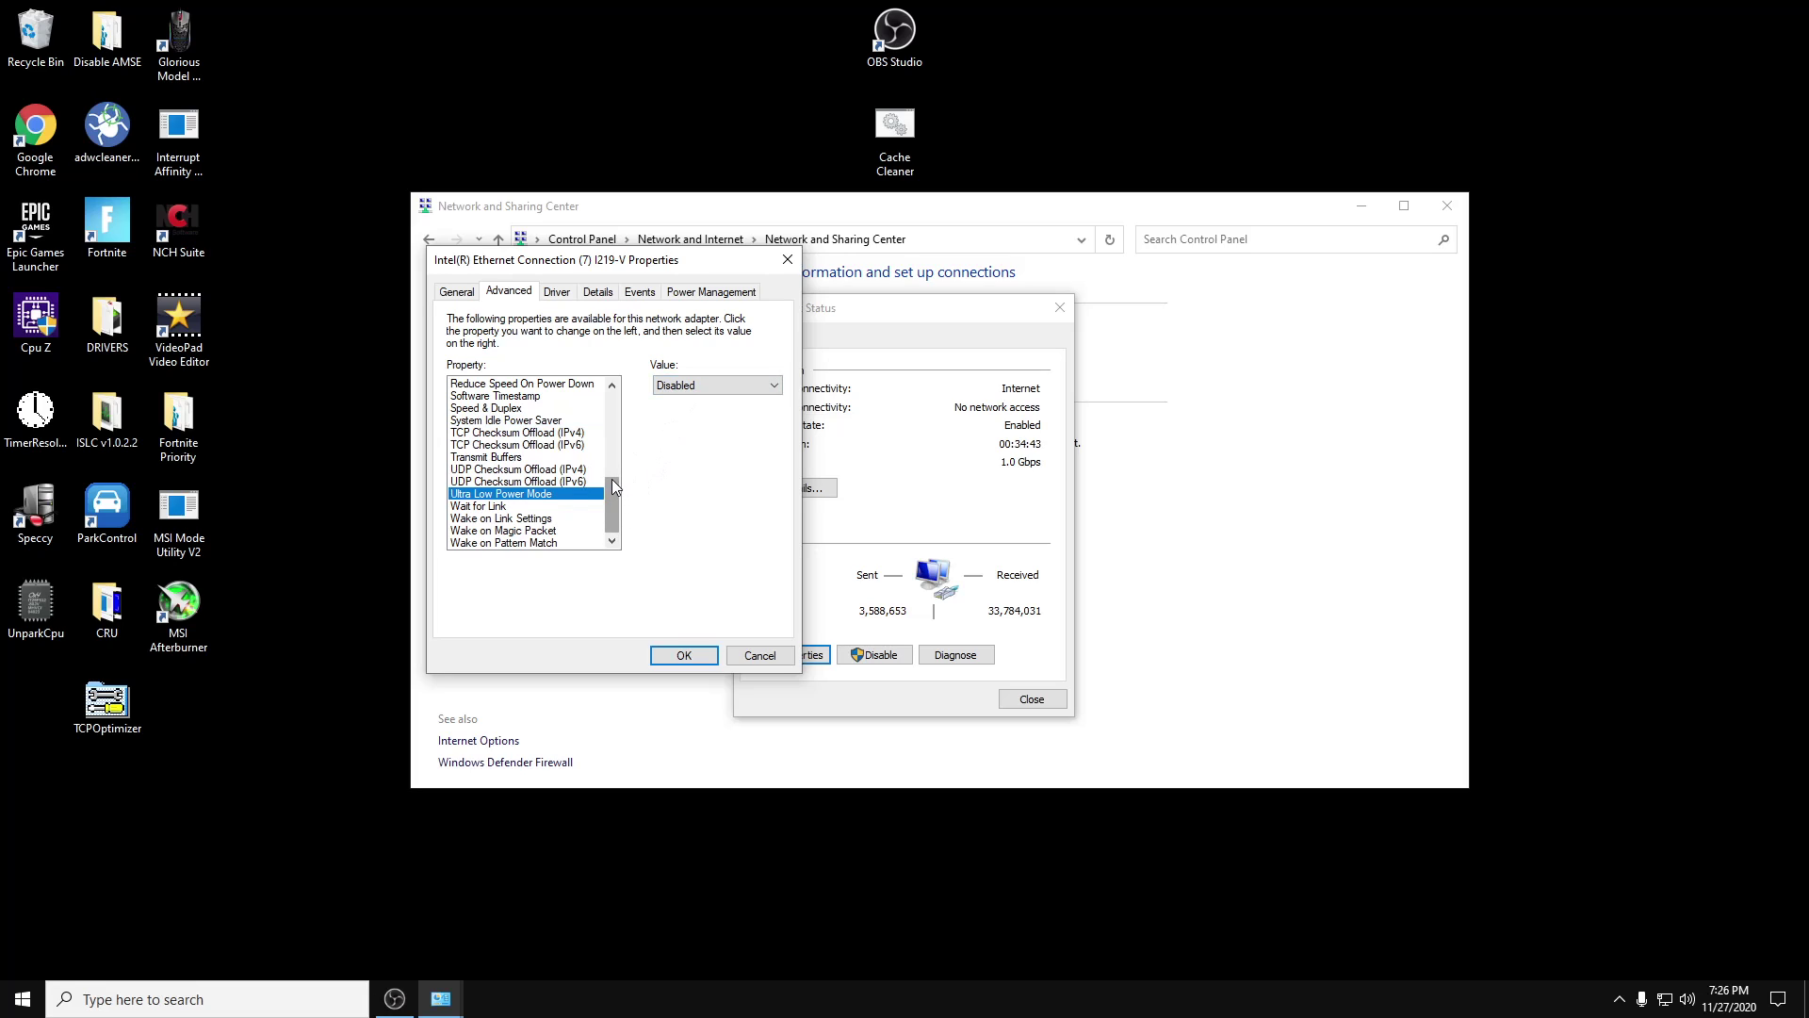
pyautogui.click(518, 518)
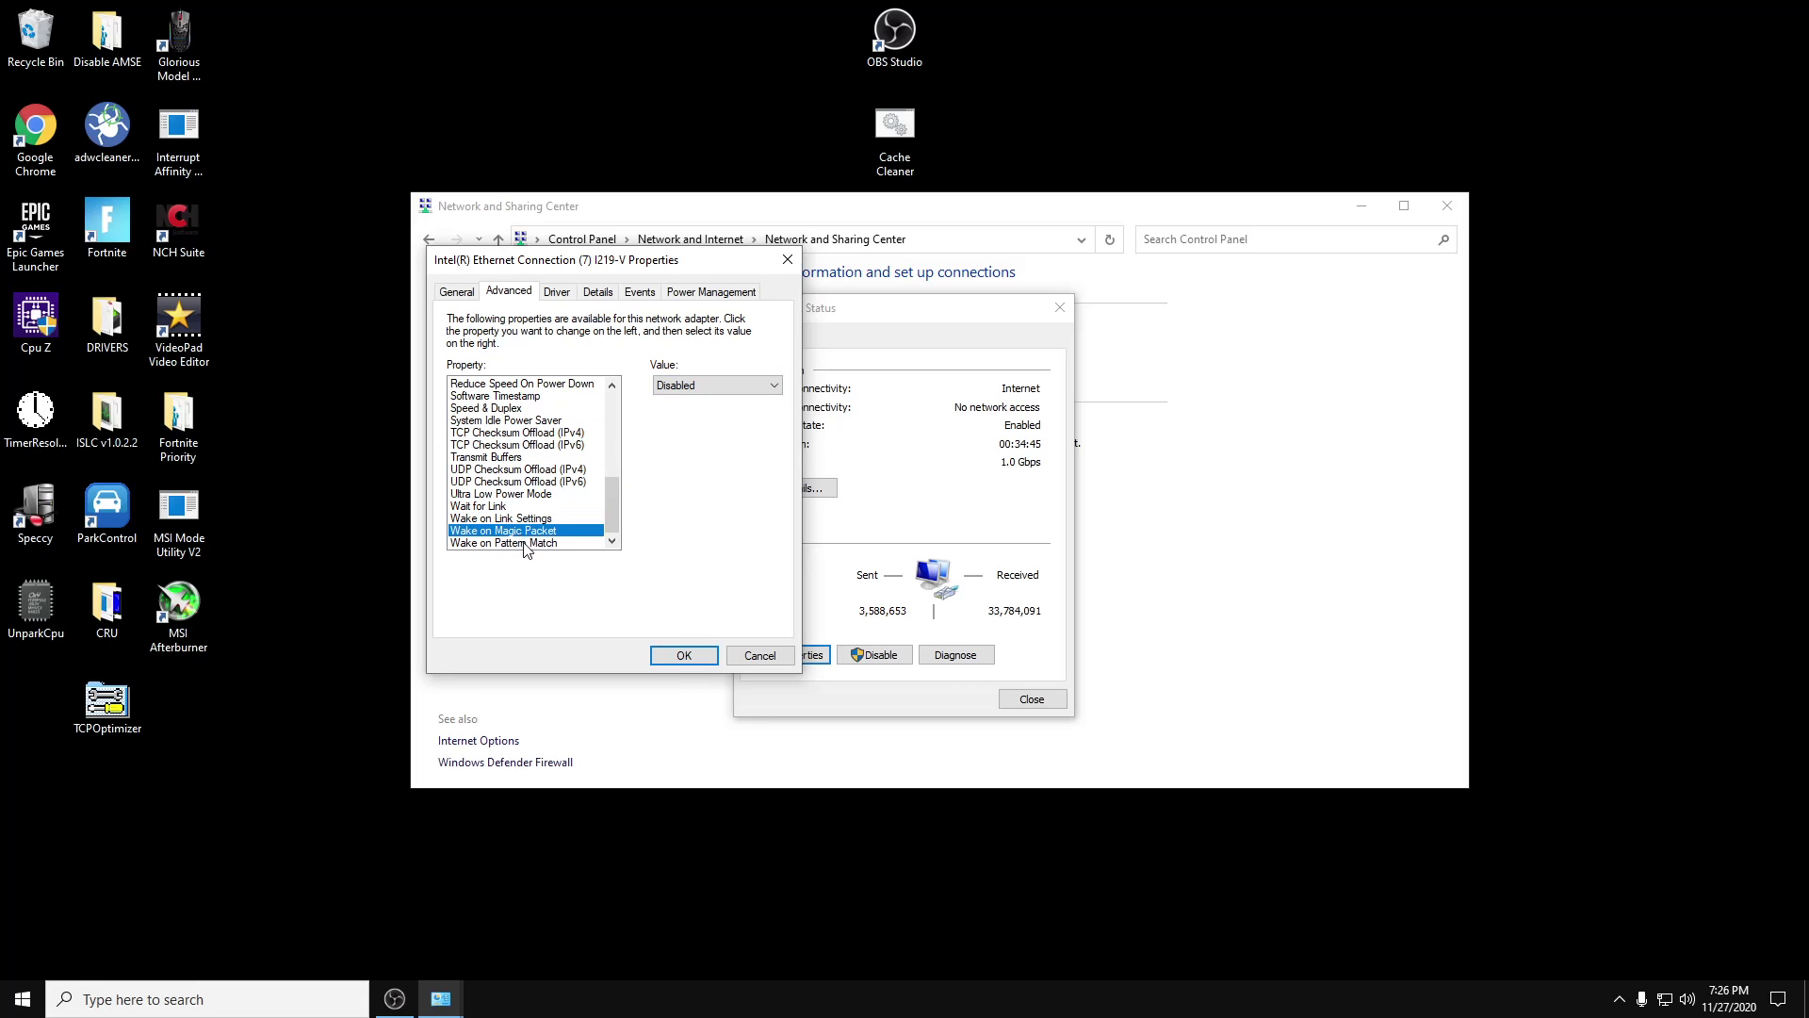
pyautogui.press('Down')
pyautogui.press('Up')
pyautogui.press('Up')
pyautogui.press('Down')
pyautogui.press('Down')
pyautogui.press('Up')
pyautogui.press('Up')
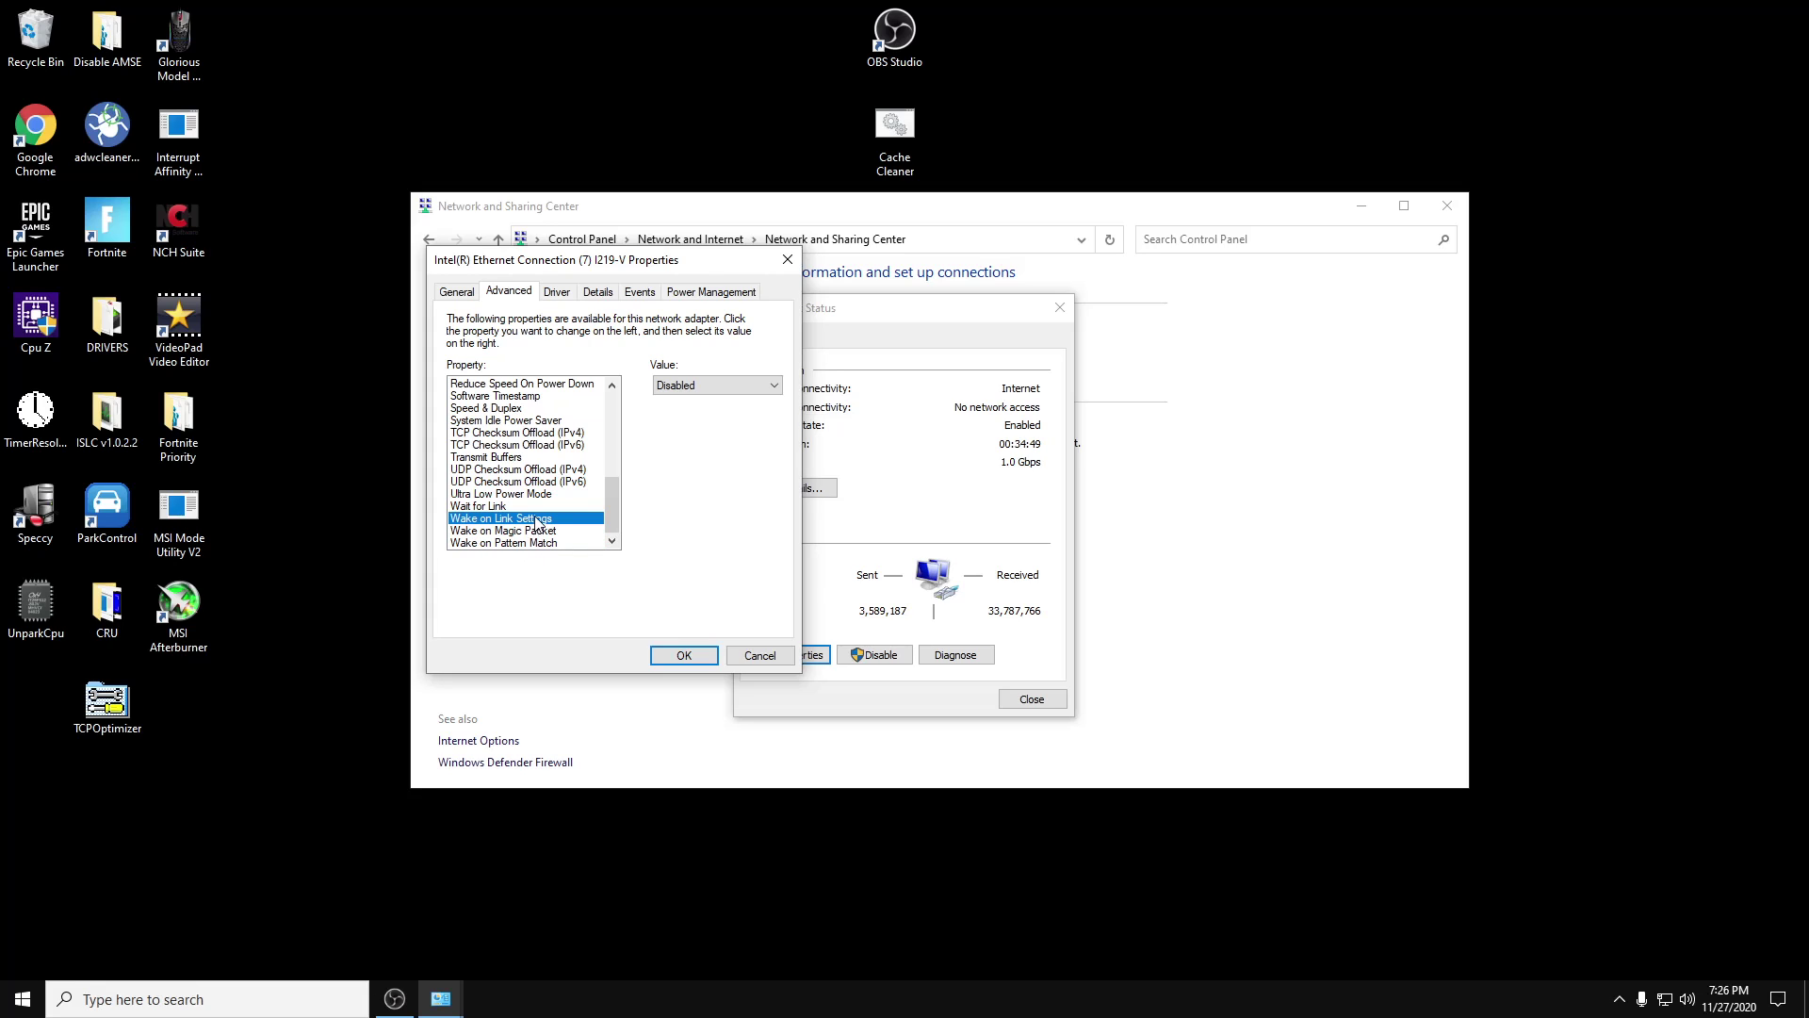
# Step: Close the adapter properties, Ethernet Status and Network and Sharing Center windows
pyautogui.click(677, 654)
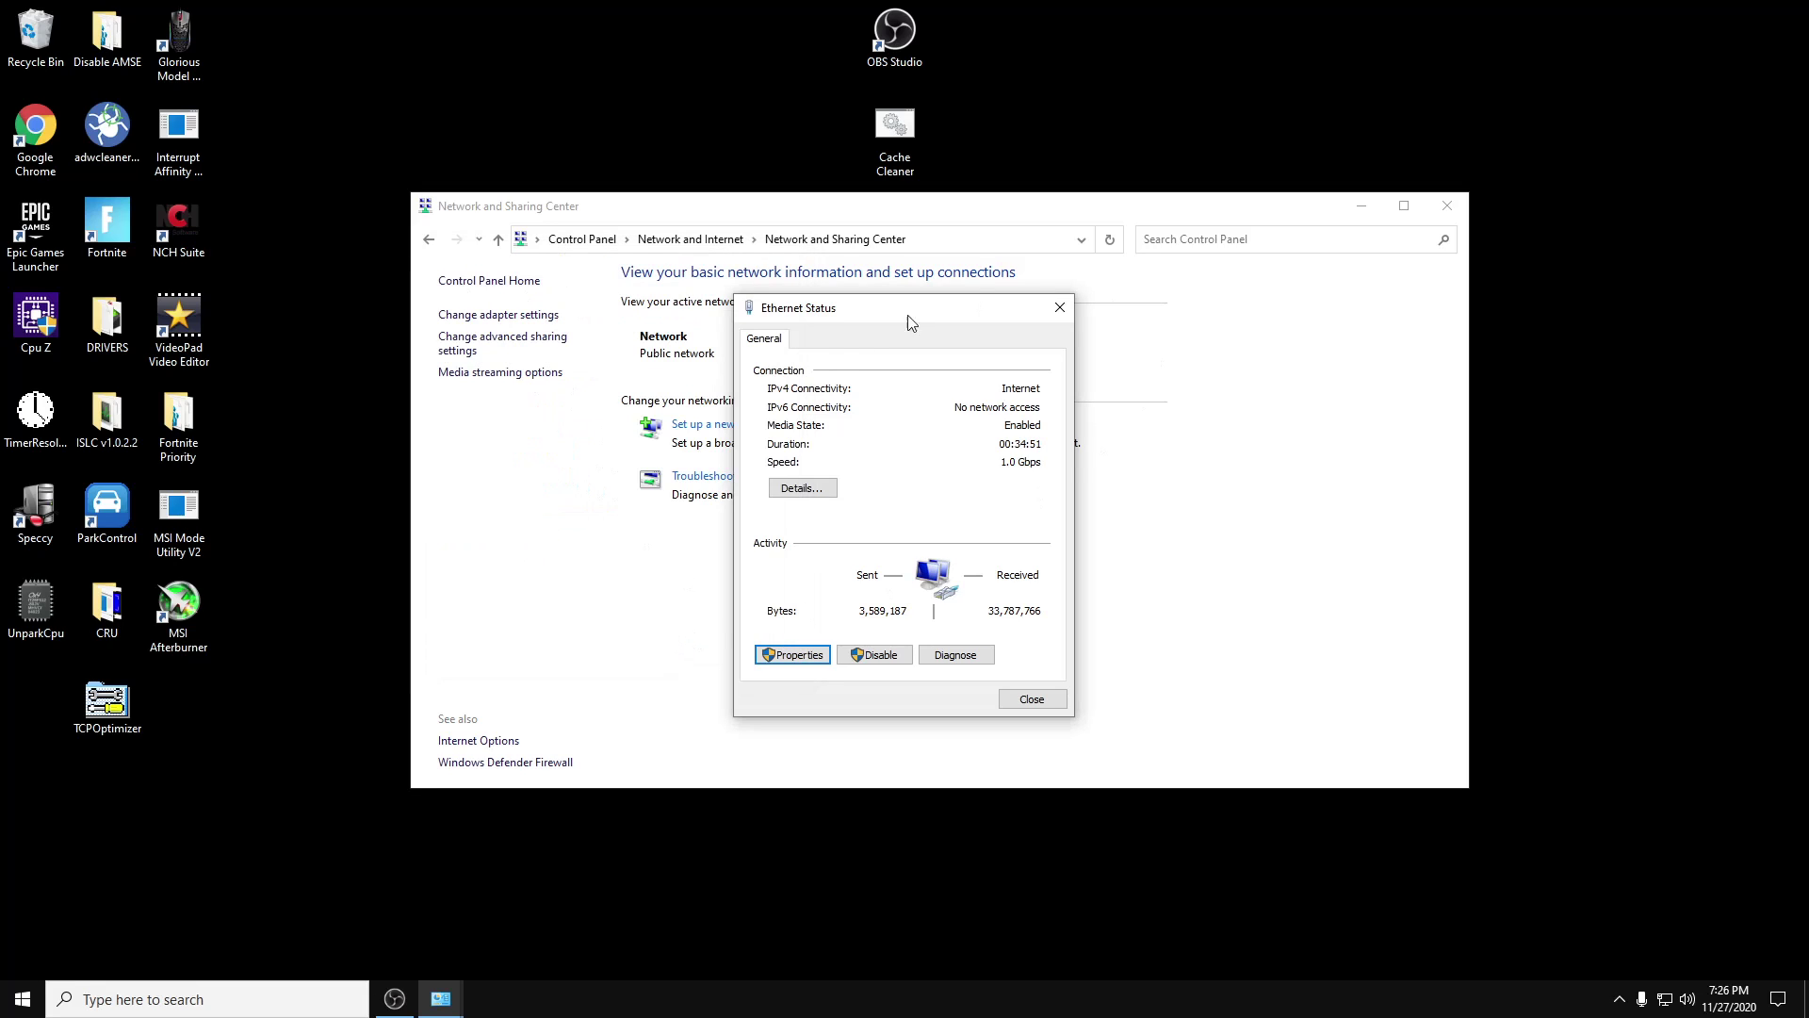
pyautogui.click(1032, 698)
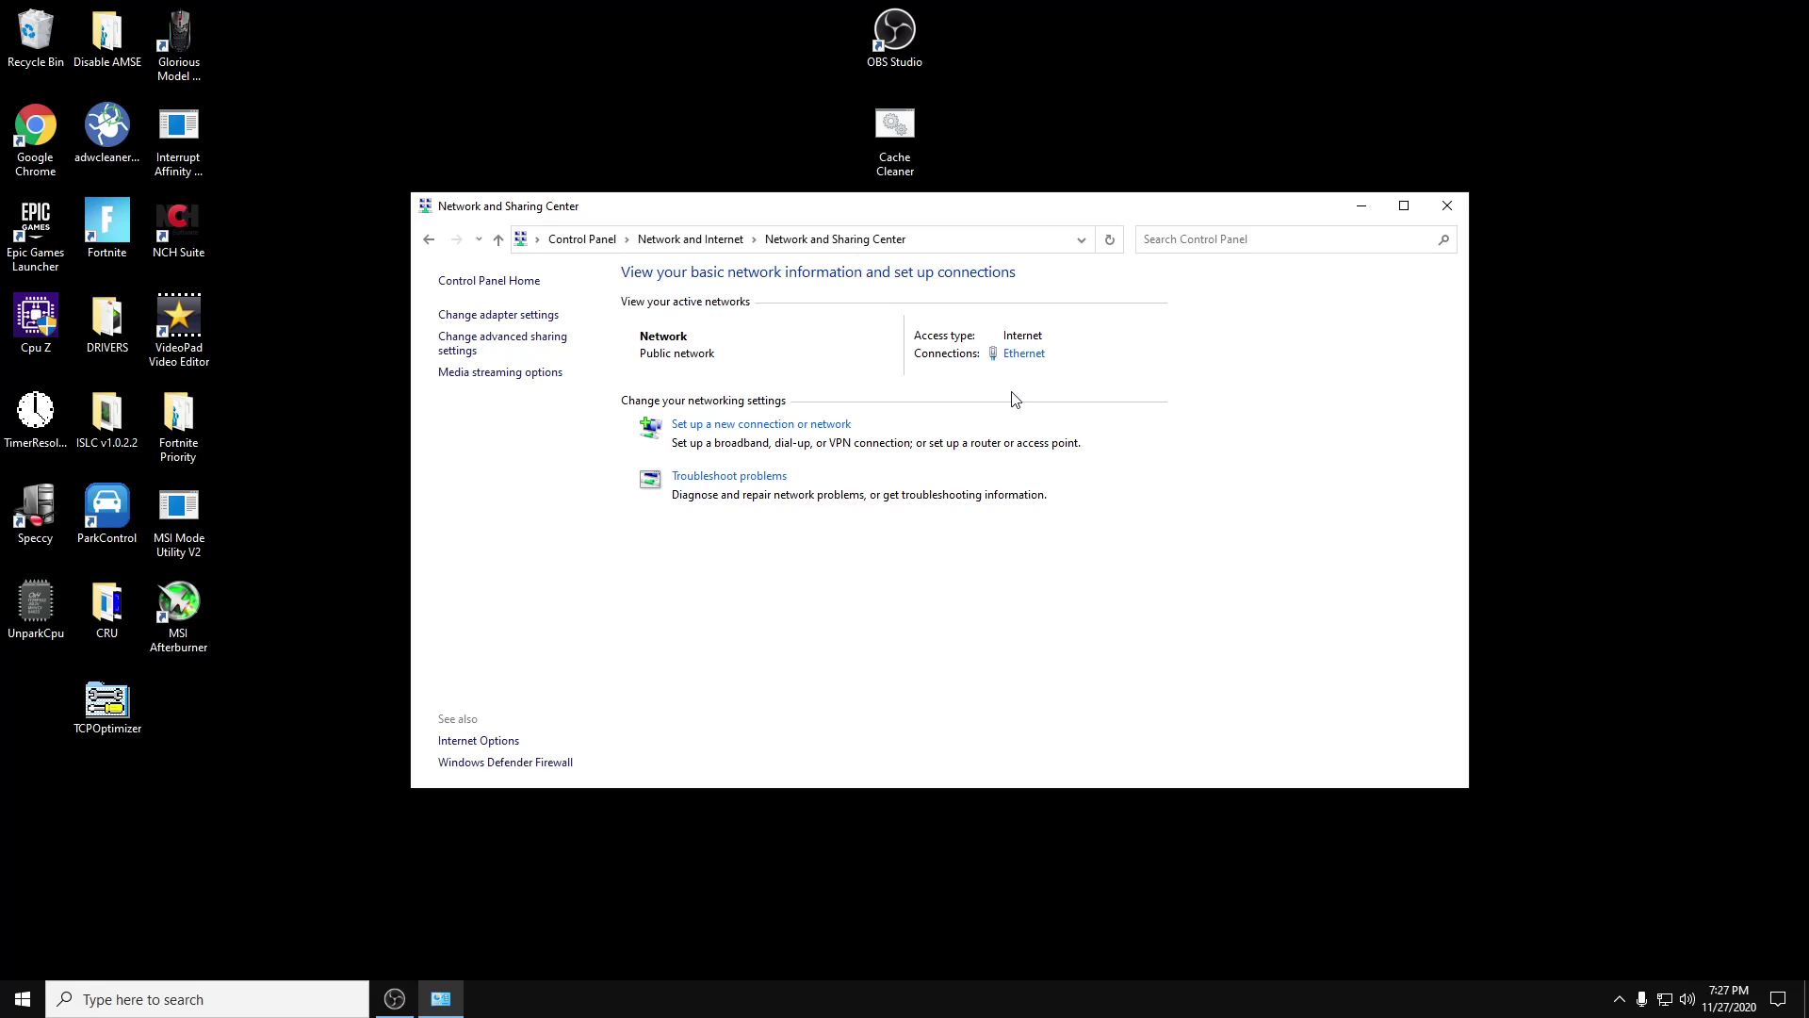
pyautogui.click(1447, 207)
# Step: Refresh the desktop and open the Documents folder from the Start menu
pyautogui.rightClick(659, 316)
pyautogui.click(702, 370)
pyautogui.click(23, 999)
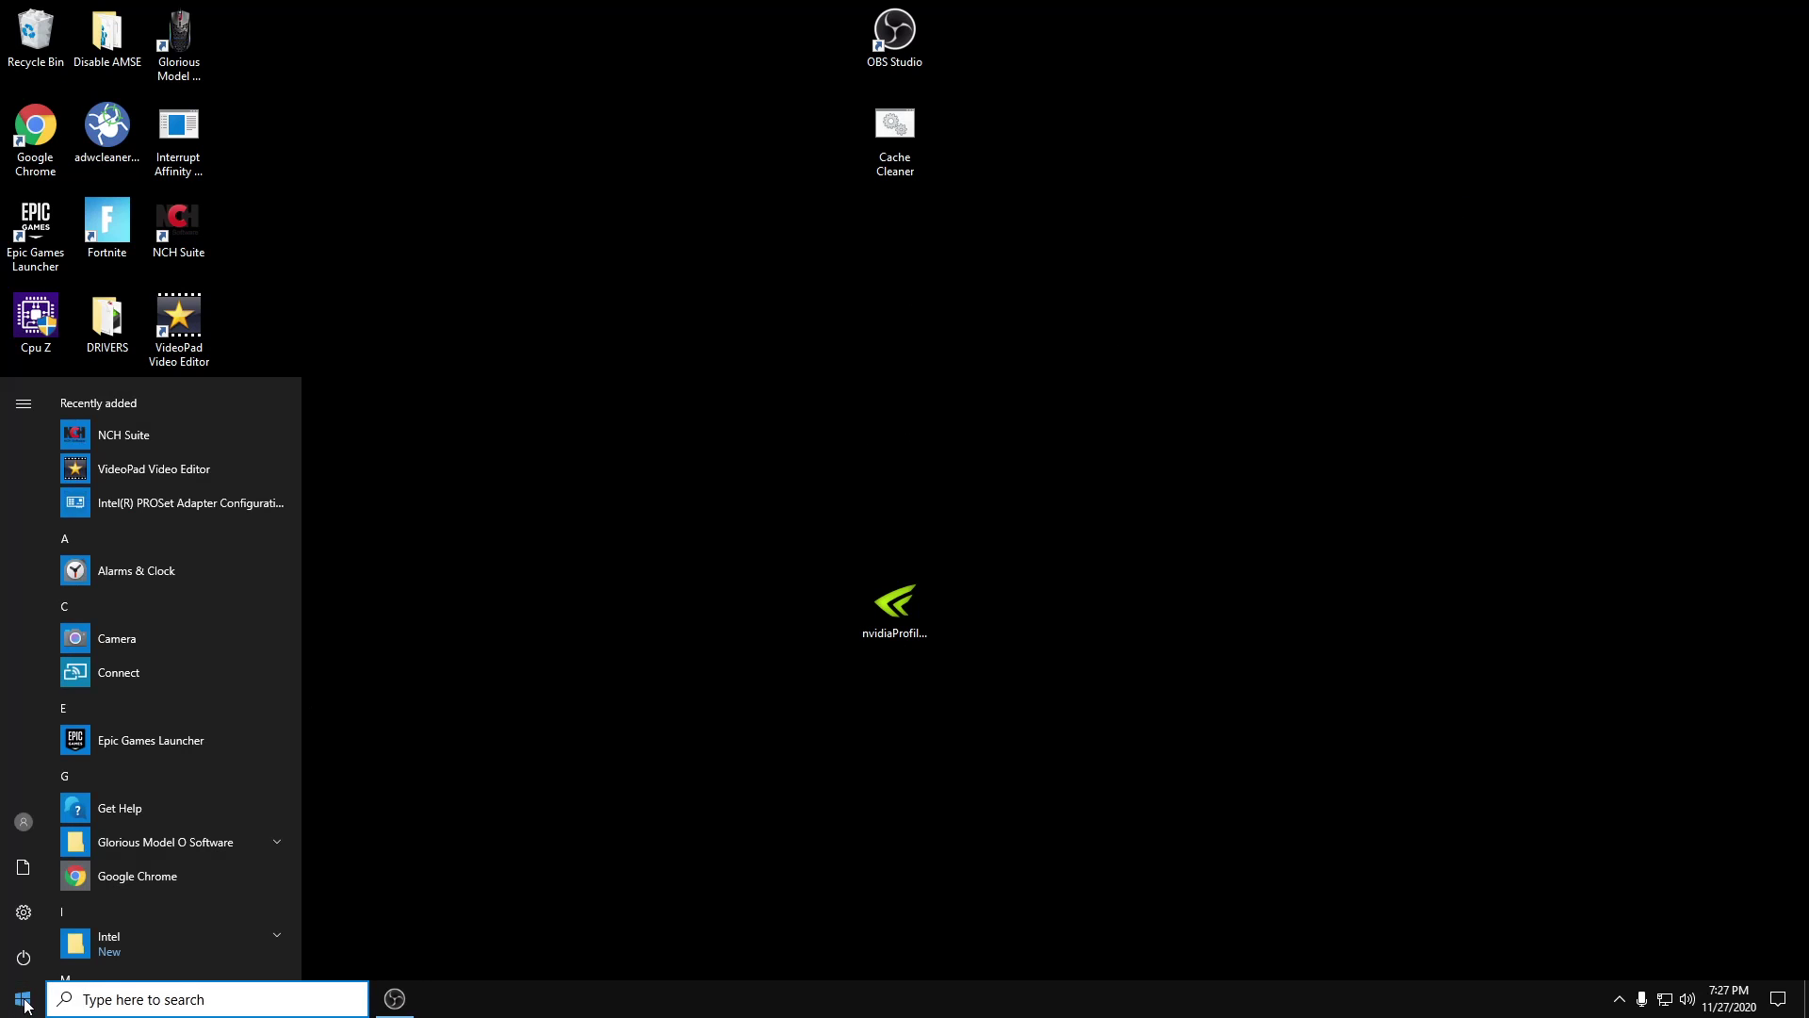
pyautogui.click(22, 875)
# Step: Extract the Lower Ping Adamx archive in the Downloads folder
pyautogui.click(396, 361)
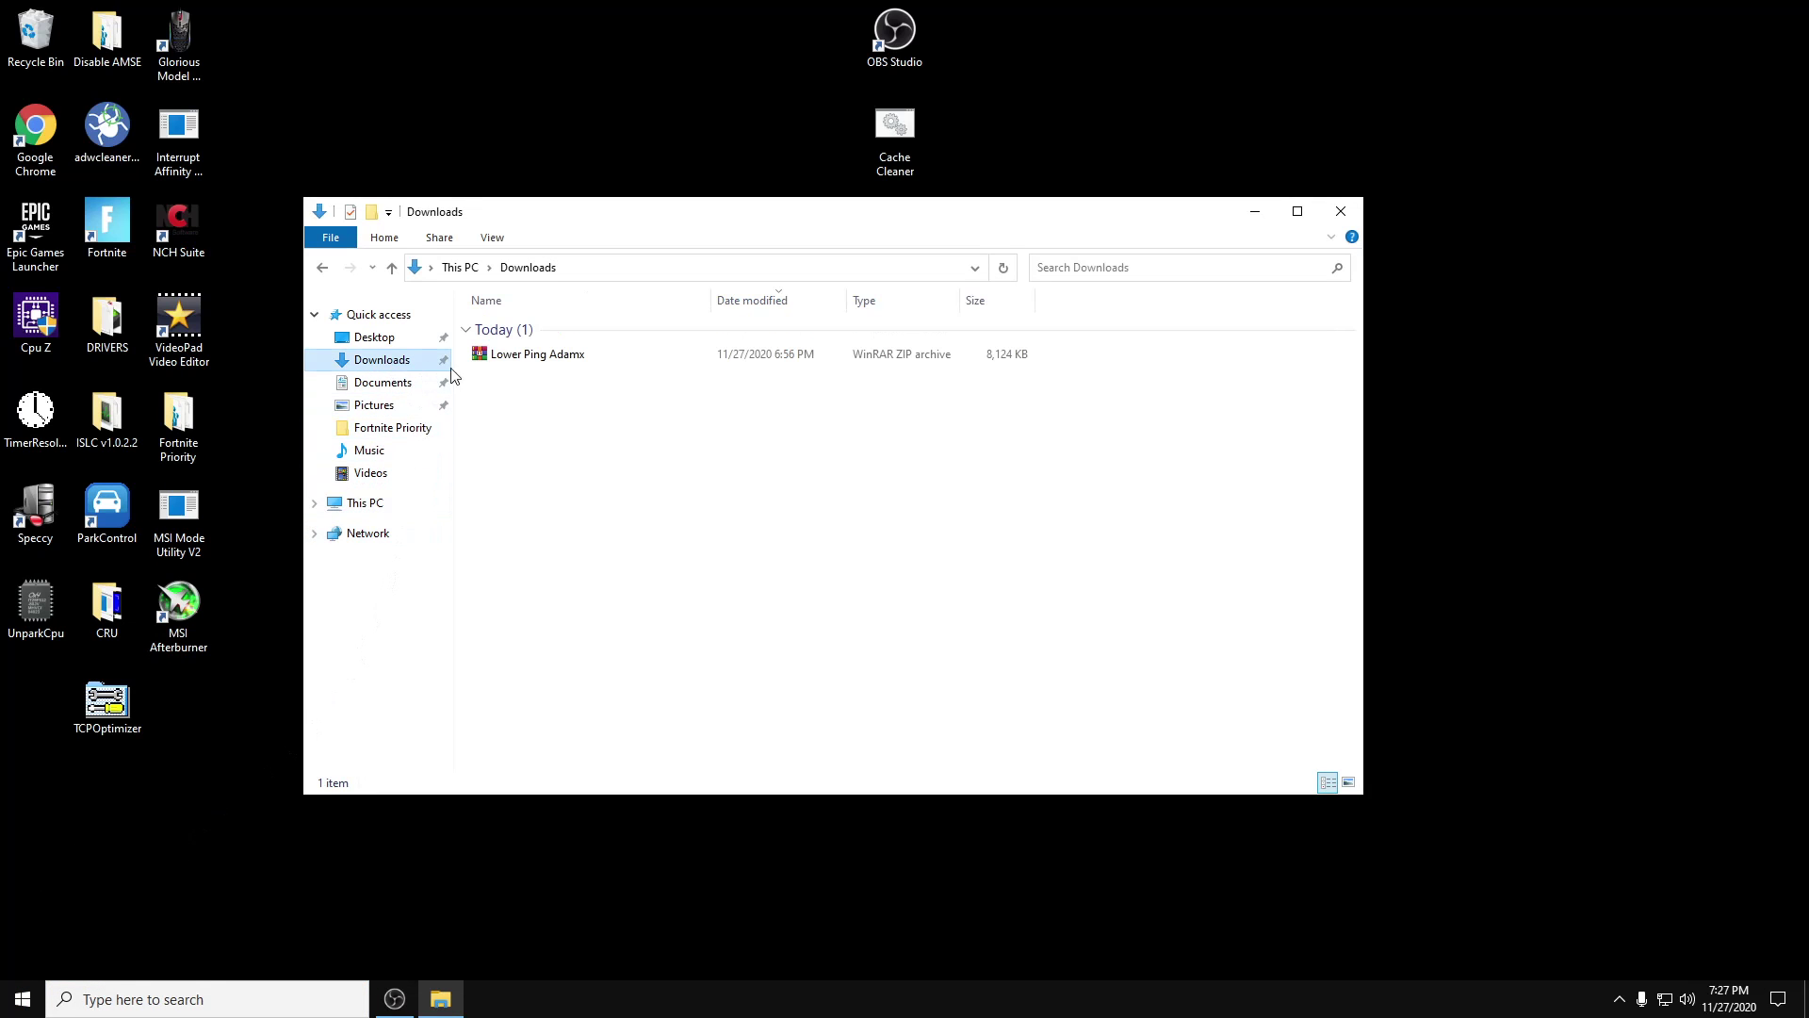
pyautogui.click(568, 358)
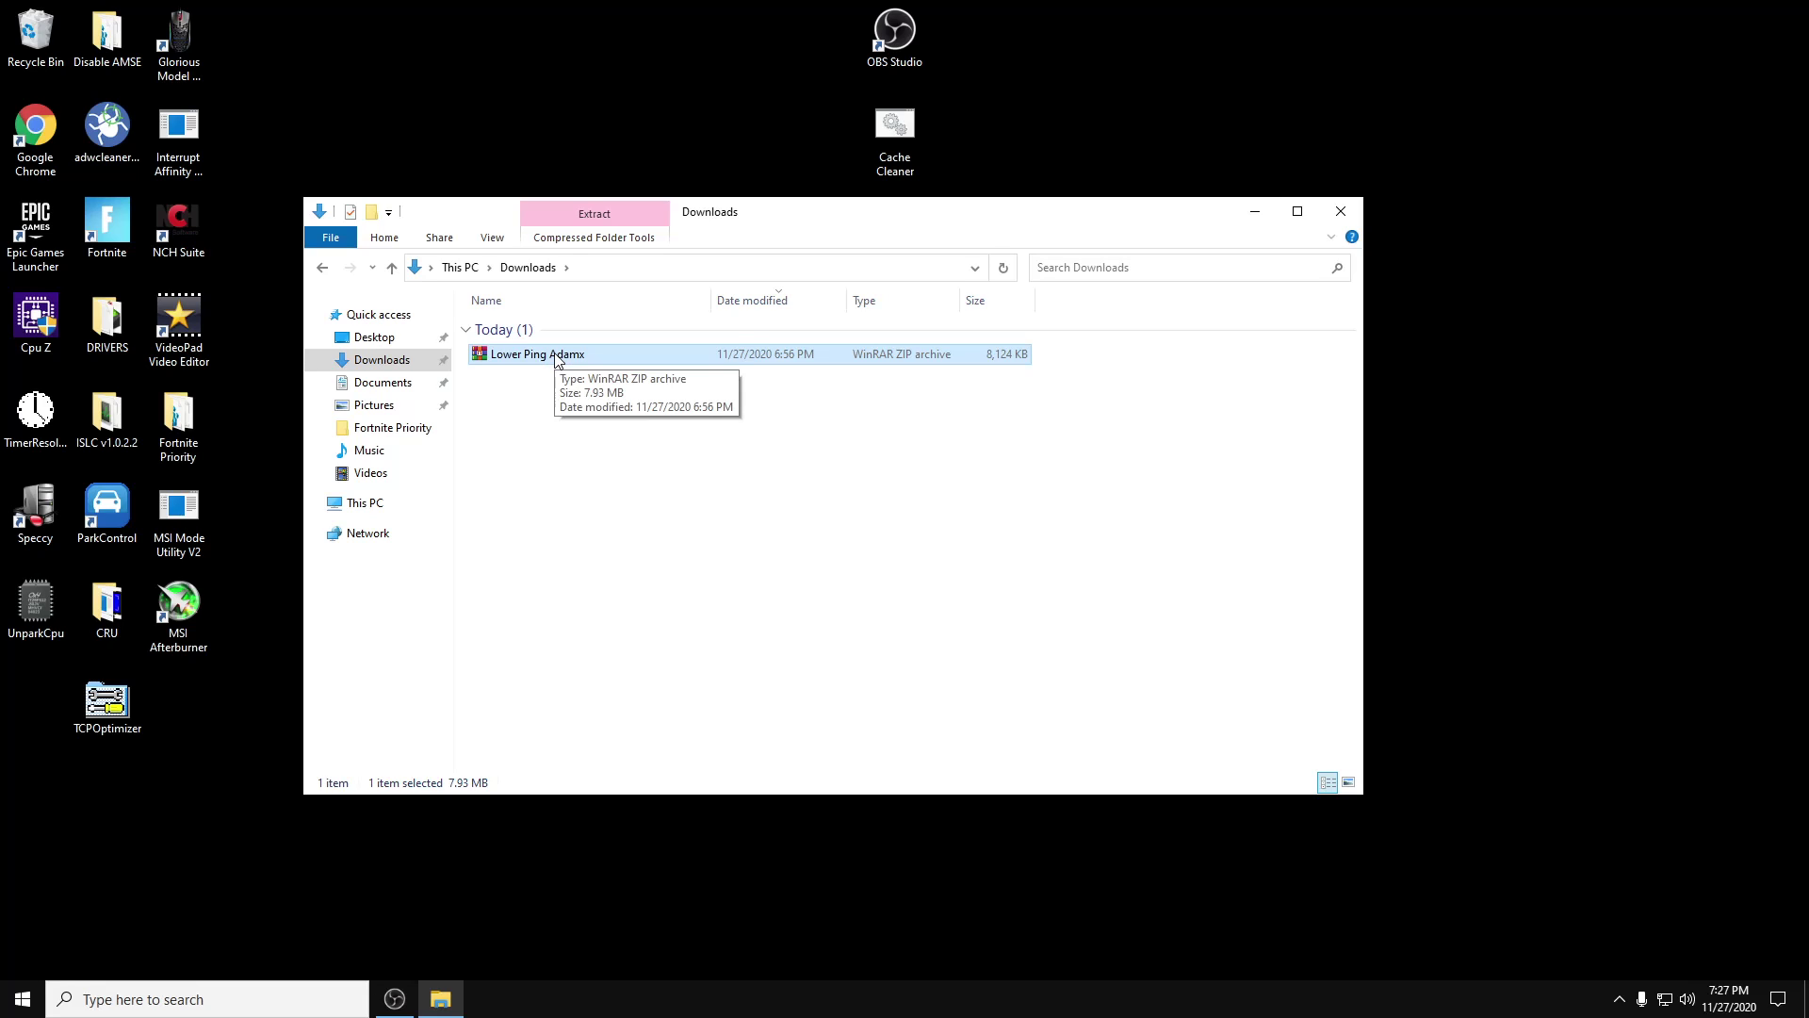
pyautogui.rightClick(558, 356)
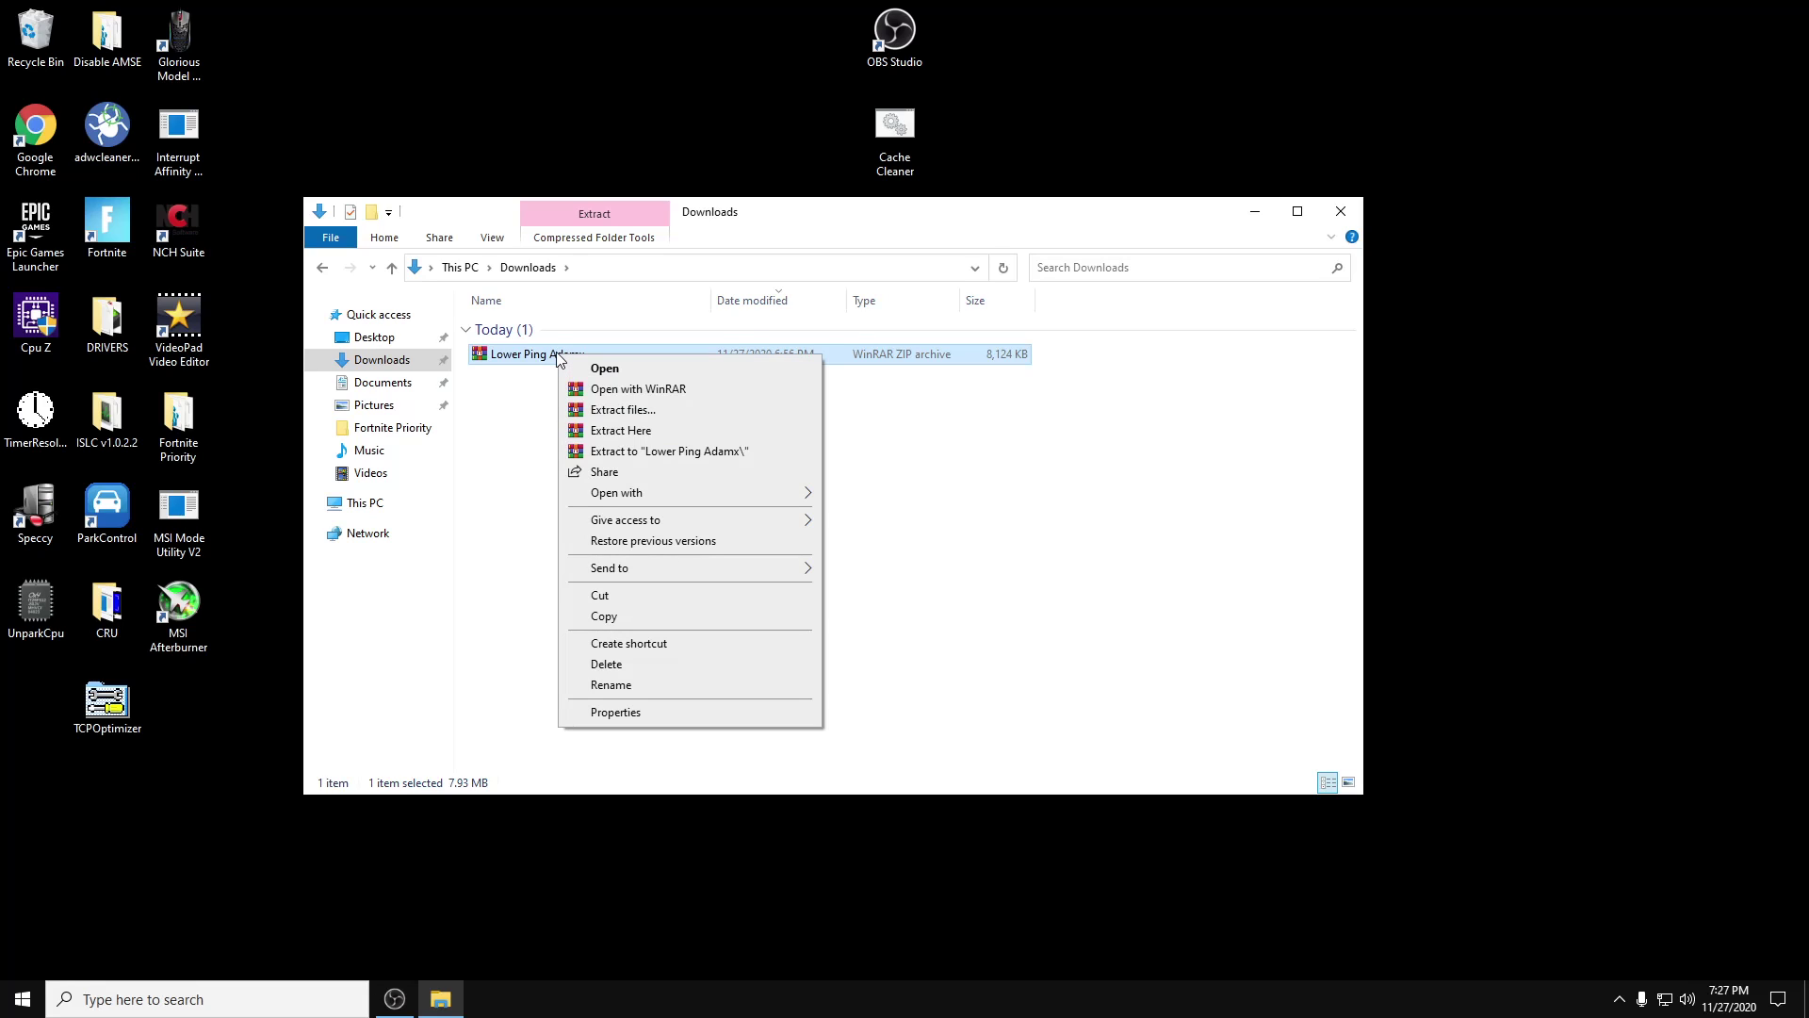
pyautogui.click(621, 432)
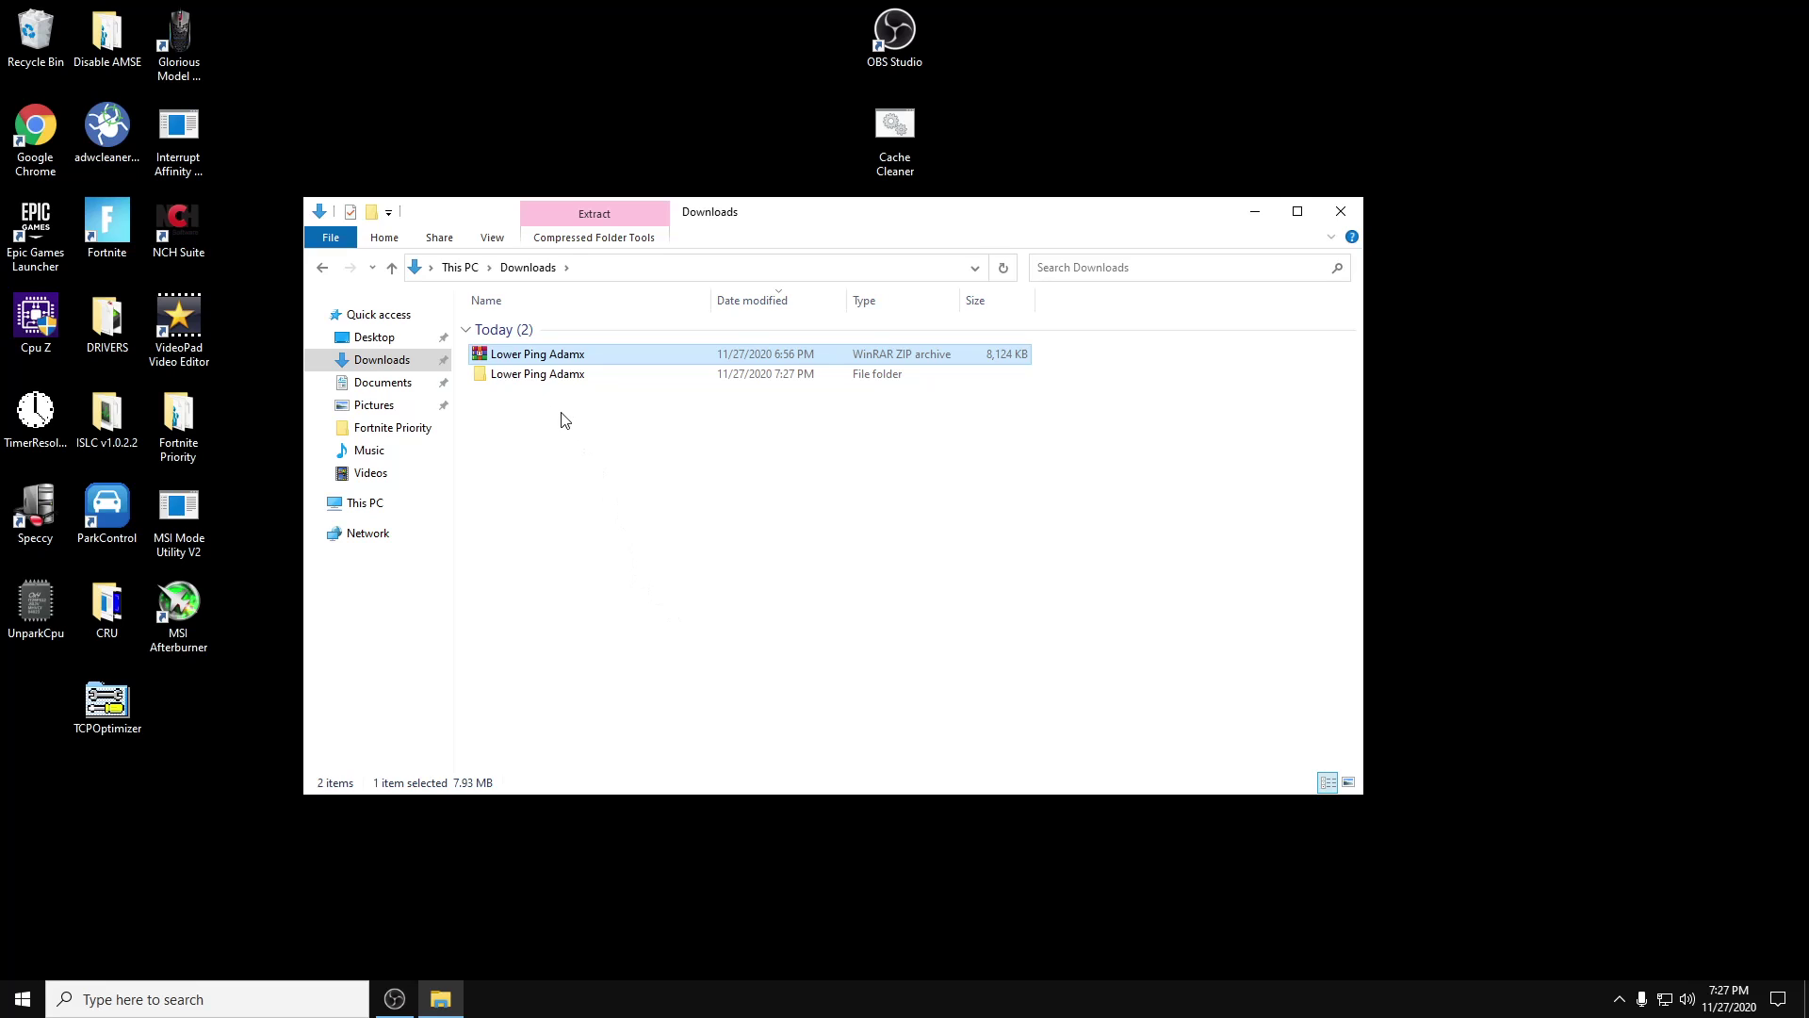
# Step: Move the Lower Ping Adamx folder to the desktop, open it, and launch AdwCleaner
pyautogui.moveTo(576, 381); pyautogui.dragTo(900, 428)
pyautogui.click(1341, 212)
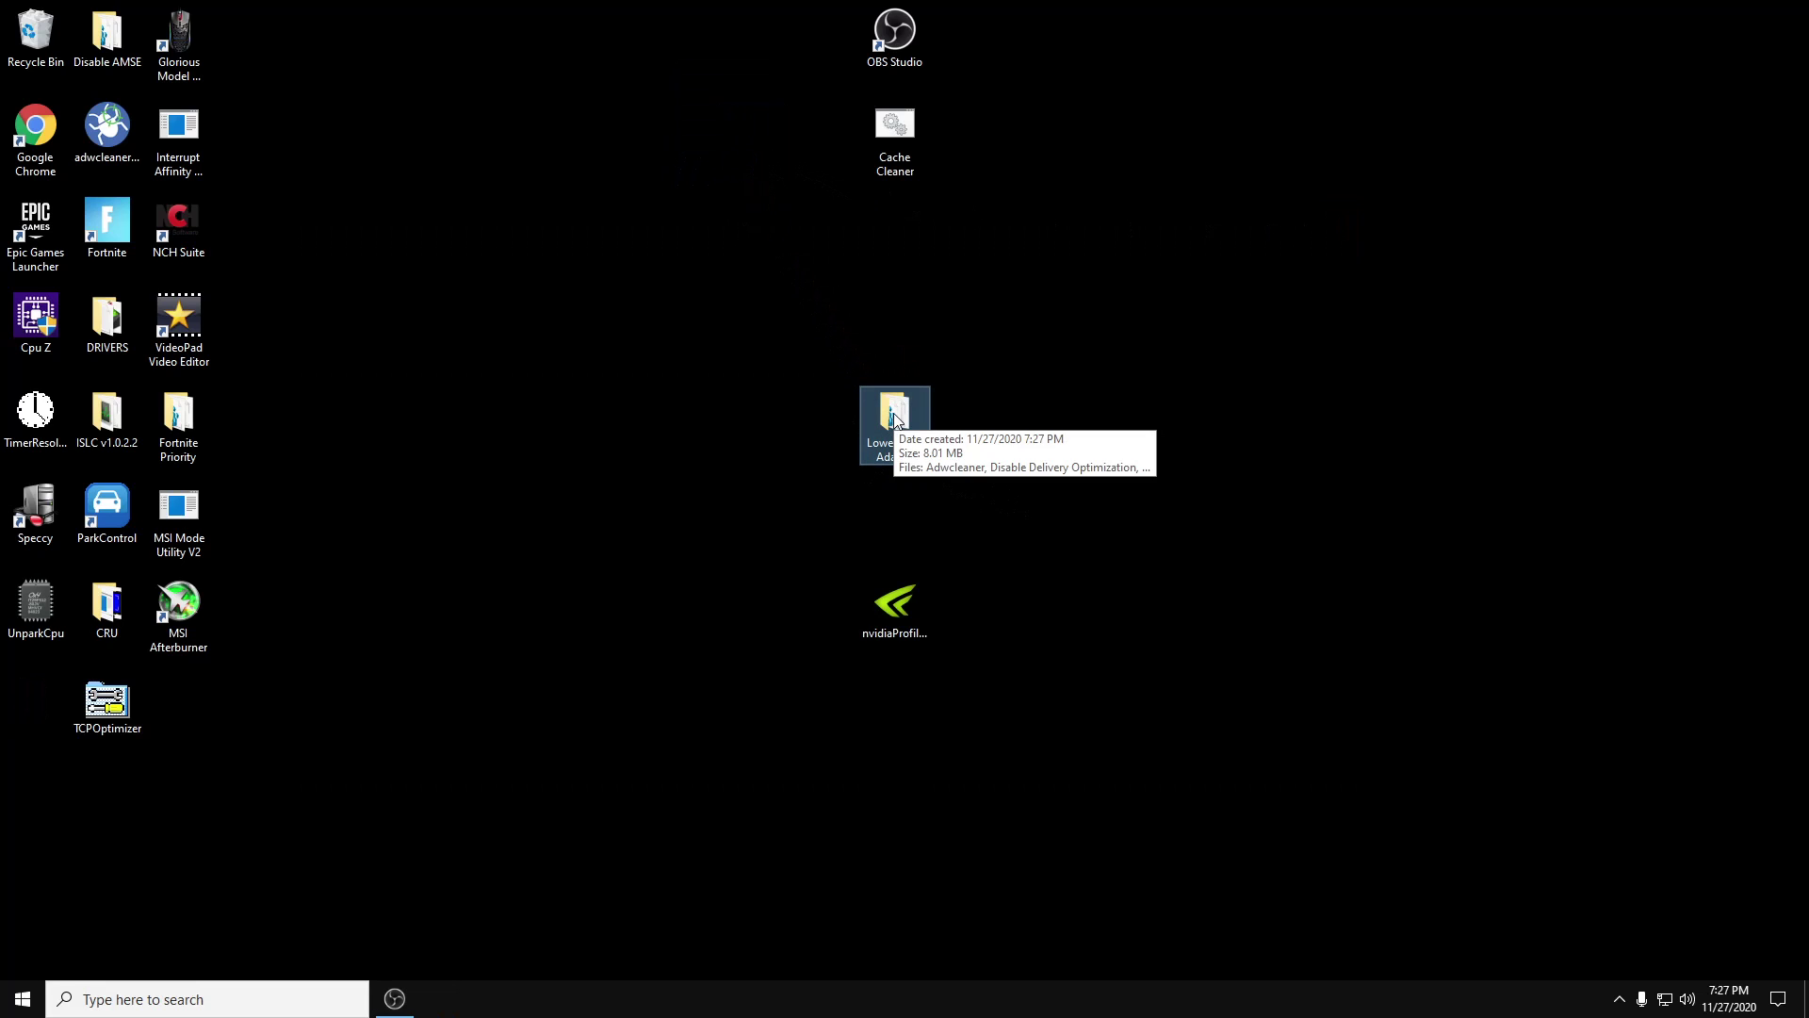
pyautogui.doubleClick(879, 458)
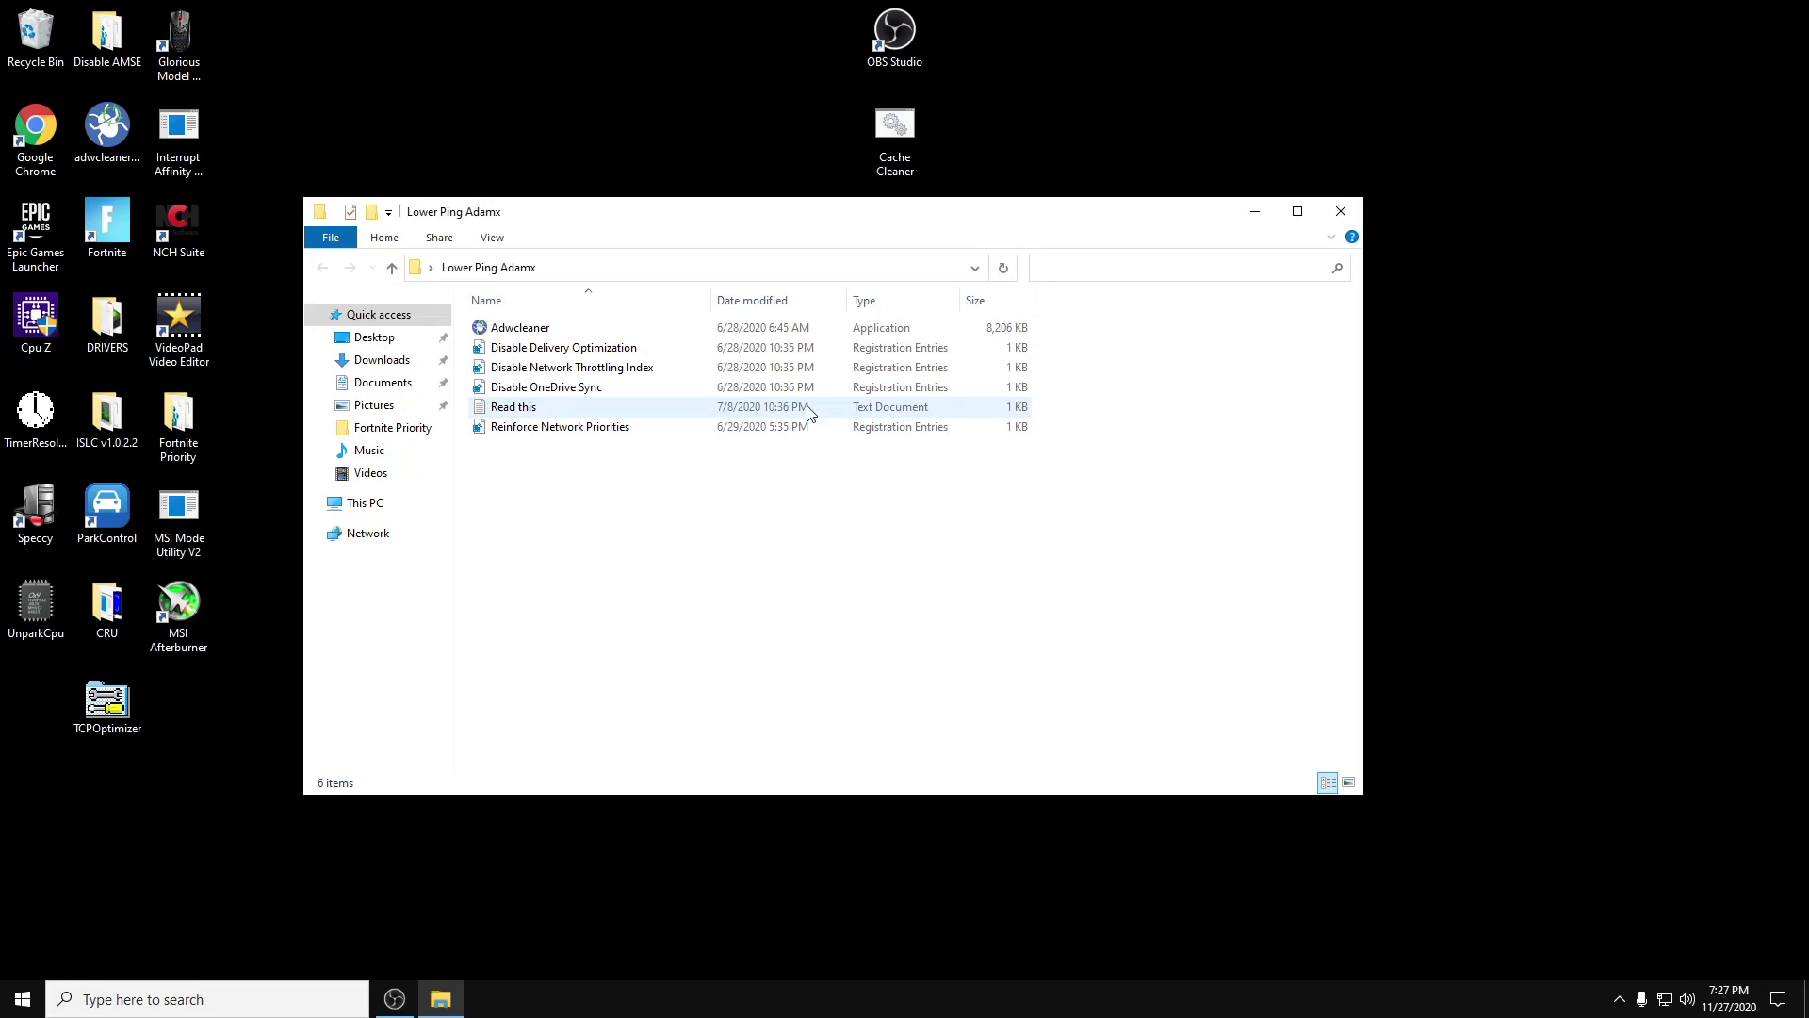
pyautogui.click(1248, 215)
pyautogui.doubleClick(120, 139)
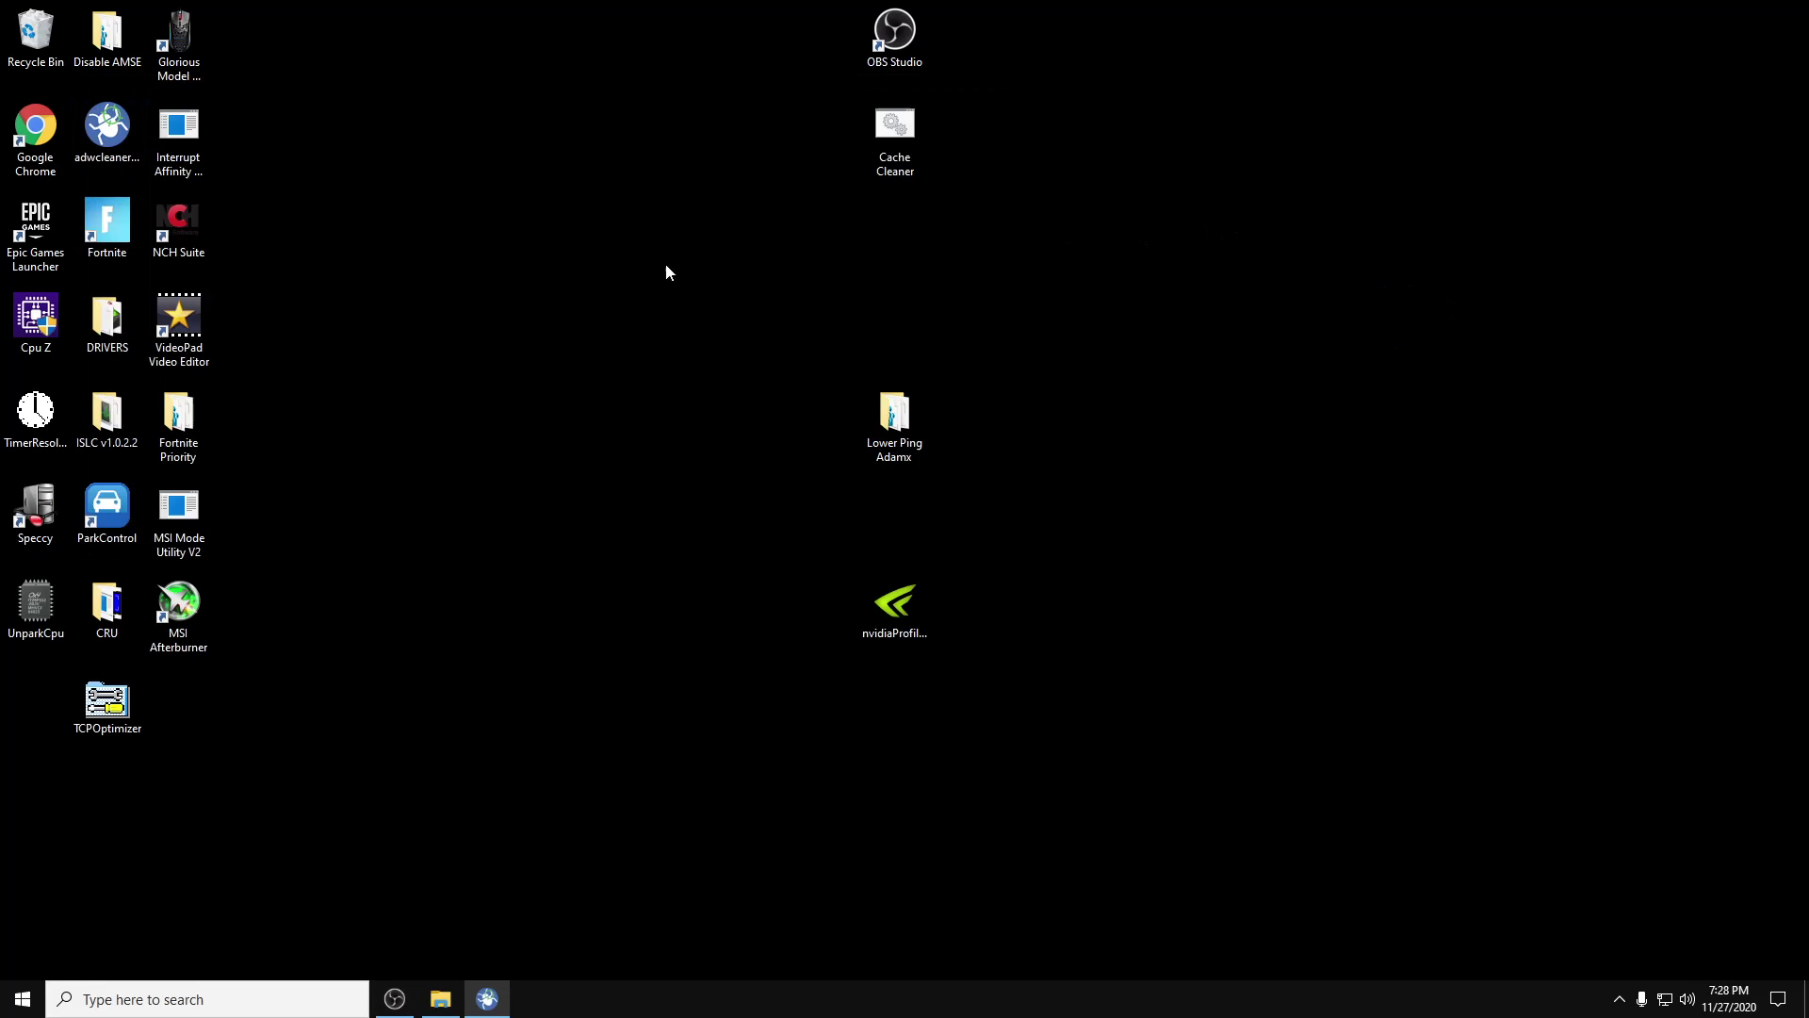
# Step: Run an AdwCleaner adware scan, which finds no items among 31,920 objects
pyautogui.click(971, 521)
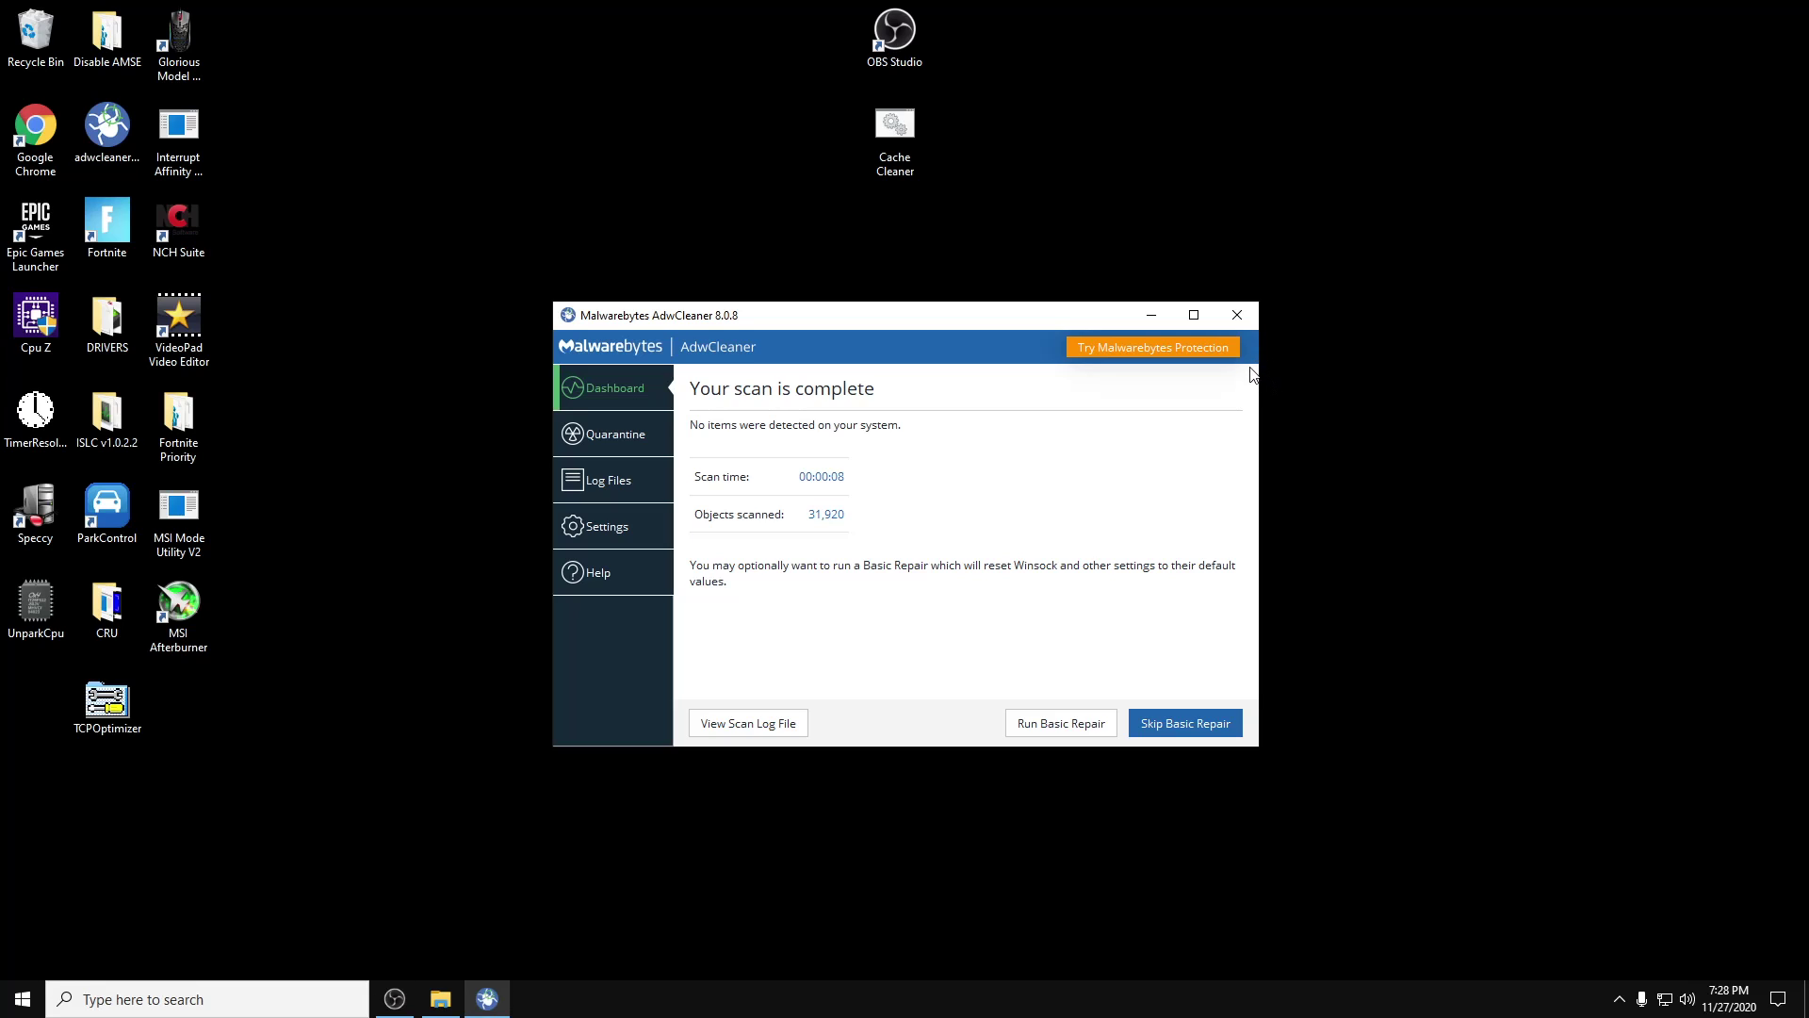
# Step: Close AdwCleaner and bring the Lower Ping Adamx folder window back into view
pyautogui.click(1237, 314)
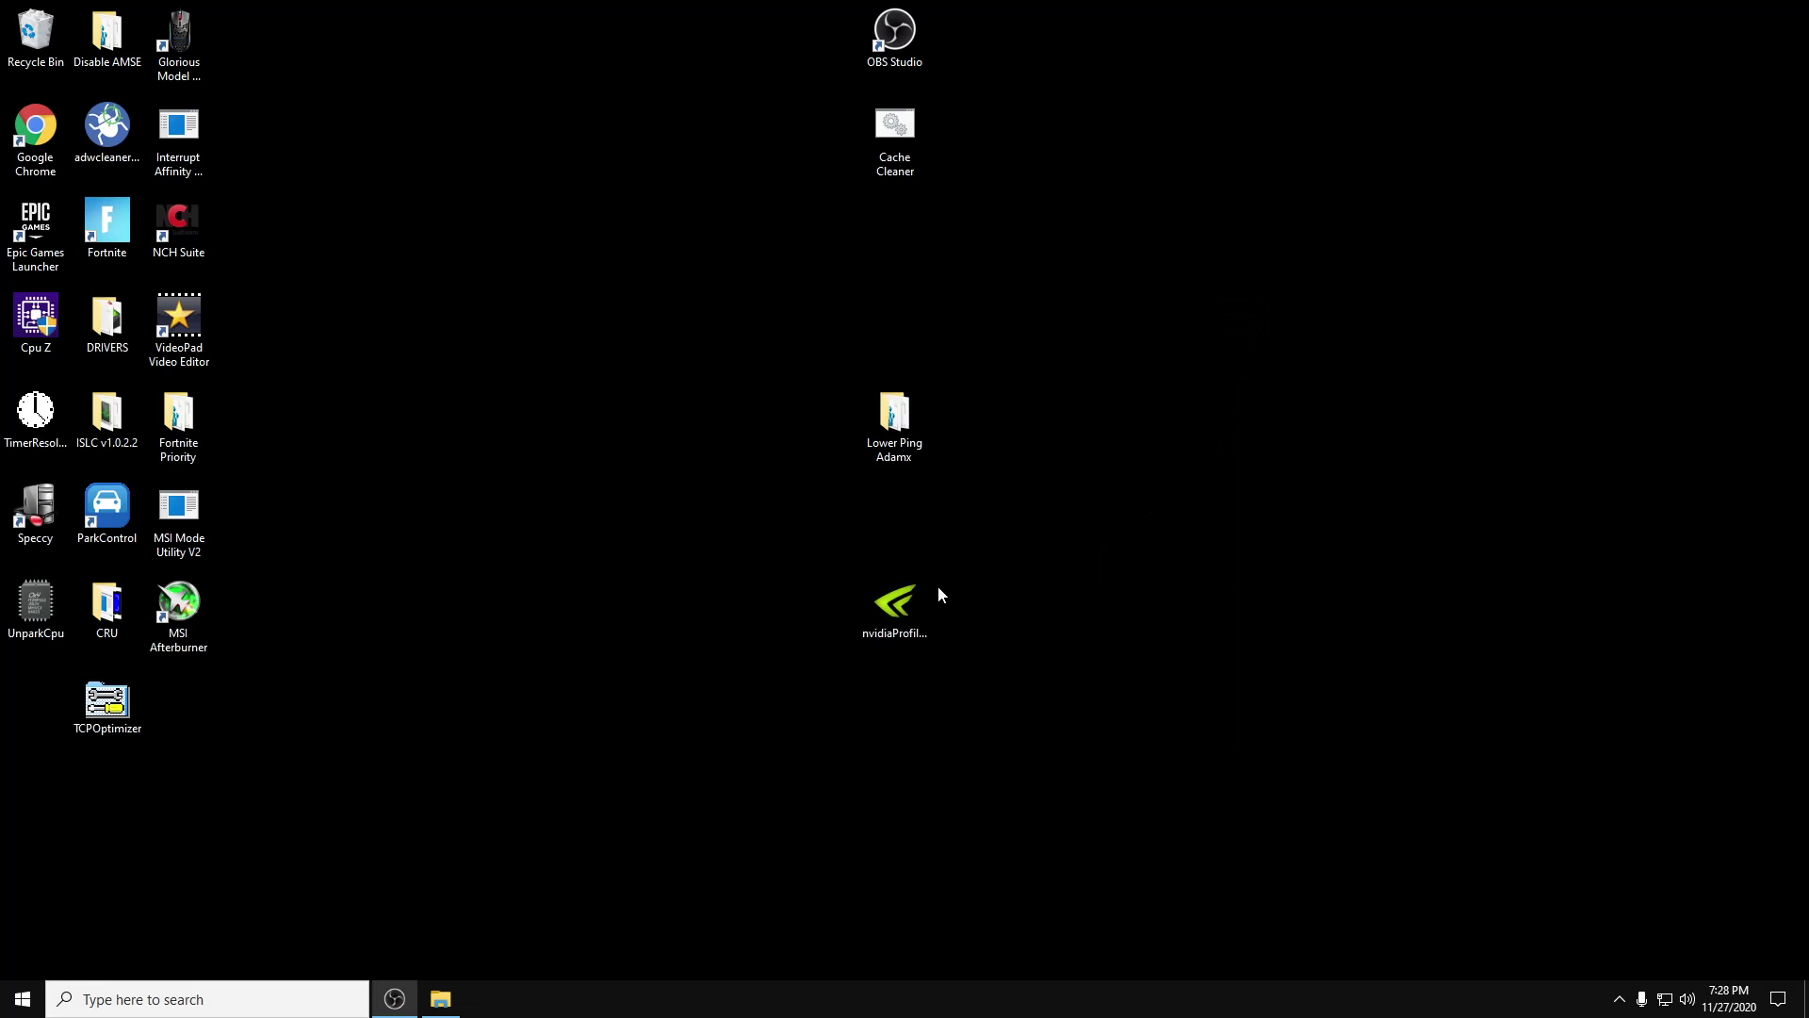
pyautogui.click(443, 997)
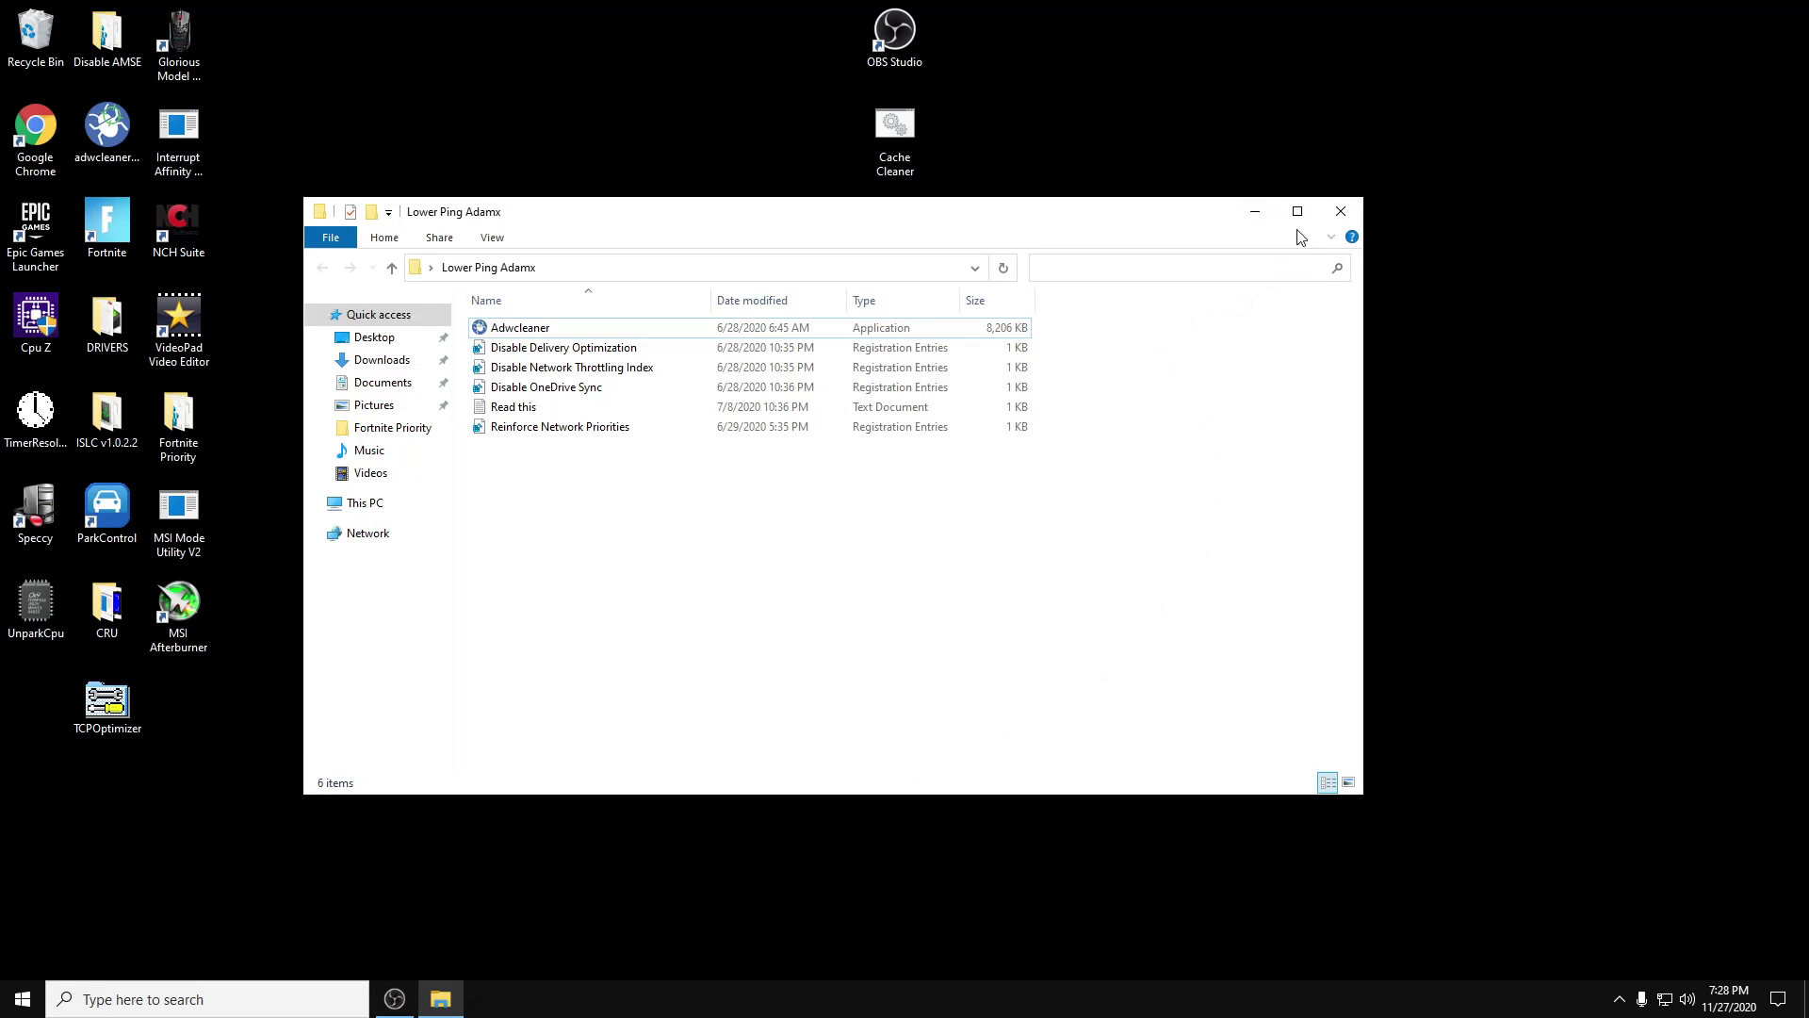
pyautogui.moveTo(825, 222); pyautogui.dragTo(881, 188)
# Step: Try merging Disable Delivery Optimization and Disable Network Throttling Index .reg files, declining both
pyautogui.click(632, 321)
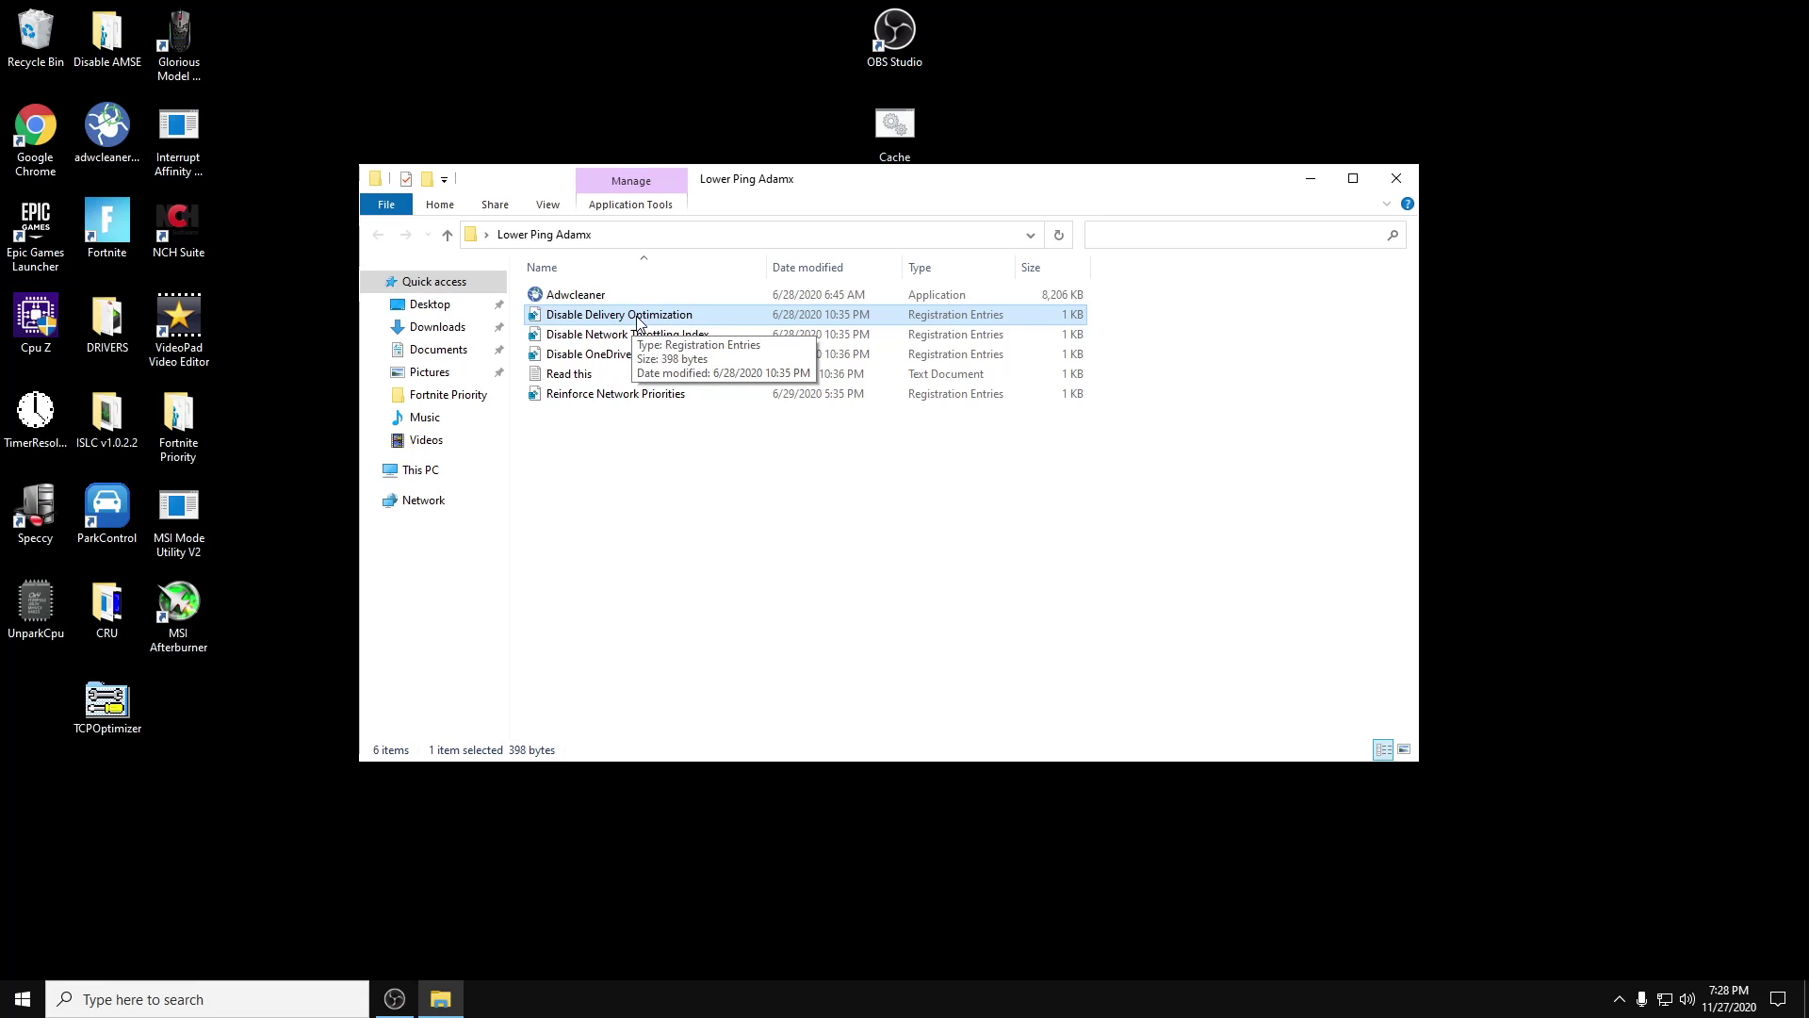
pyautogui.doubleClick(638, 322)
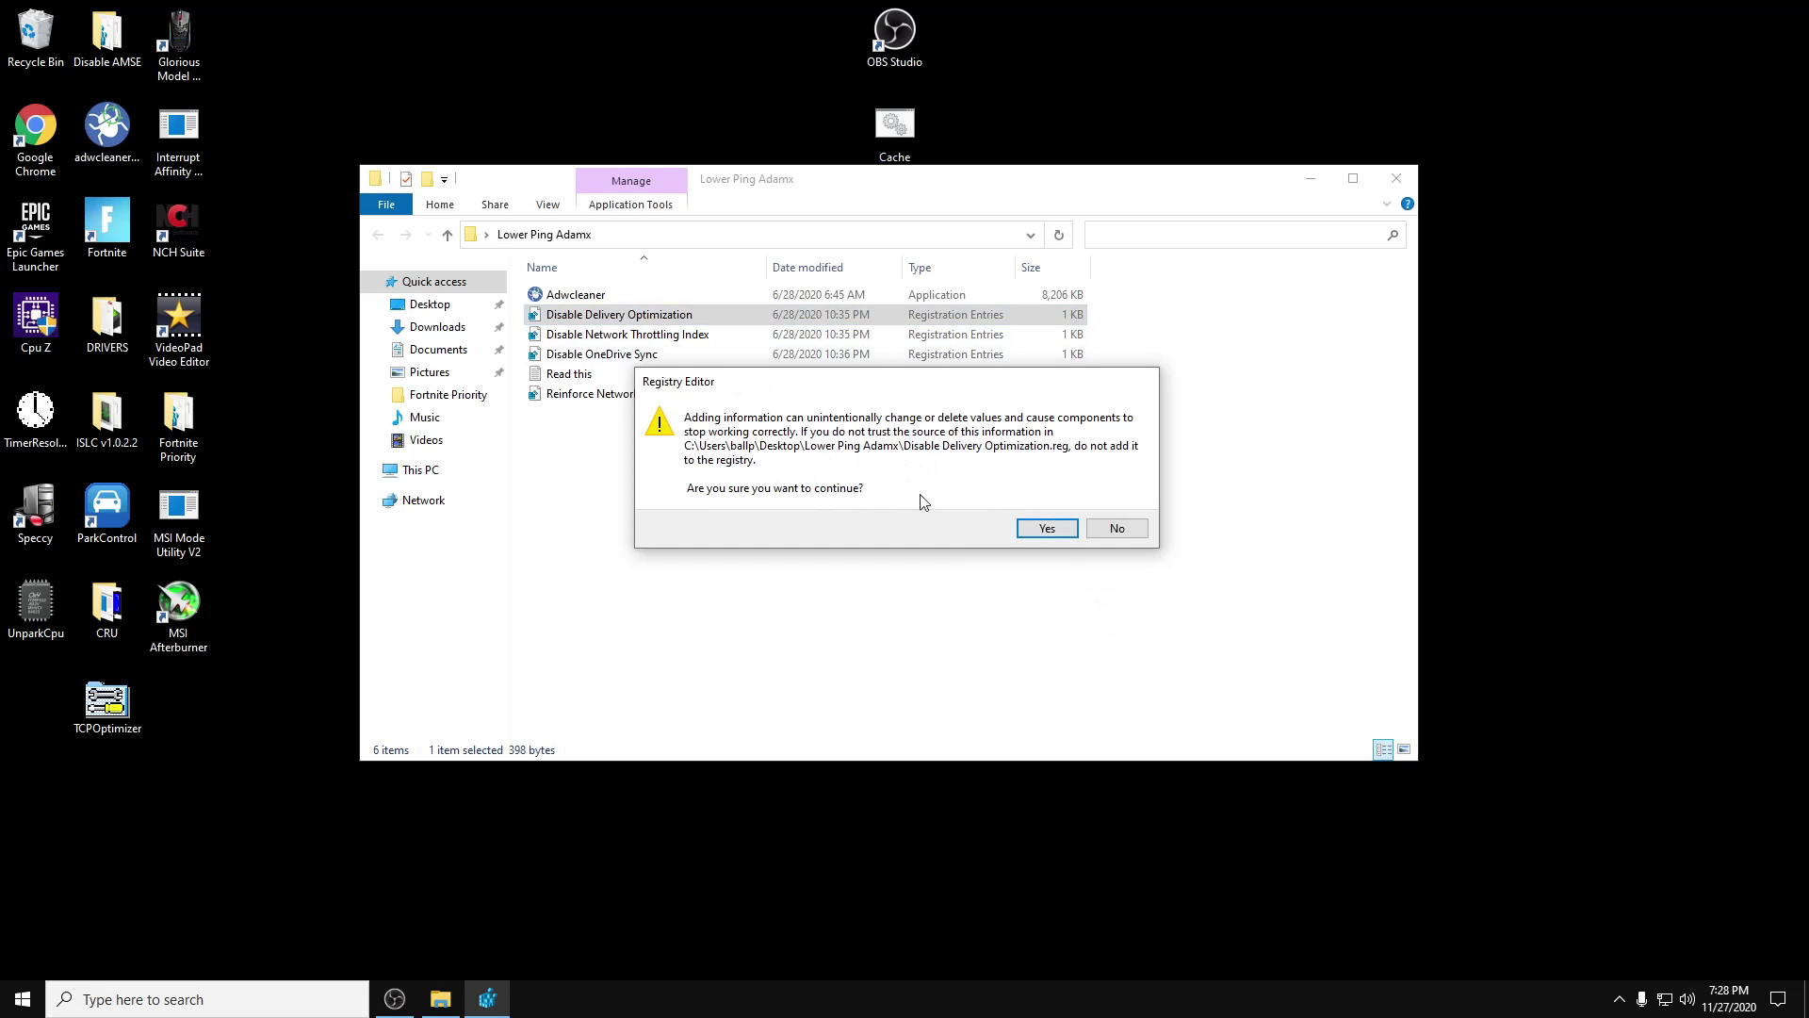
pyautogui.click(1144, 533)
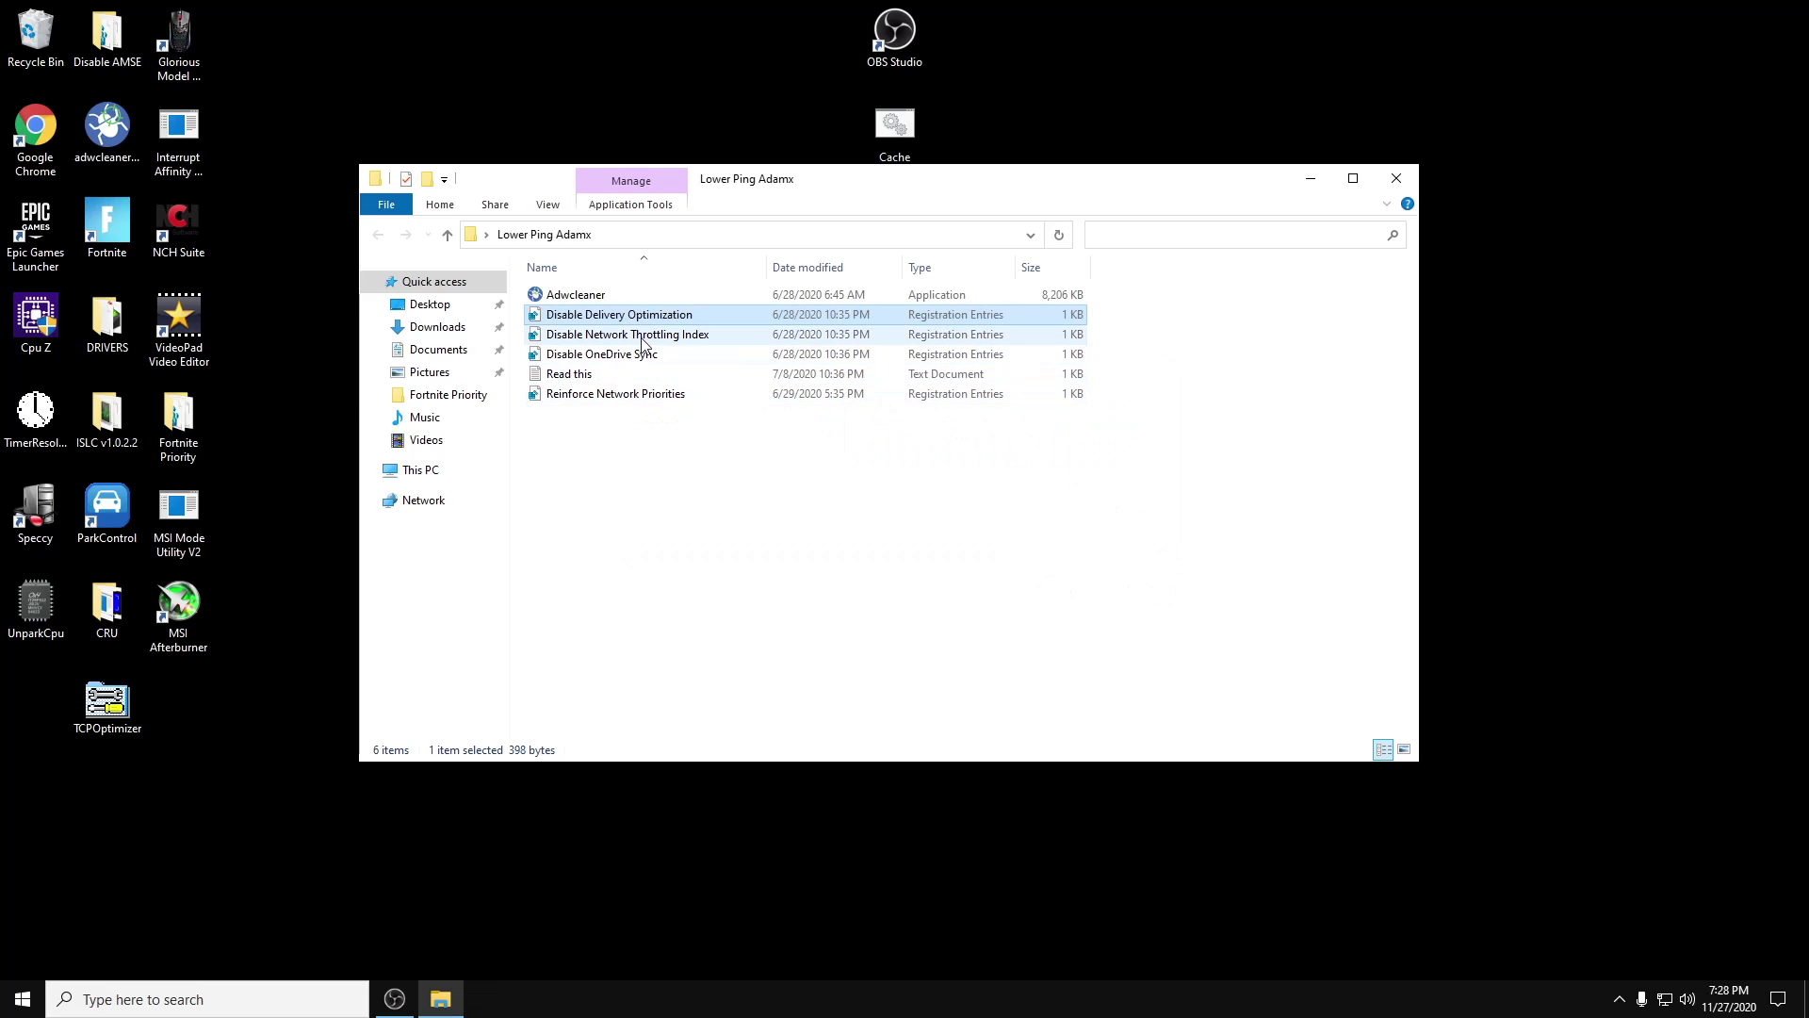
pyautogui.click(660, 336)
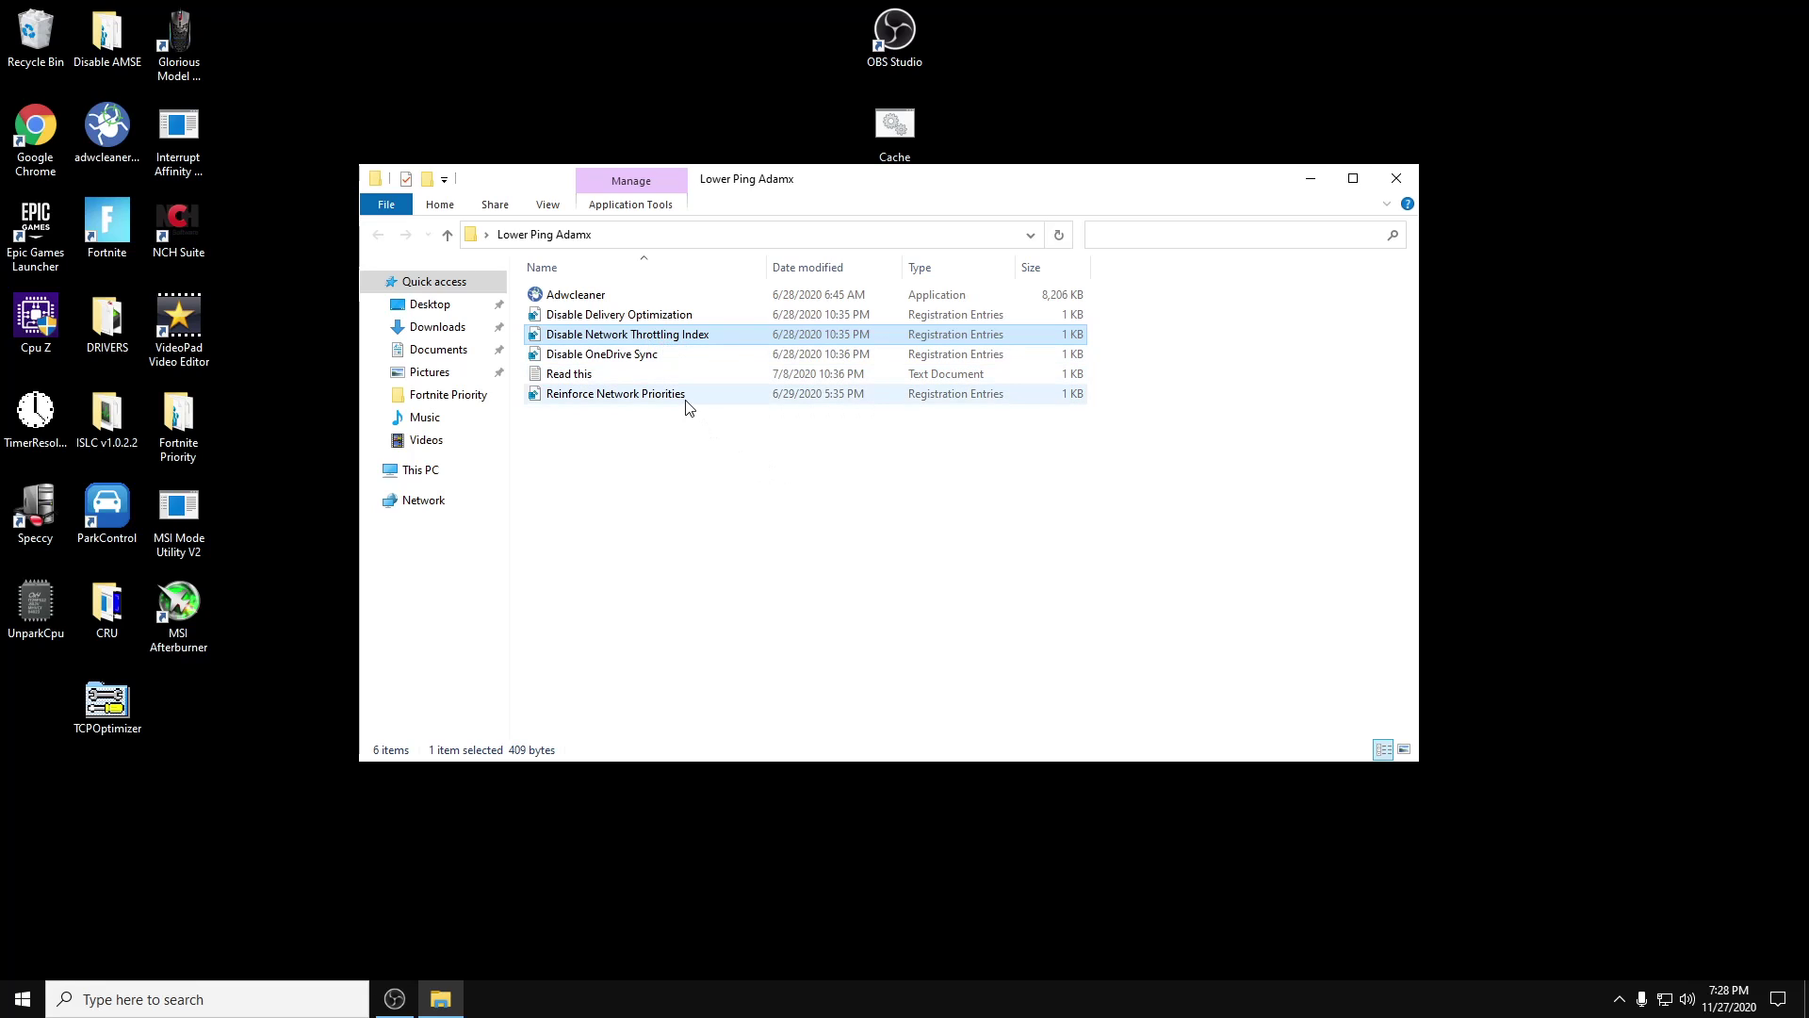
pyautogui.doubleClick(646, 339)
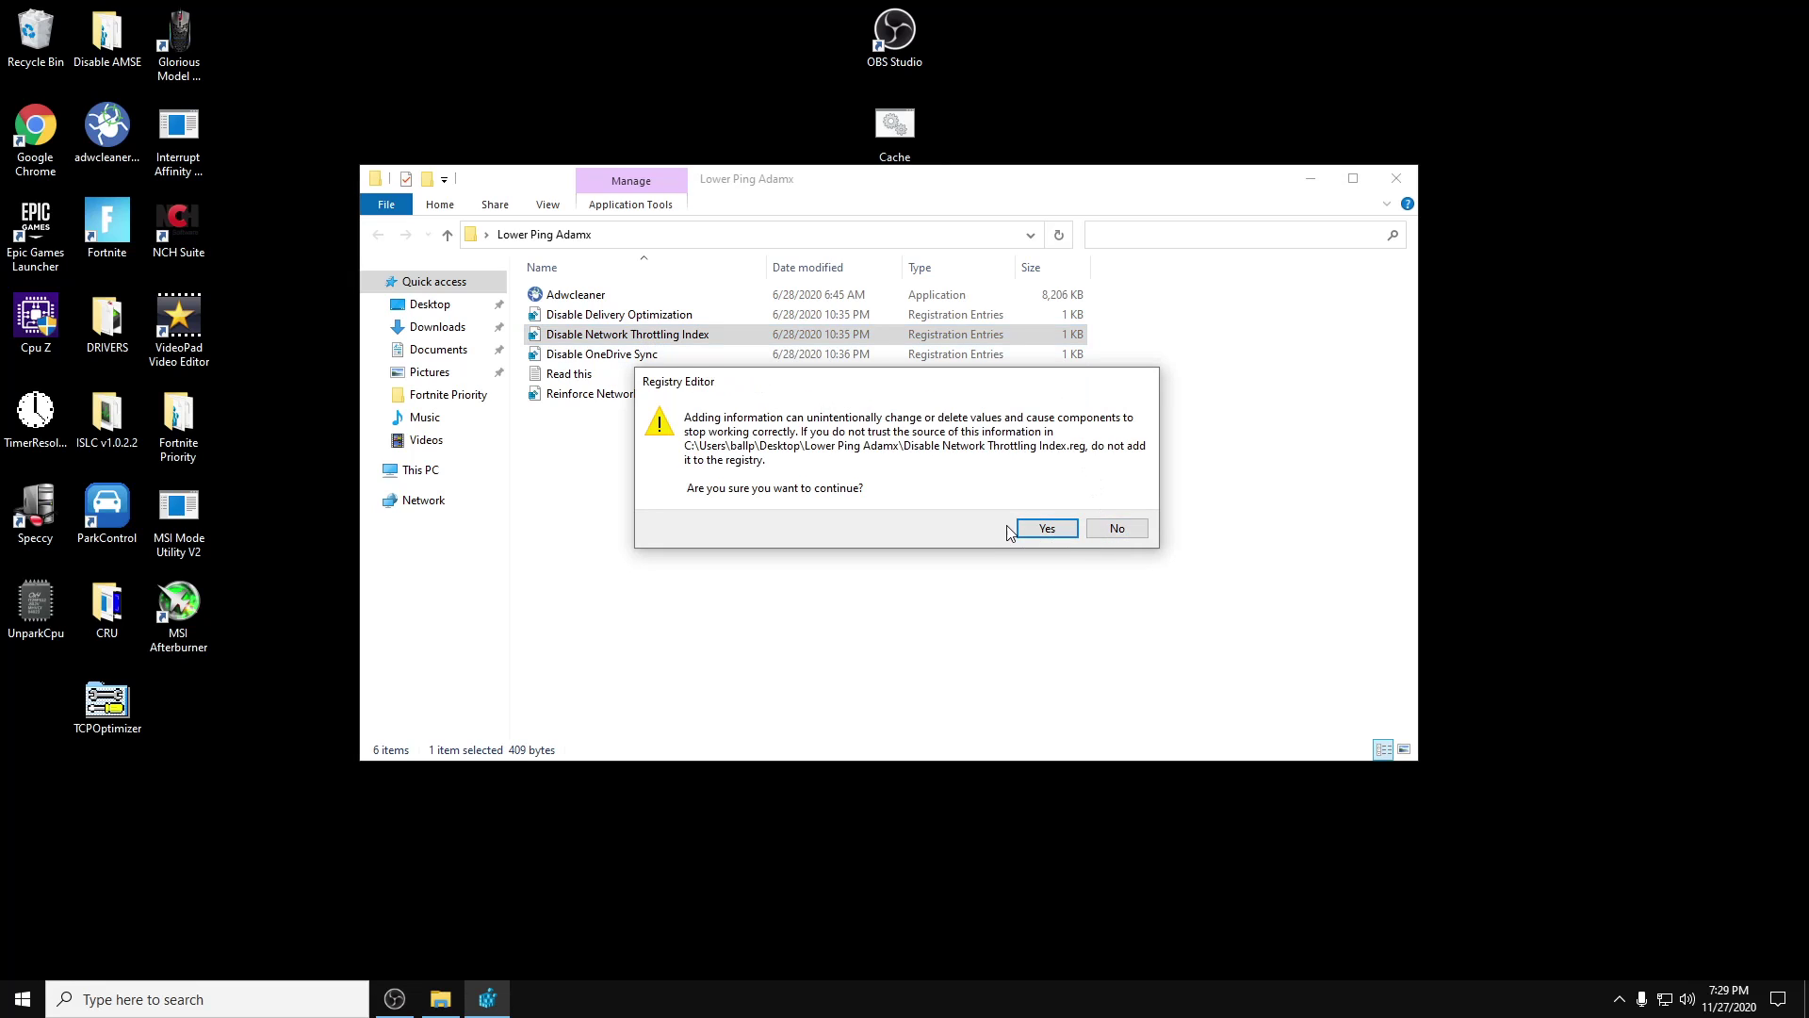
pyautogui.click(1139, 530)
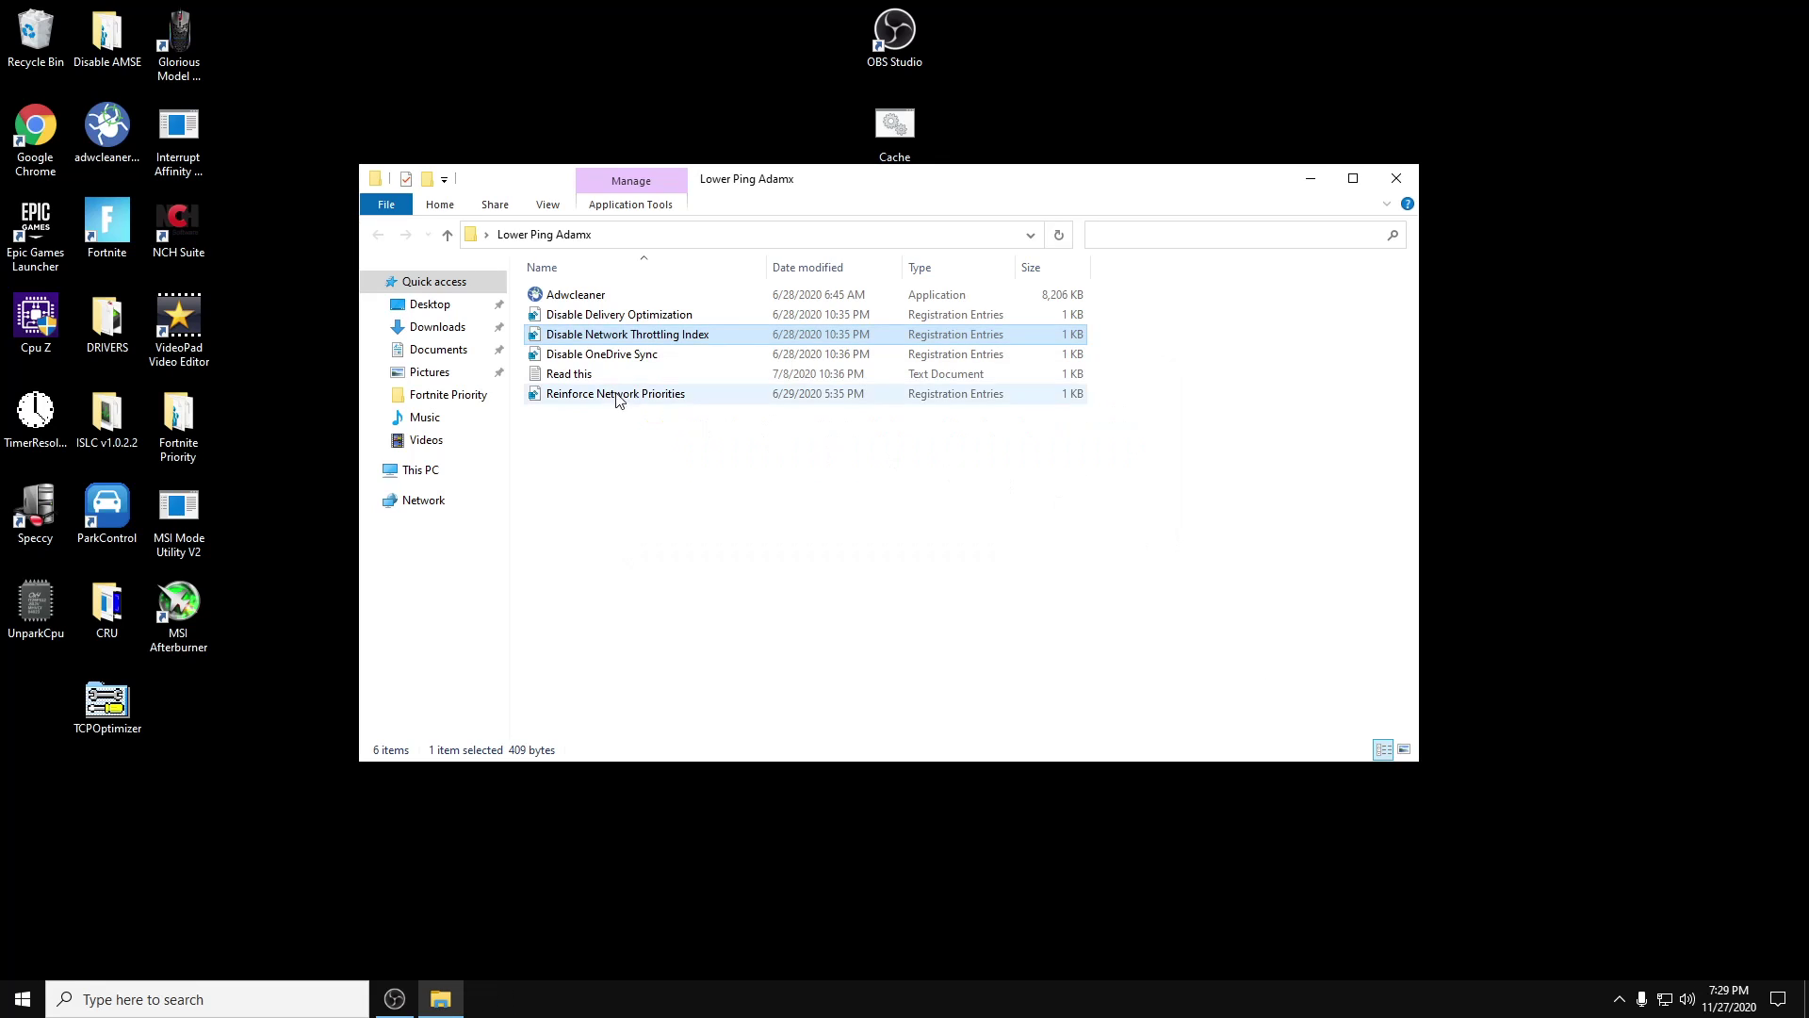
pyautogui.click(626, 356)
# Step: Cancel a first OneDrive Sync prompt, then add Reinforce Network Priorities.reg to the registry
pyautogui.doubleClick(626, 356)
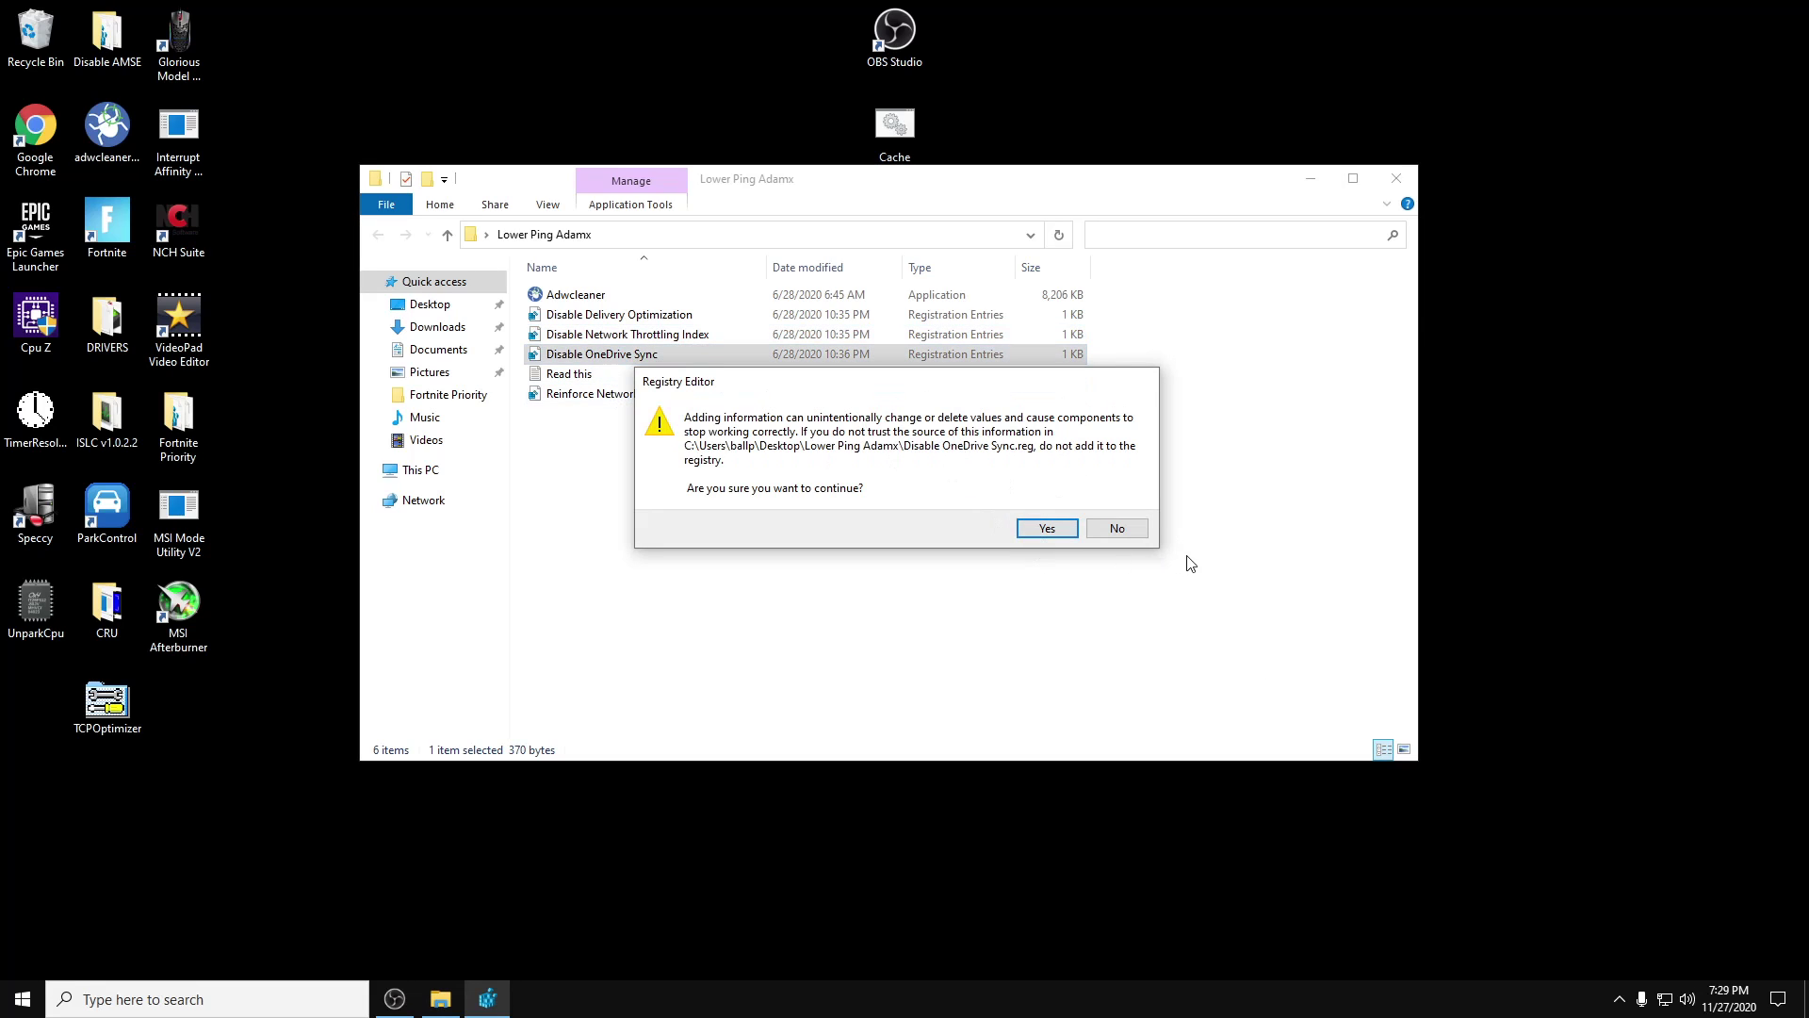
pyautogui.click(1137, 531)
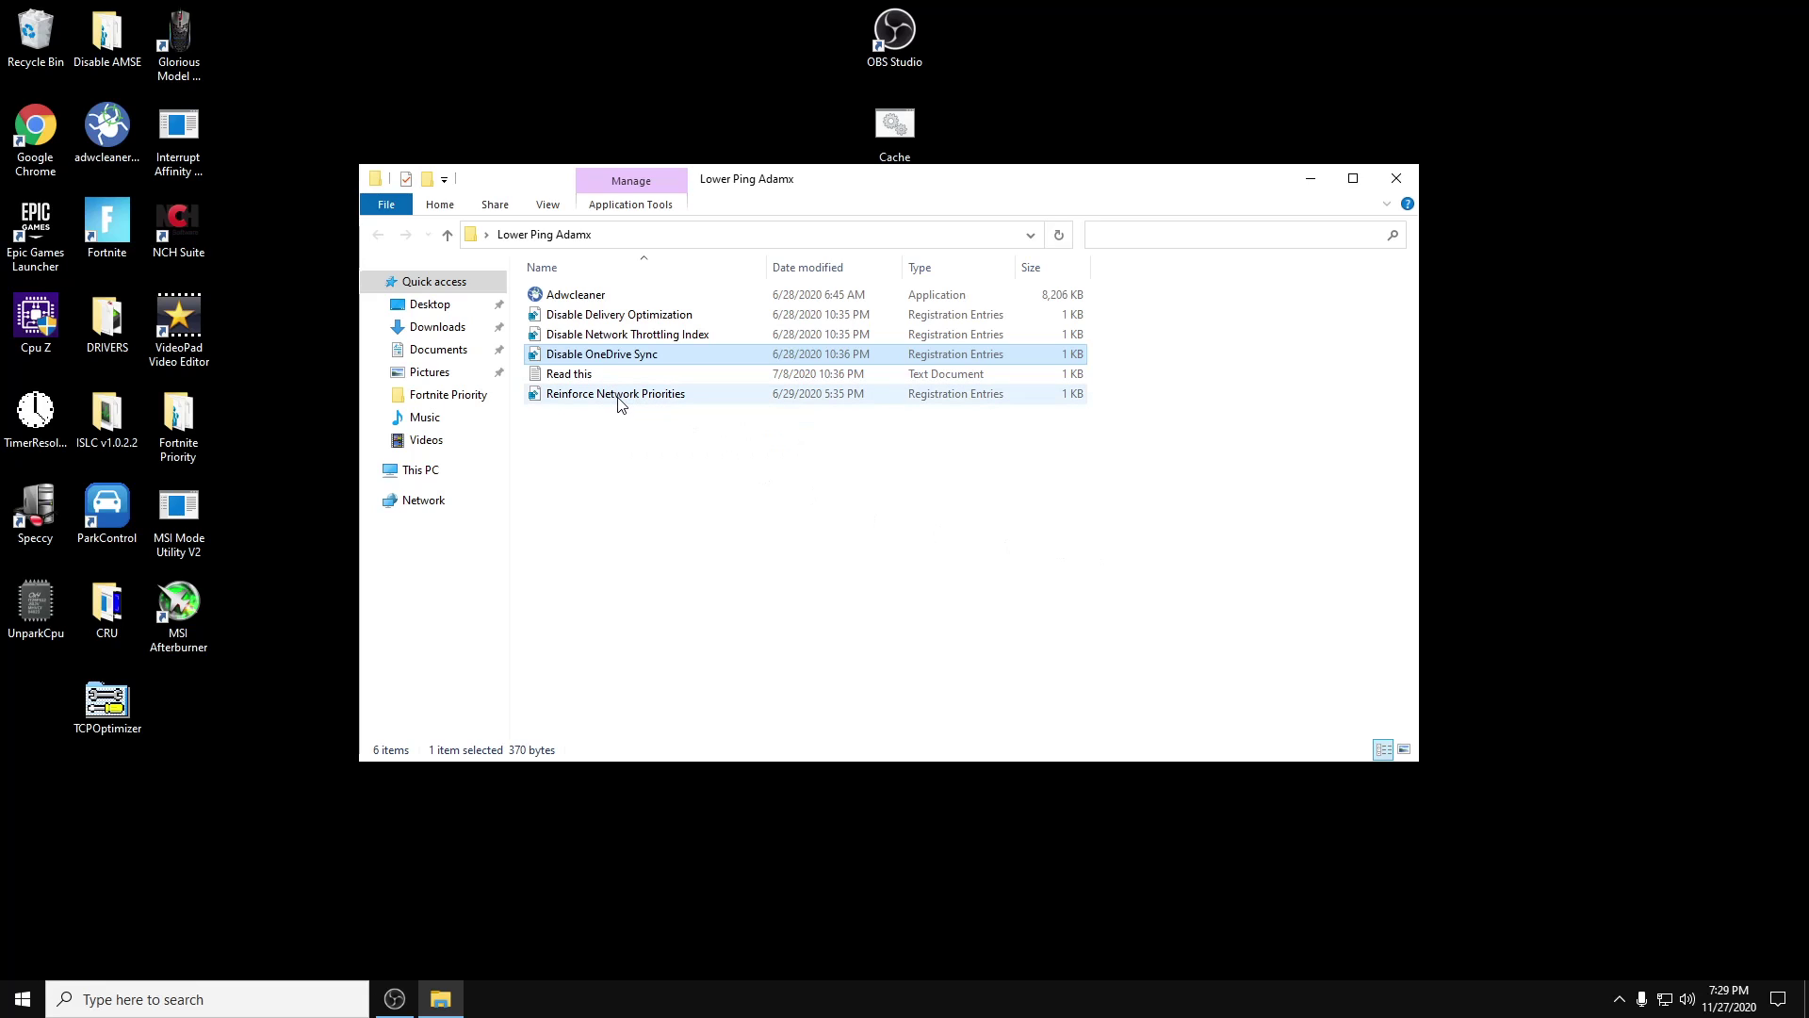
pyautogui.doubleClick(620, 400)
pyautogui.click(1034, 535)
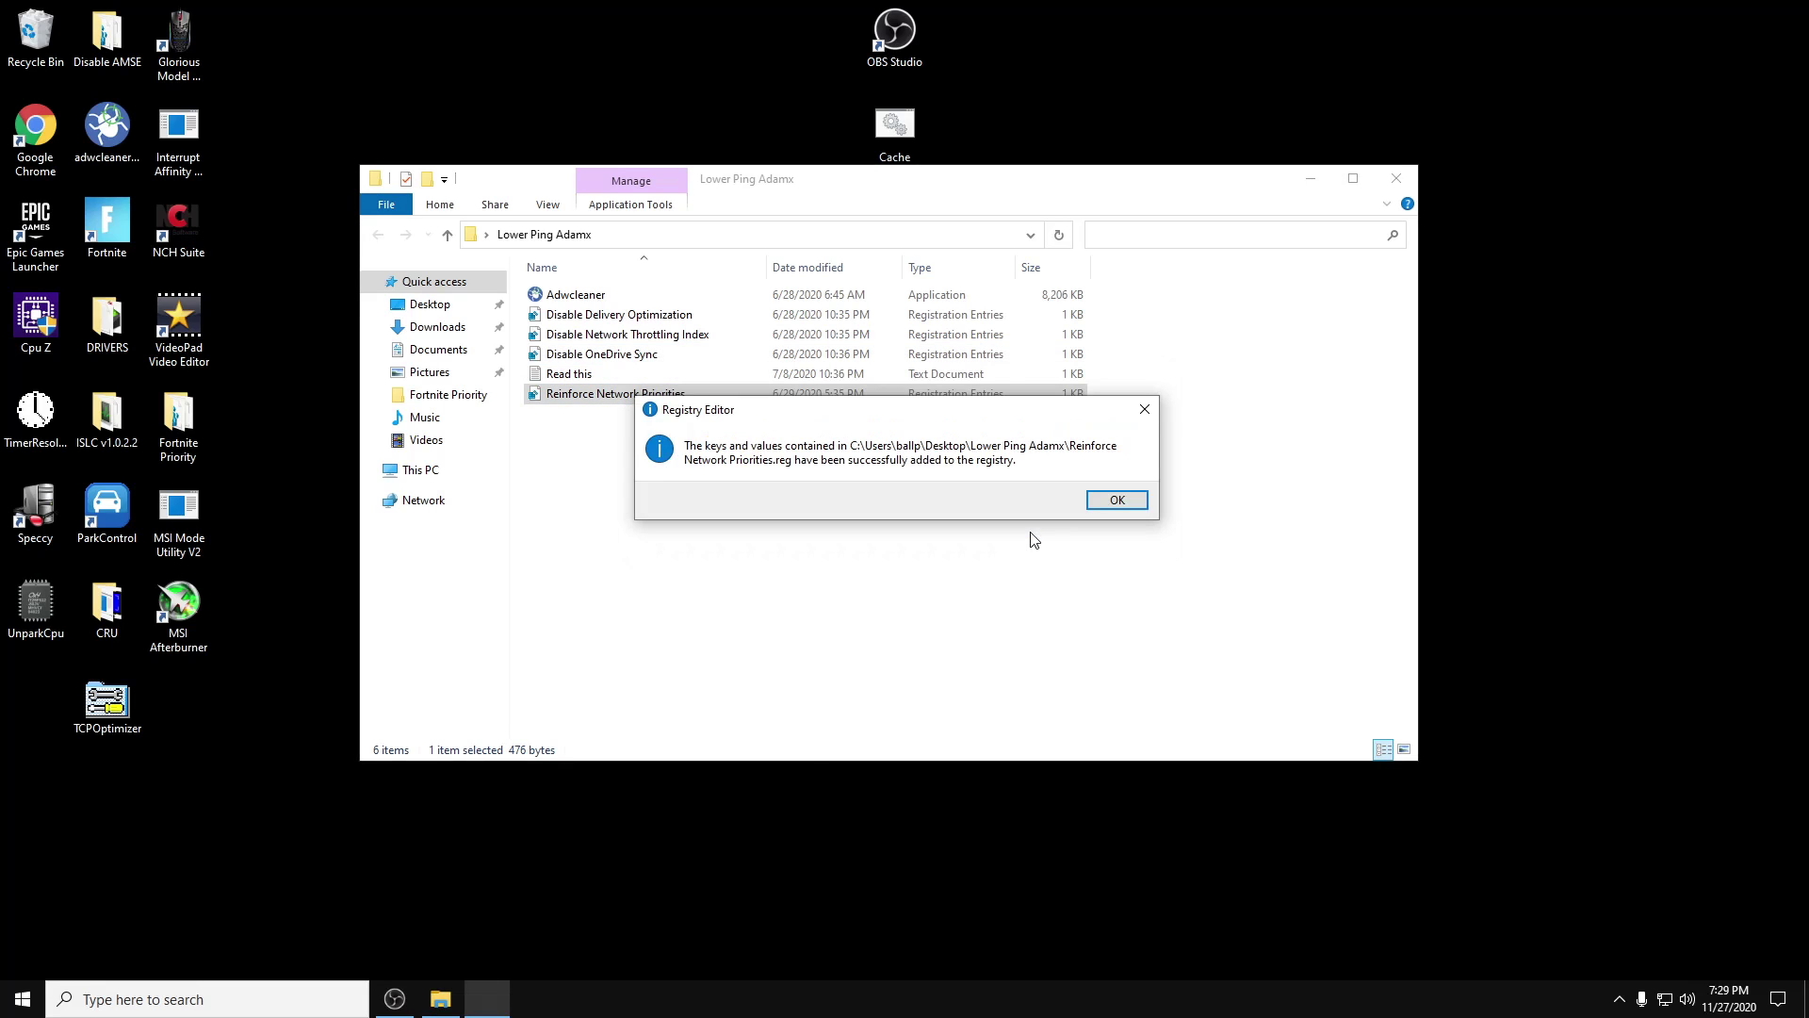
pyautogui.click(1123, 500)
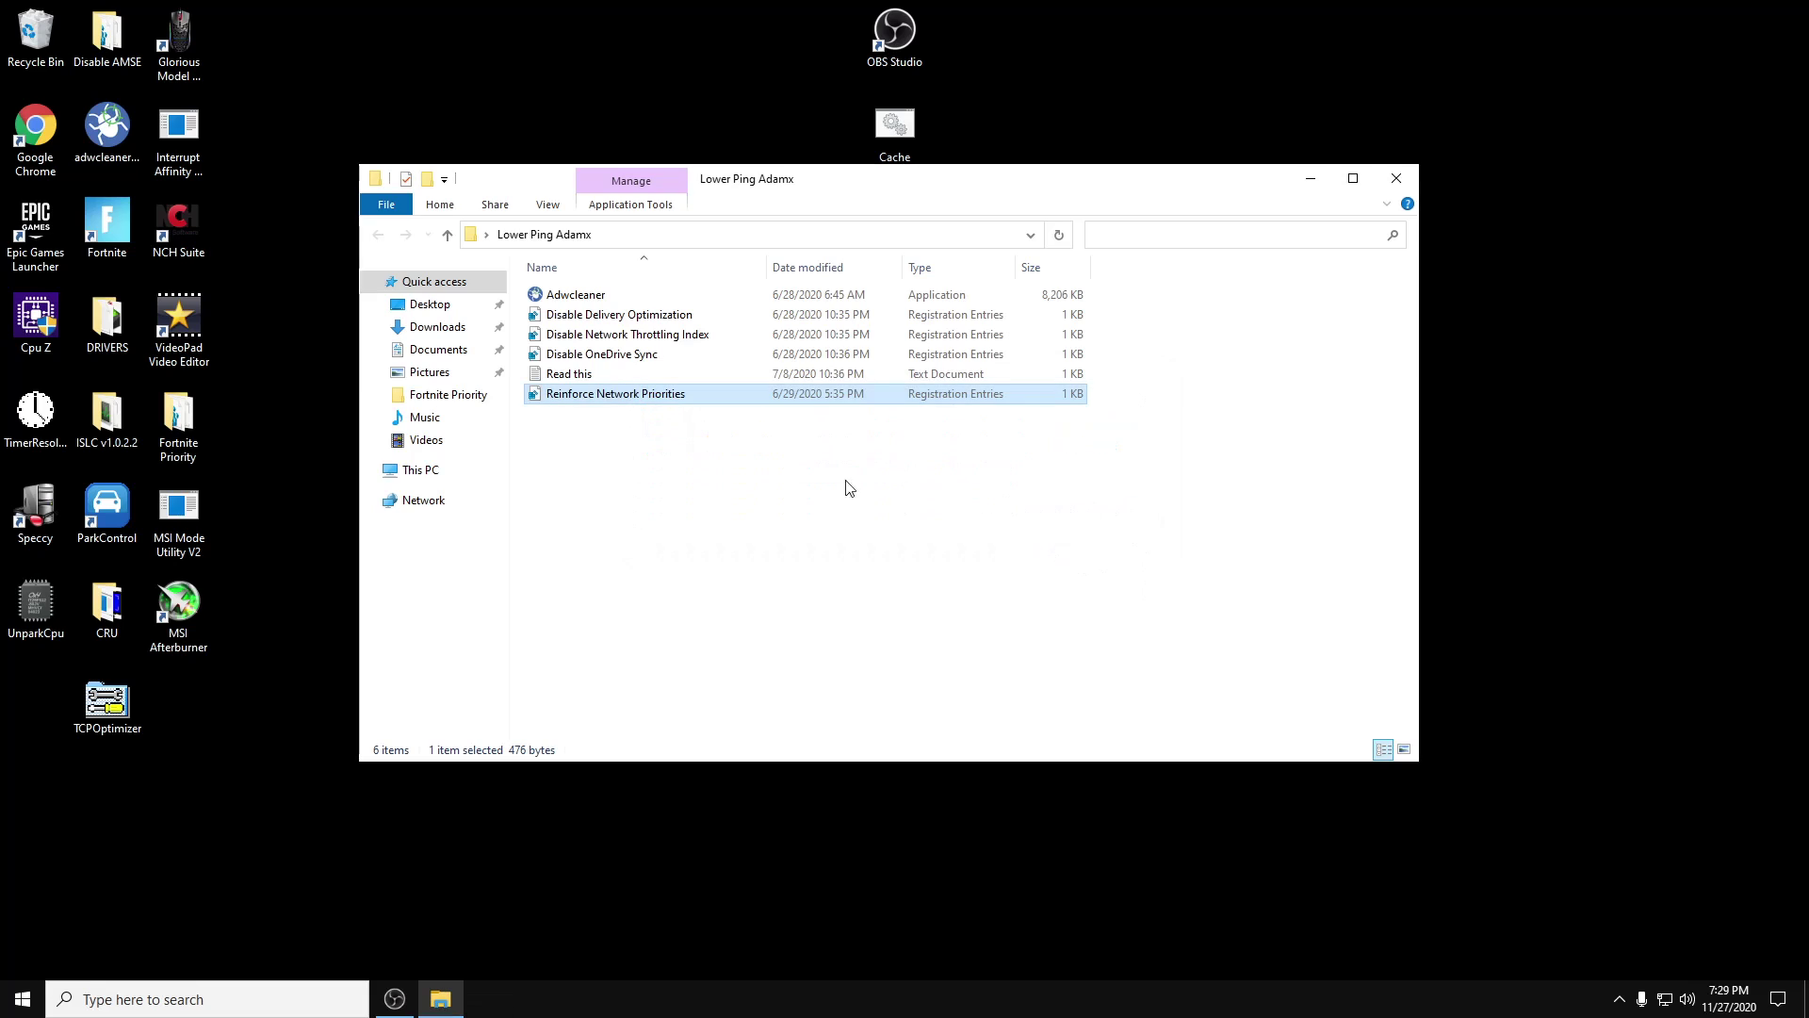
# Step: Add Disable OneDrive Sync.reg to the registry and dismiss the success message
pyautogui.doubleClick(613, 357)
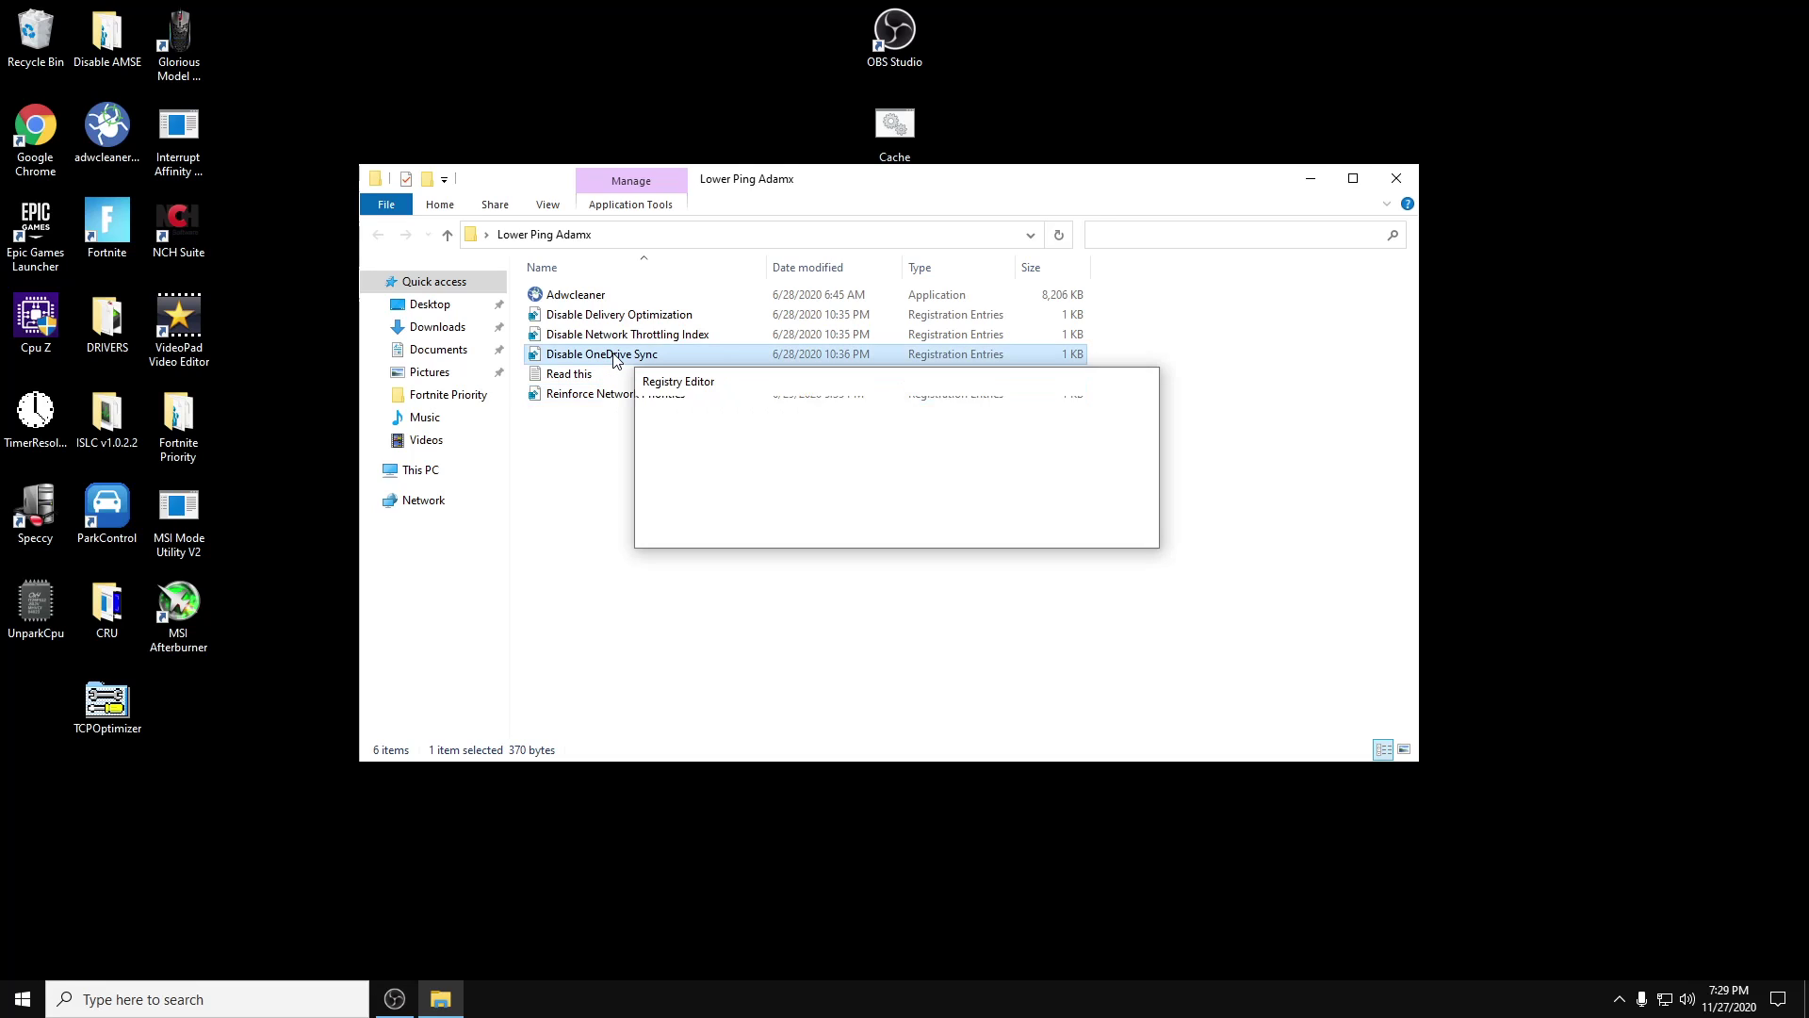
pyautogui.click(1049, 530)
pyautogui.click(1116, 501)
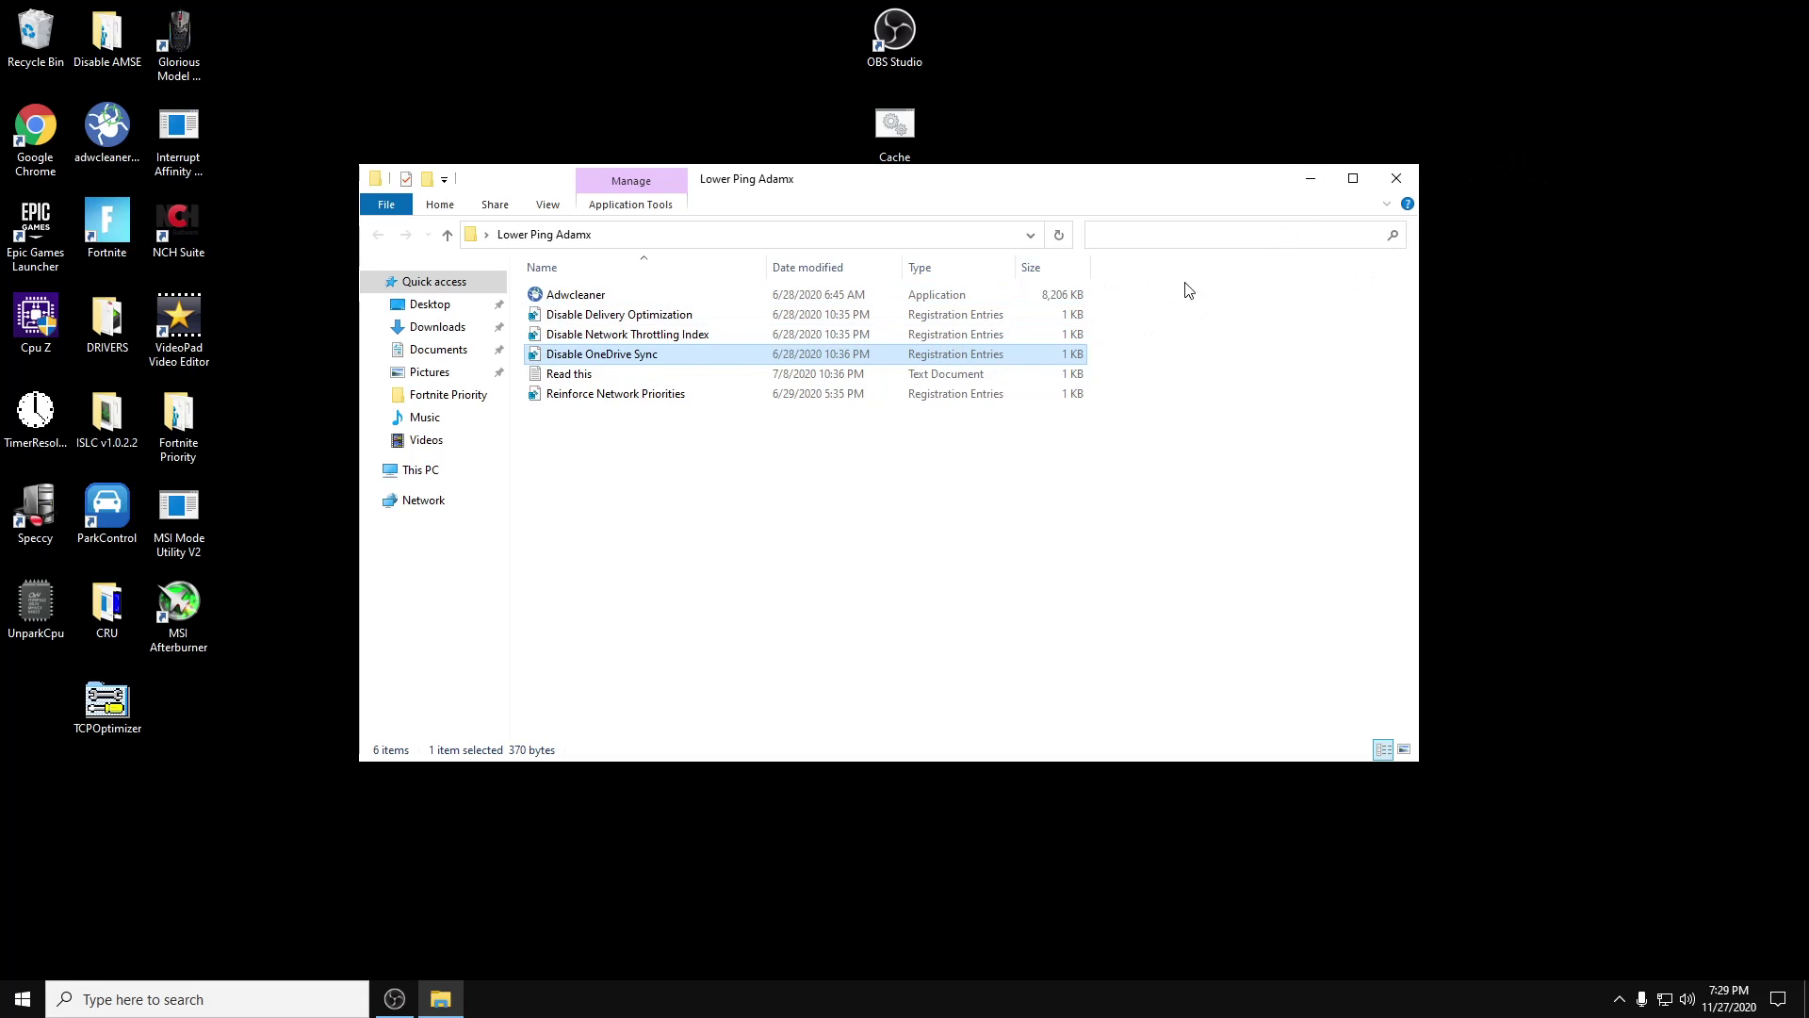
# Step: Close the Lower Ping Adamx folder window and refresh the desktop
pyautogui.click(1396, 179)
pyautogui.rightClick(647, 330)
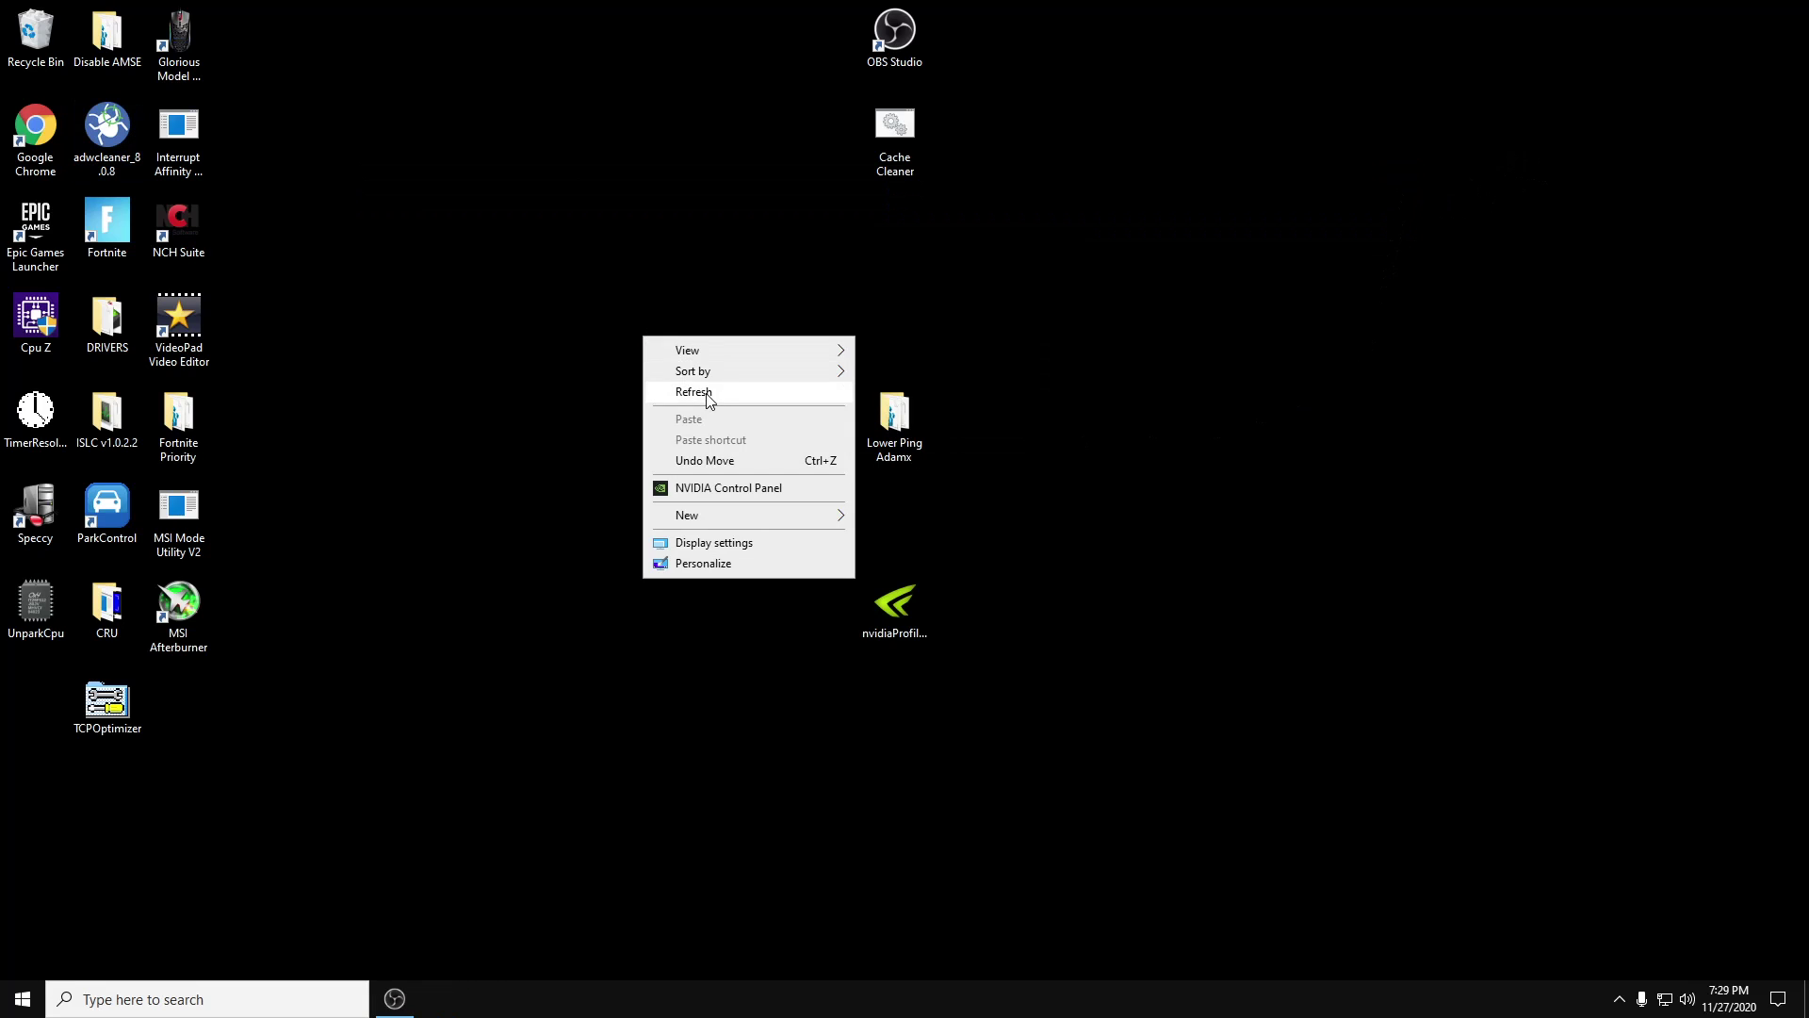
pyautogui.click(705, 392)
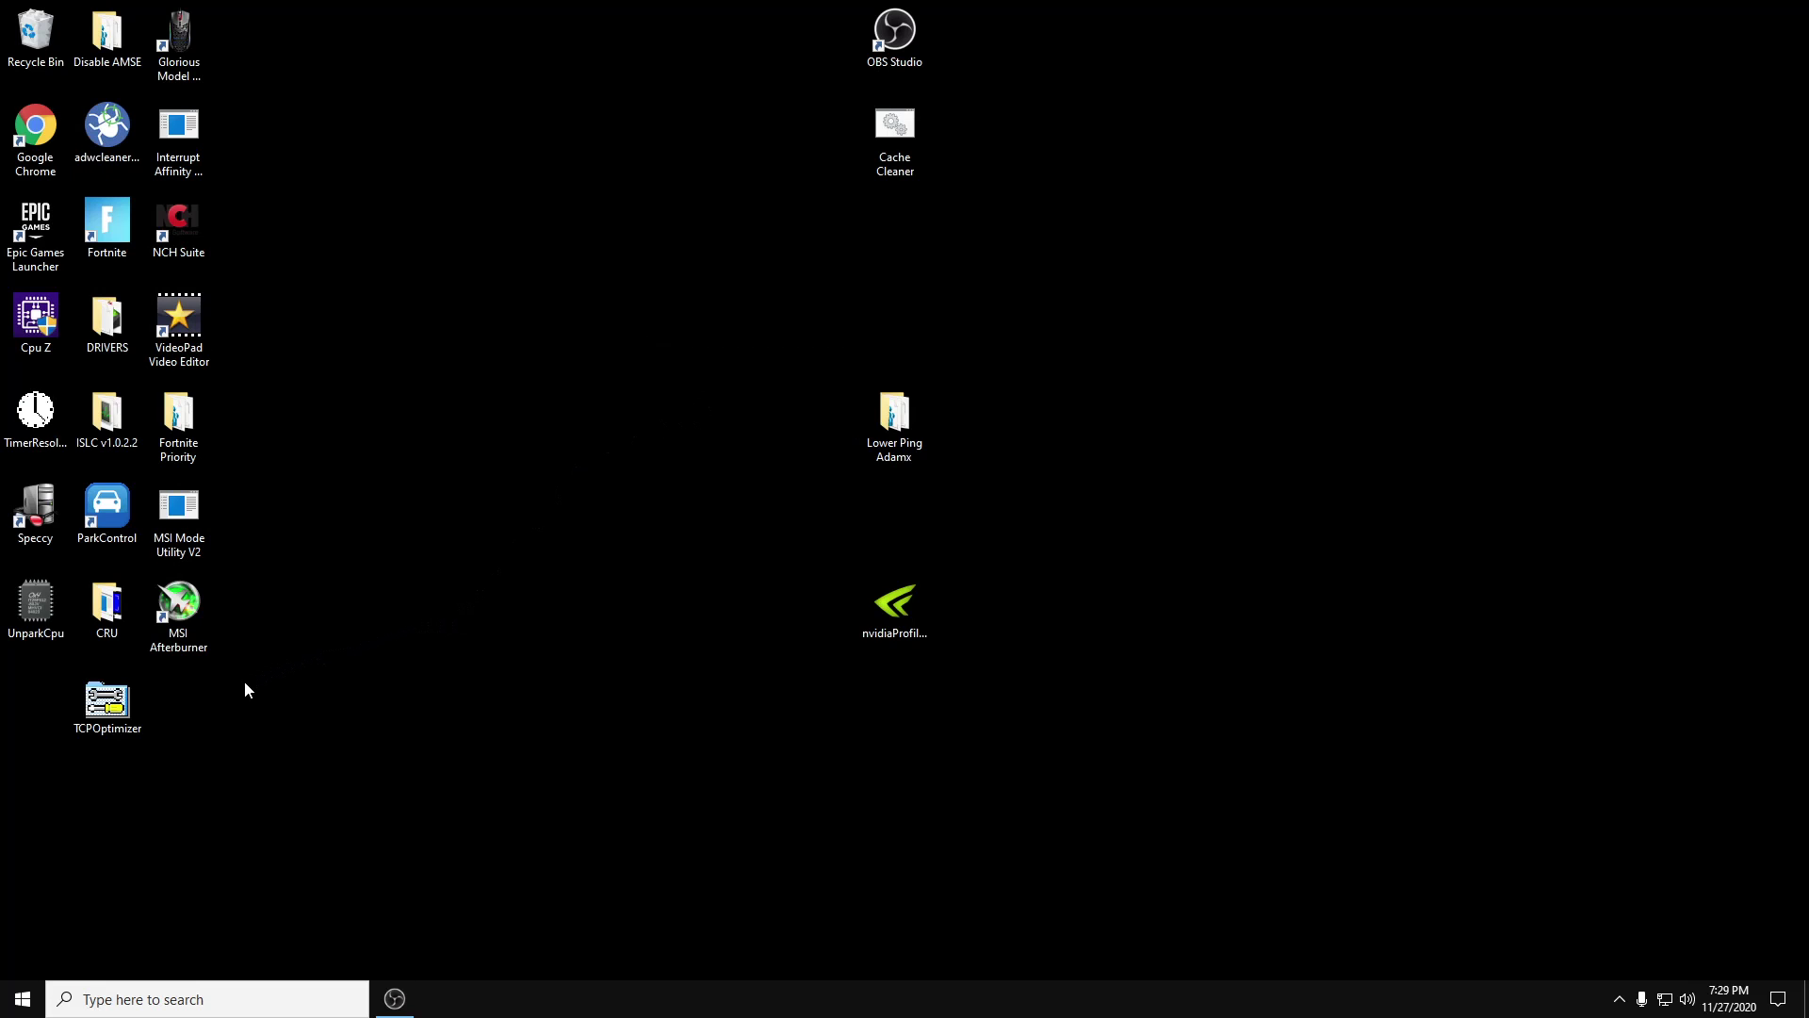
# Step: Move the TCPOptimizer icon to mid-desktop and run it as administrator
pyautogui.moveTo(107, 702); pyautogui.dragTo(752, 419)
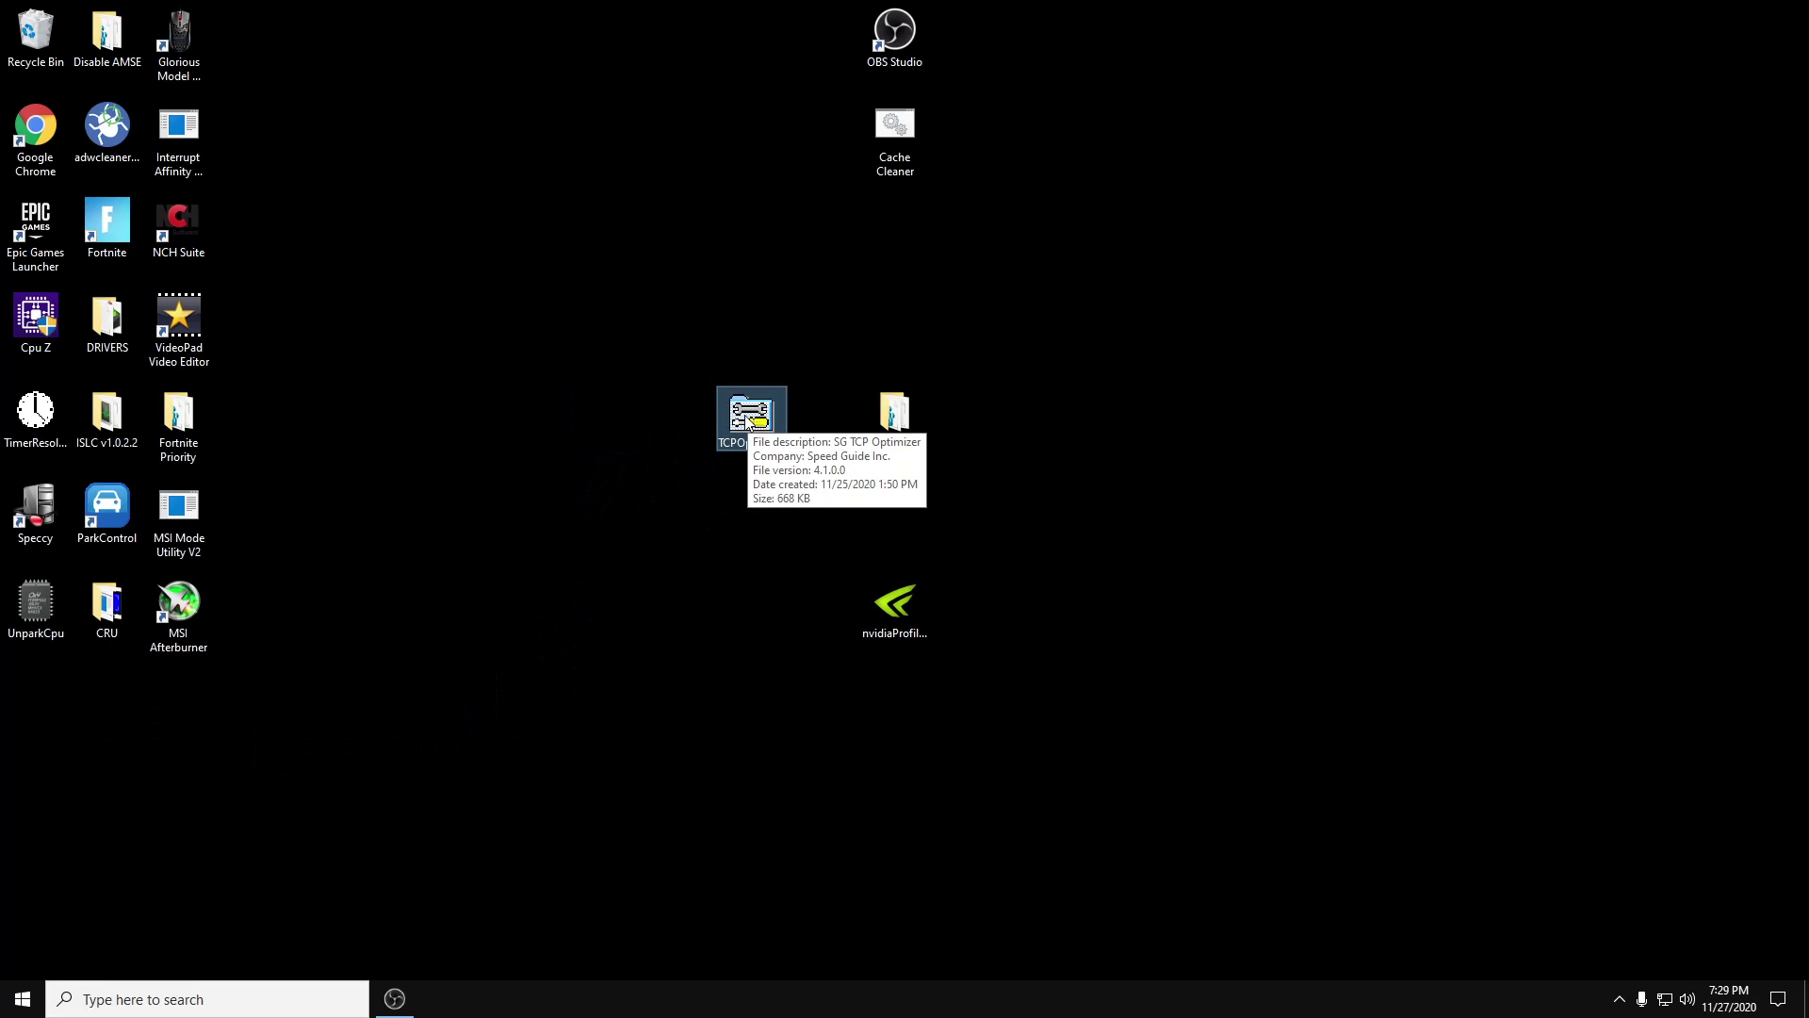
pyautogui.rightClick(747, 417)
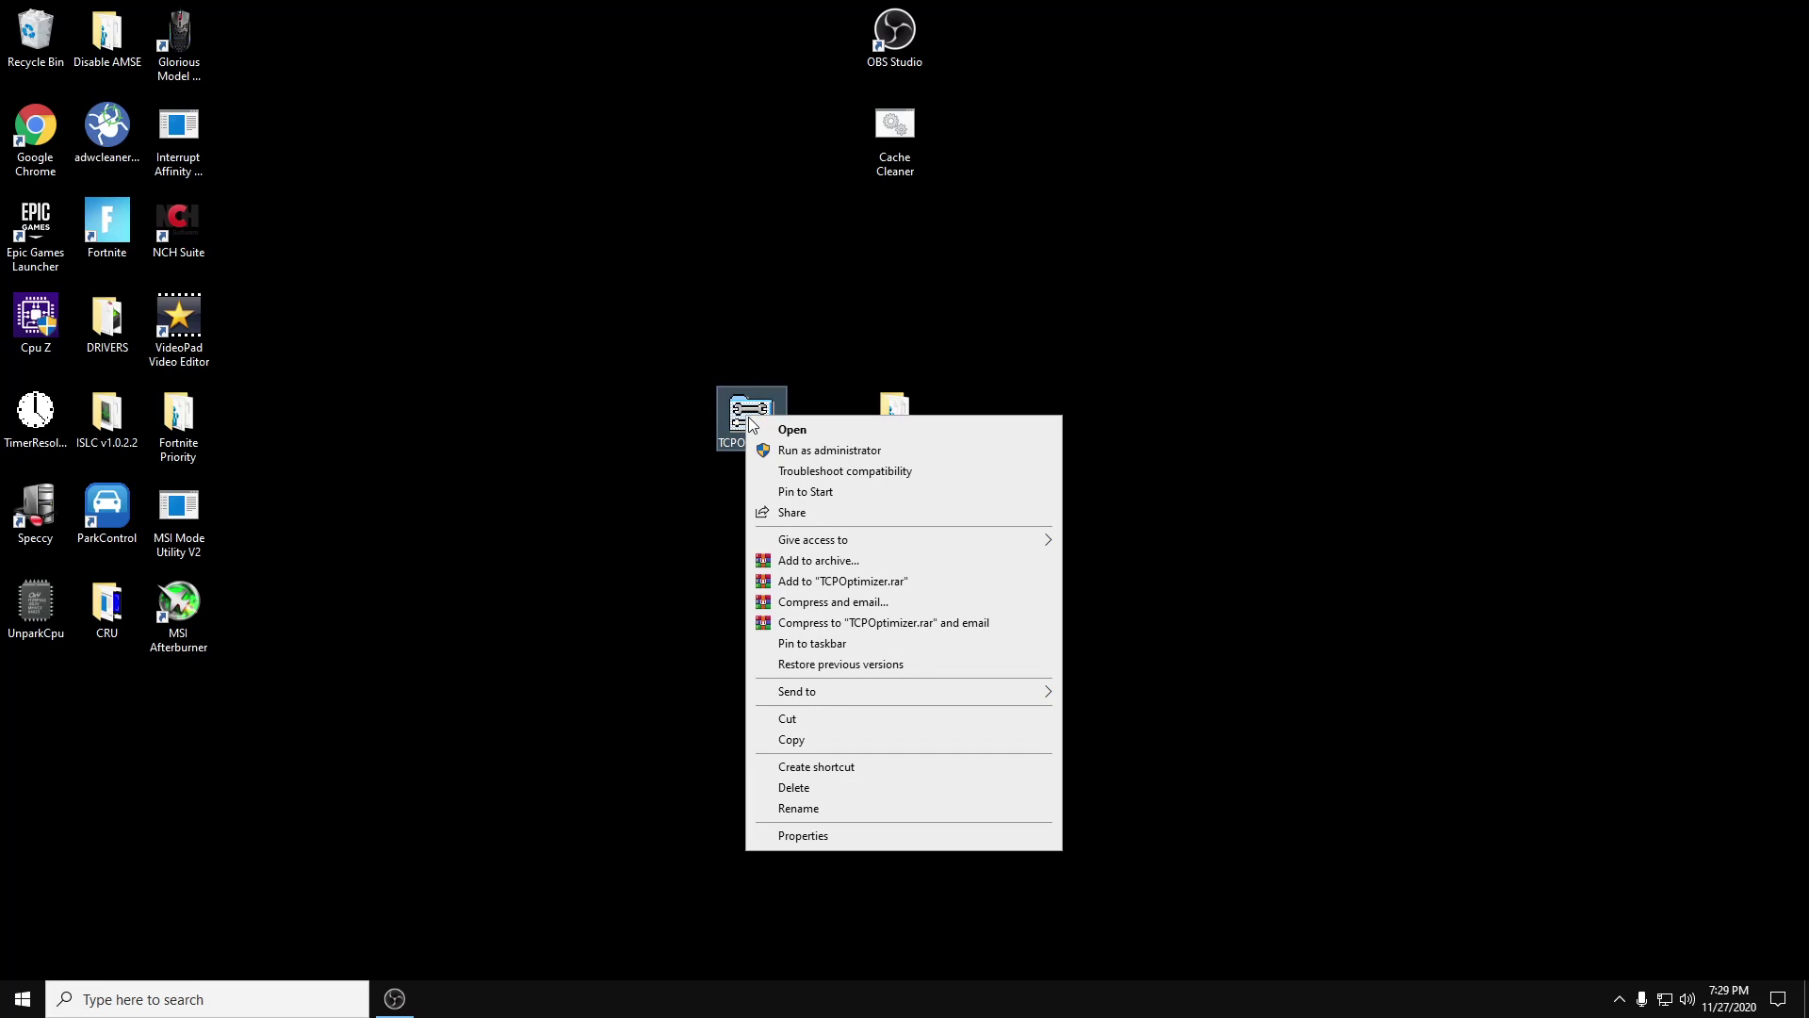
pyautogui.click(821, 450)
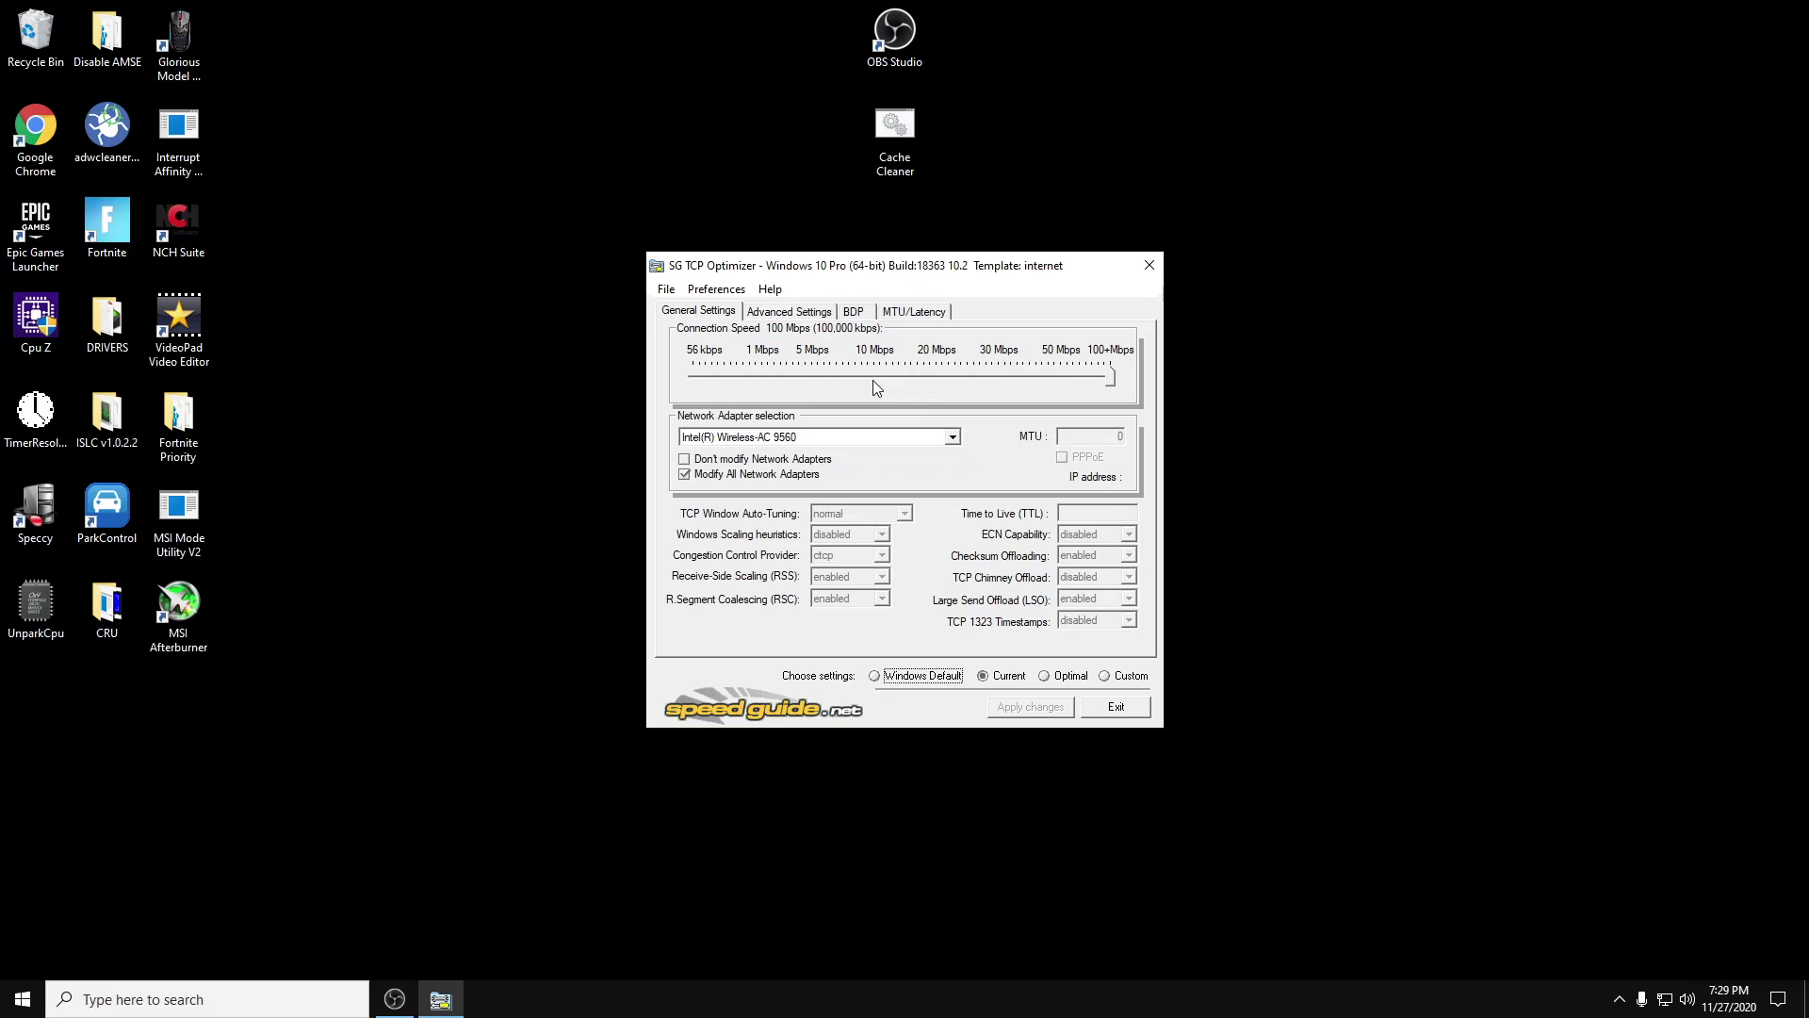
# Step: Target the Intel(R) Ethernet Connection (7) I219-V at 100 Mbps with ctcp congestion control
pyautogui.moveTo(1116, 380); pyautogui.dragTo(1130, 388)
pyautogui.click(806, 440)
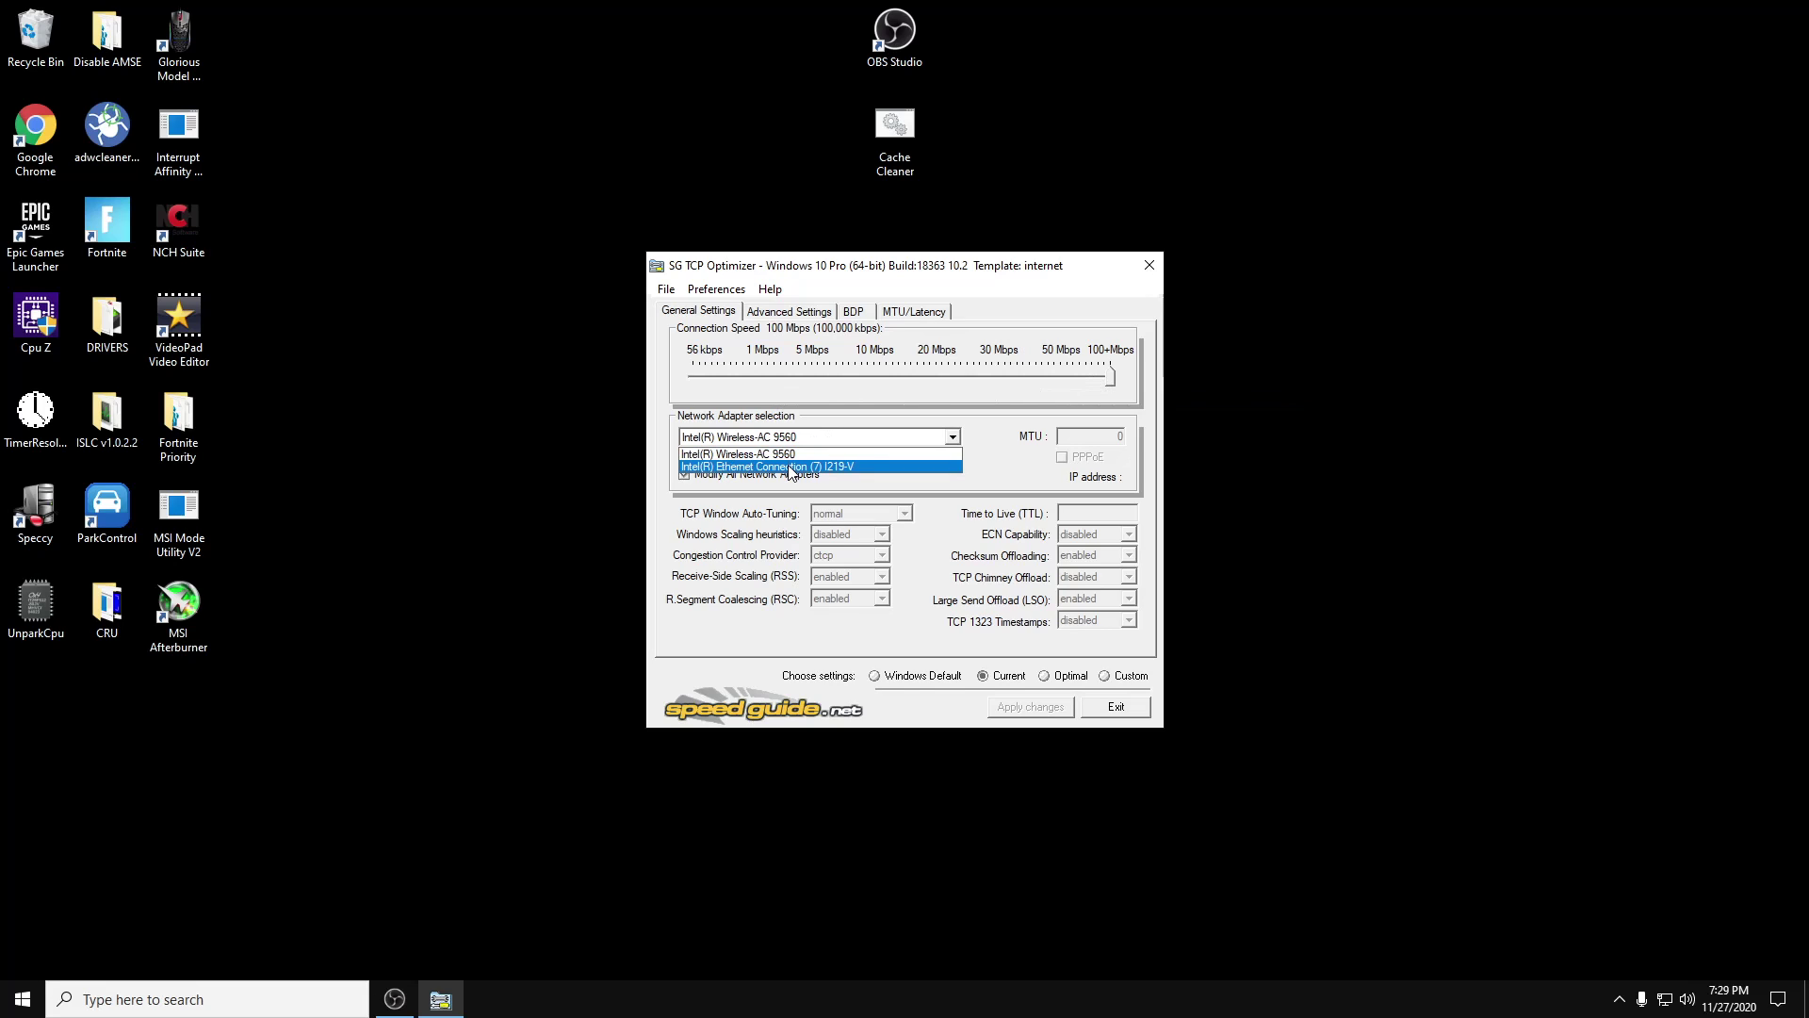
pyautogui.click(797, 468)
pyautogui.click(807, 435)
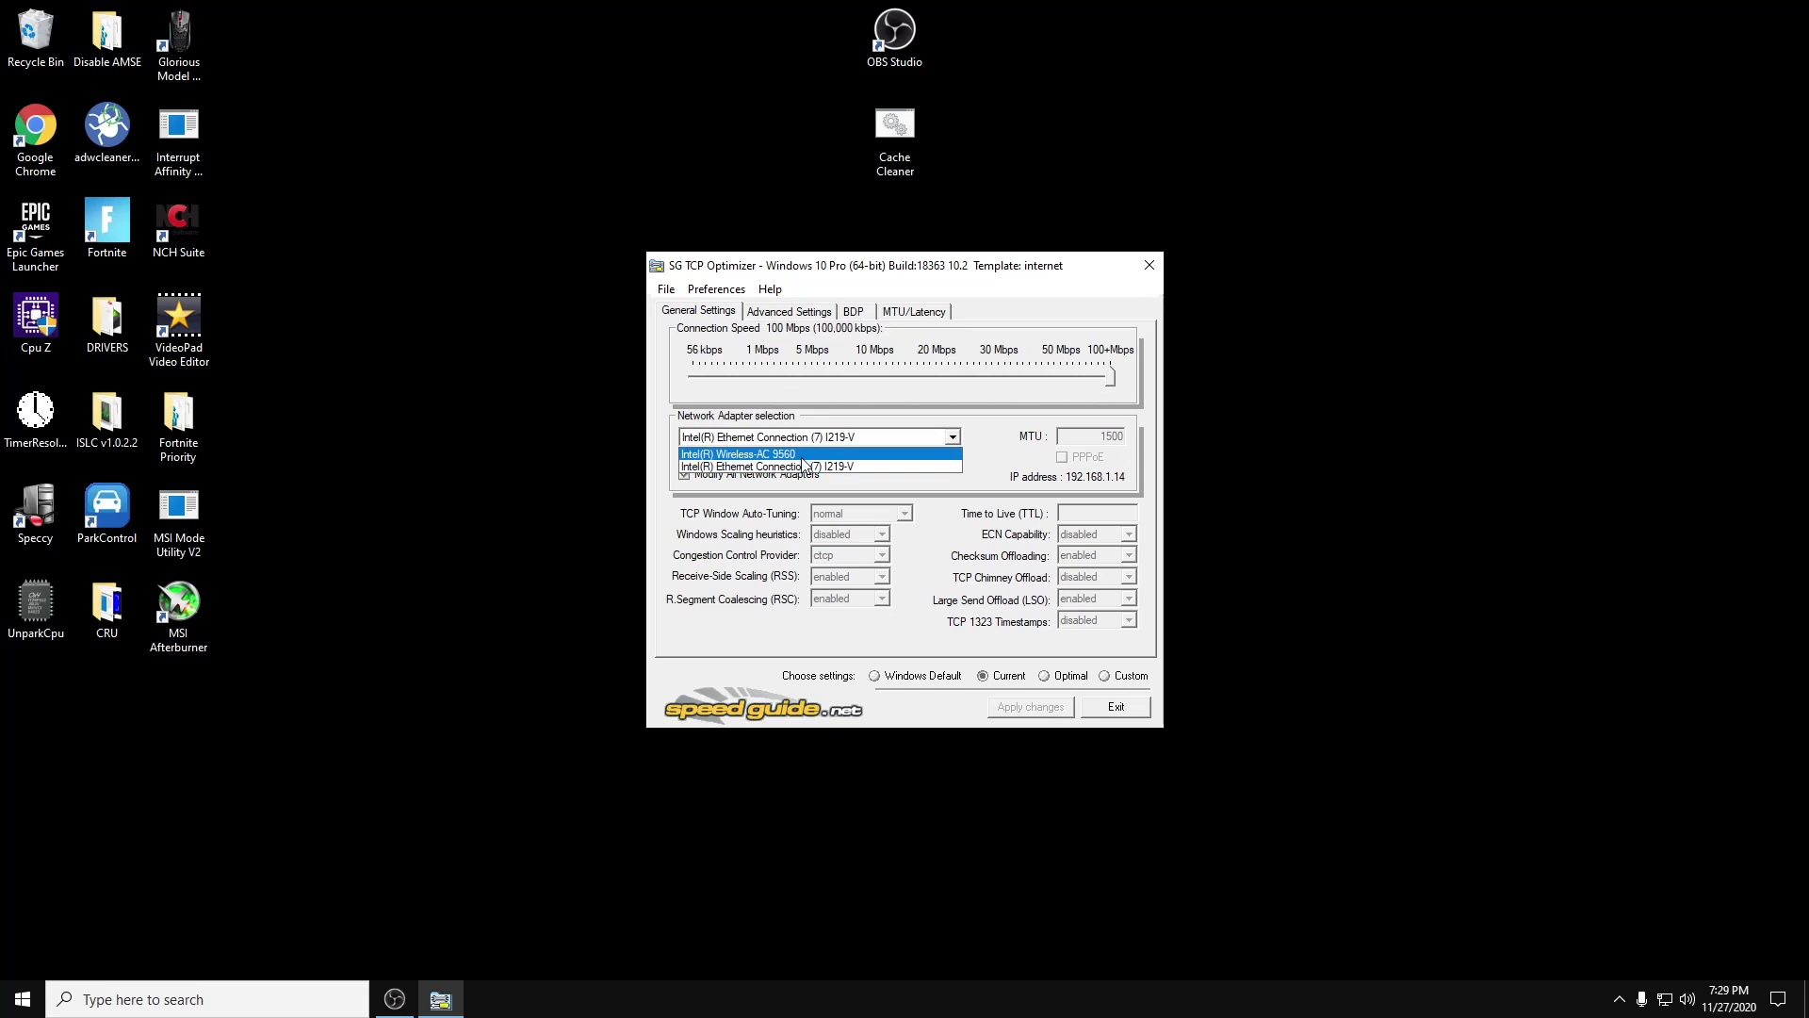
pyautogui.click(911, 468)
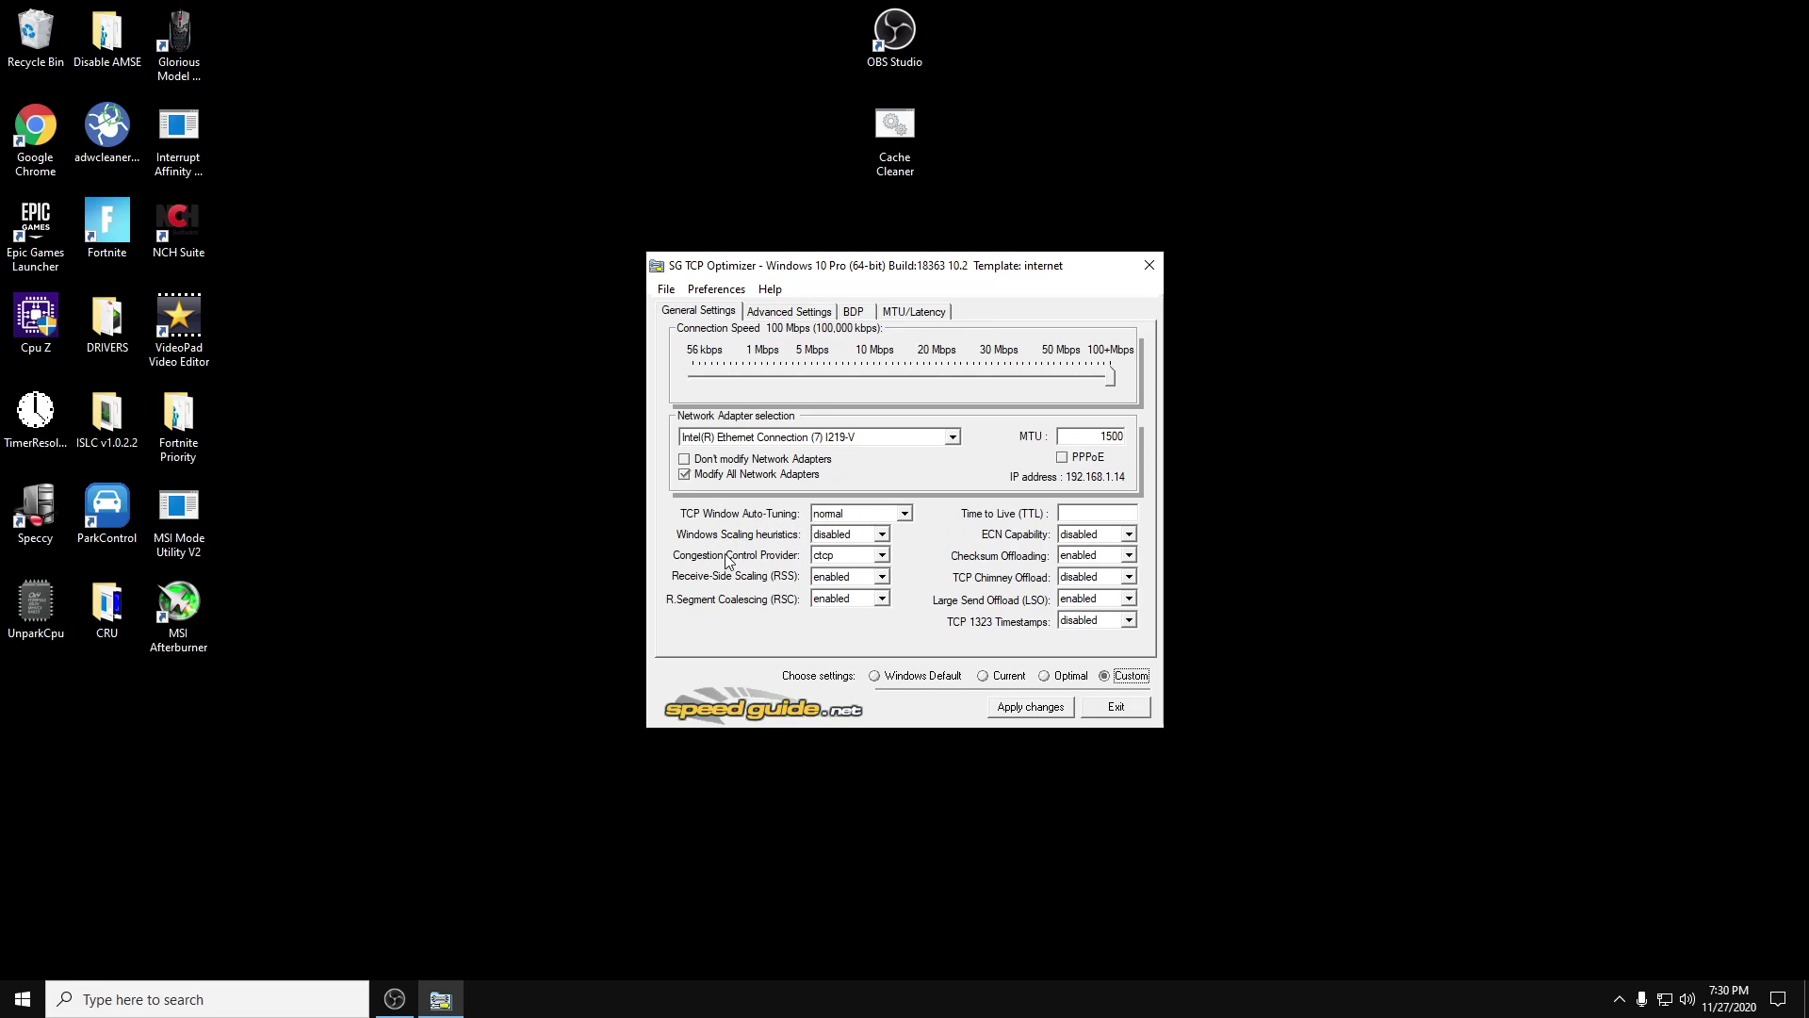
pyautogui.click(845, 566)
pyautogui.click(839, 594)
pyautogui.click(806, 313)
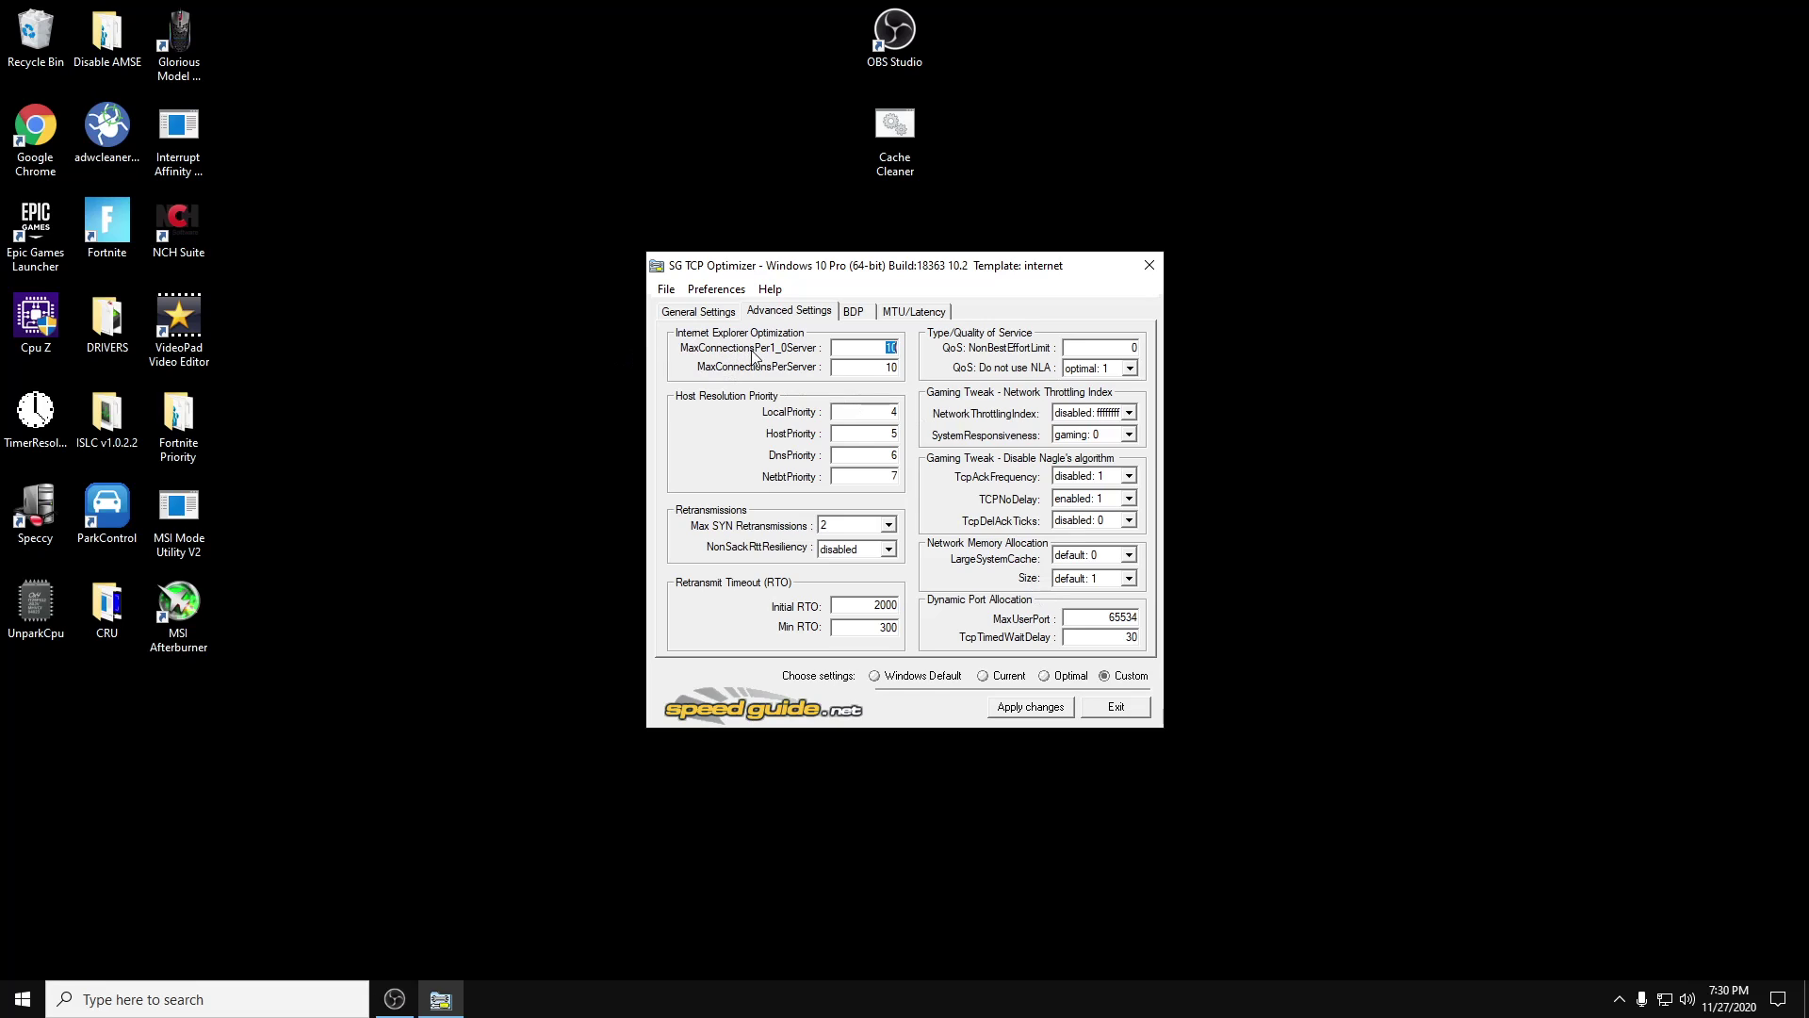
# Step: Set Advanced Settings QoS 'Do not use NLA' to optimal: 1, then return to General Settings
pyautogui.click(883, 434)
pyautogui.click(1112, 369)
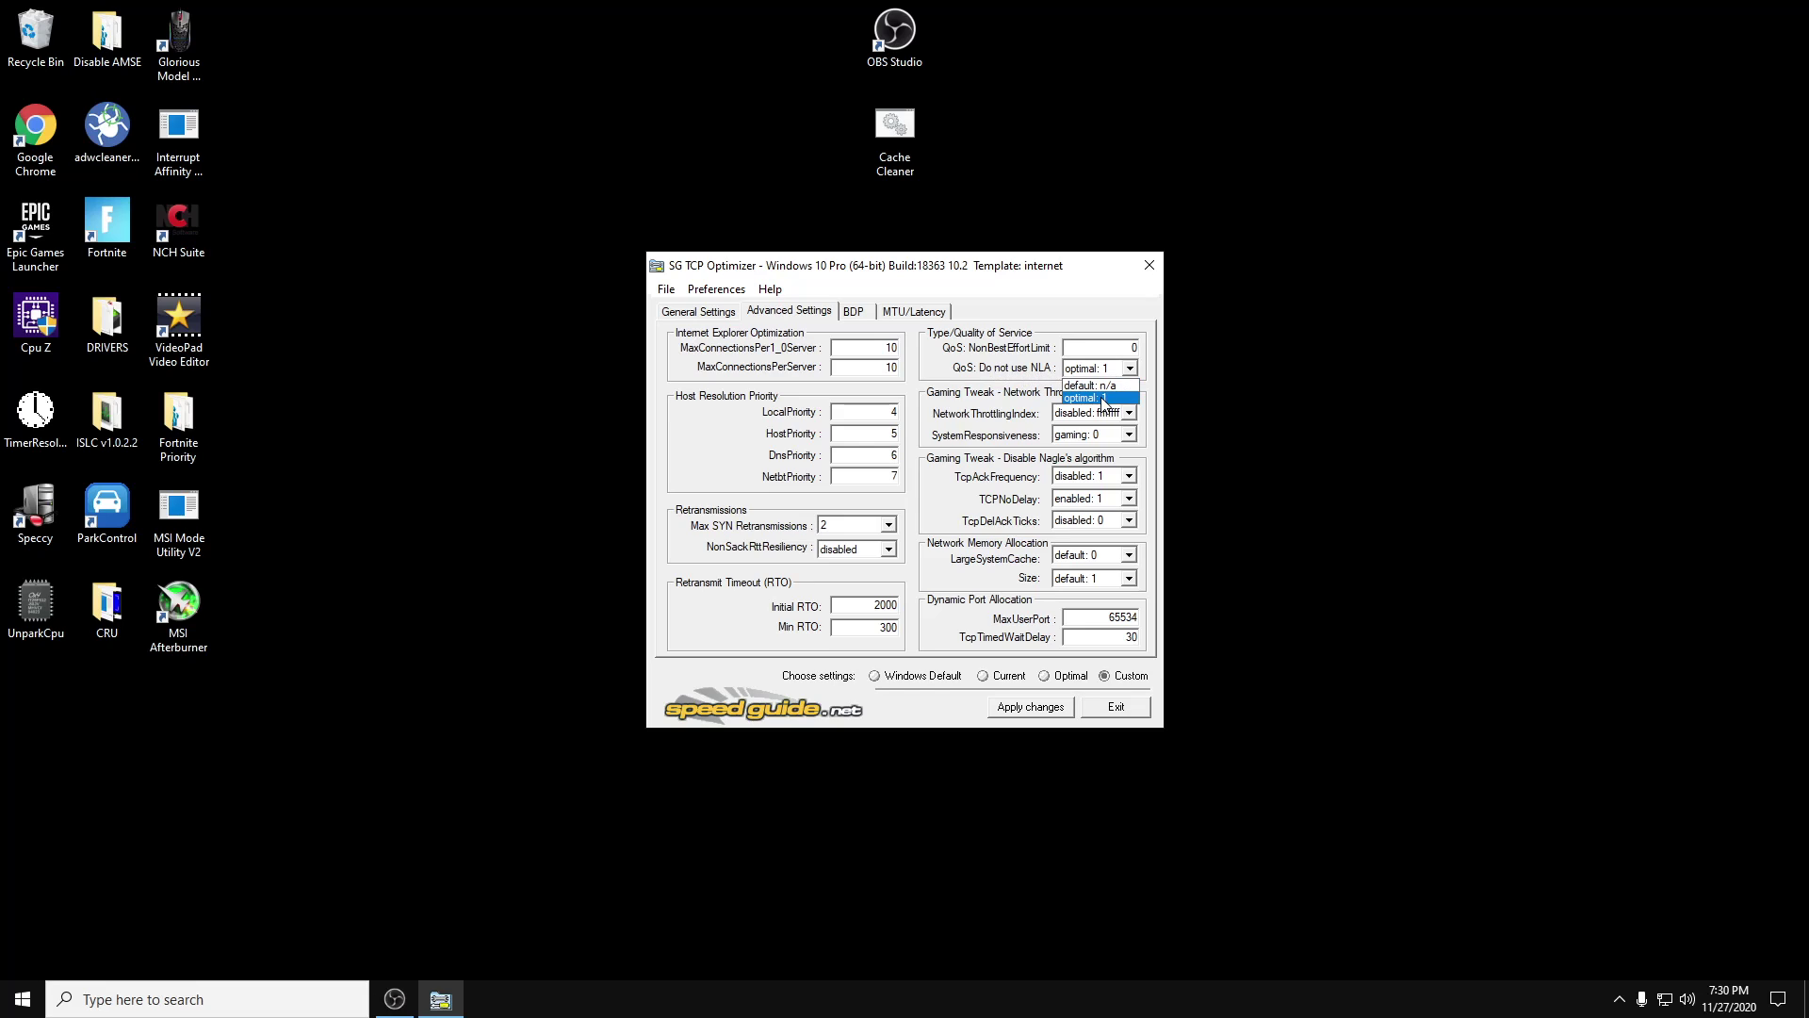
pyautogui.click(1105, 399)
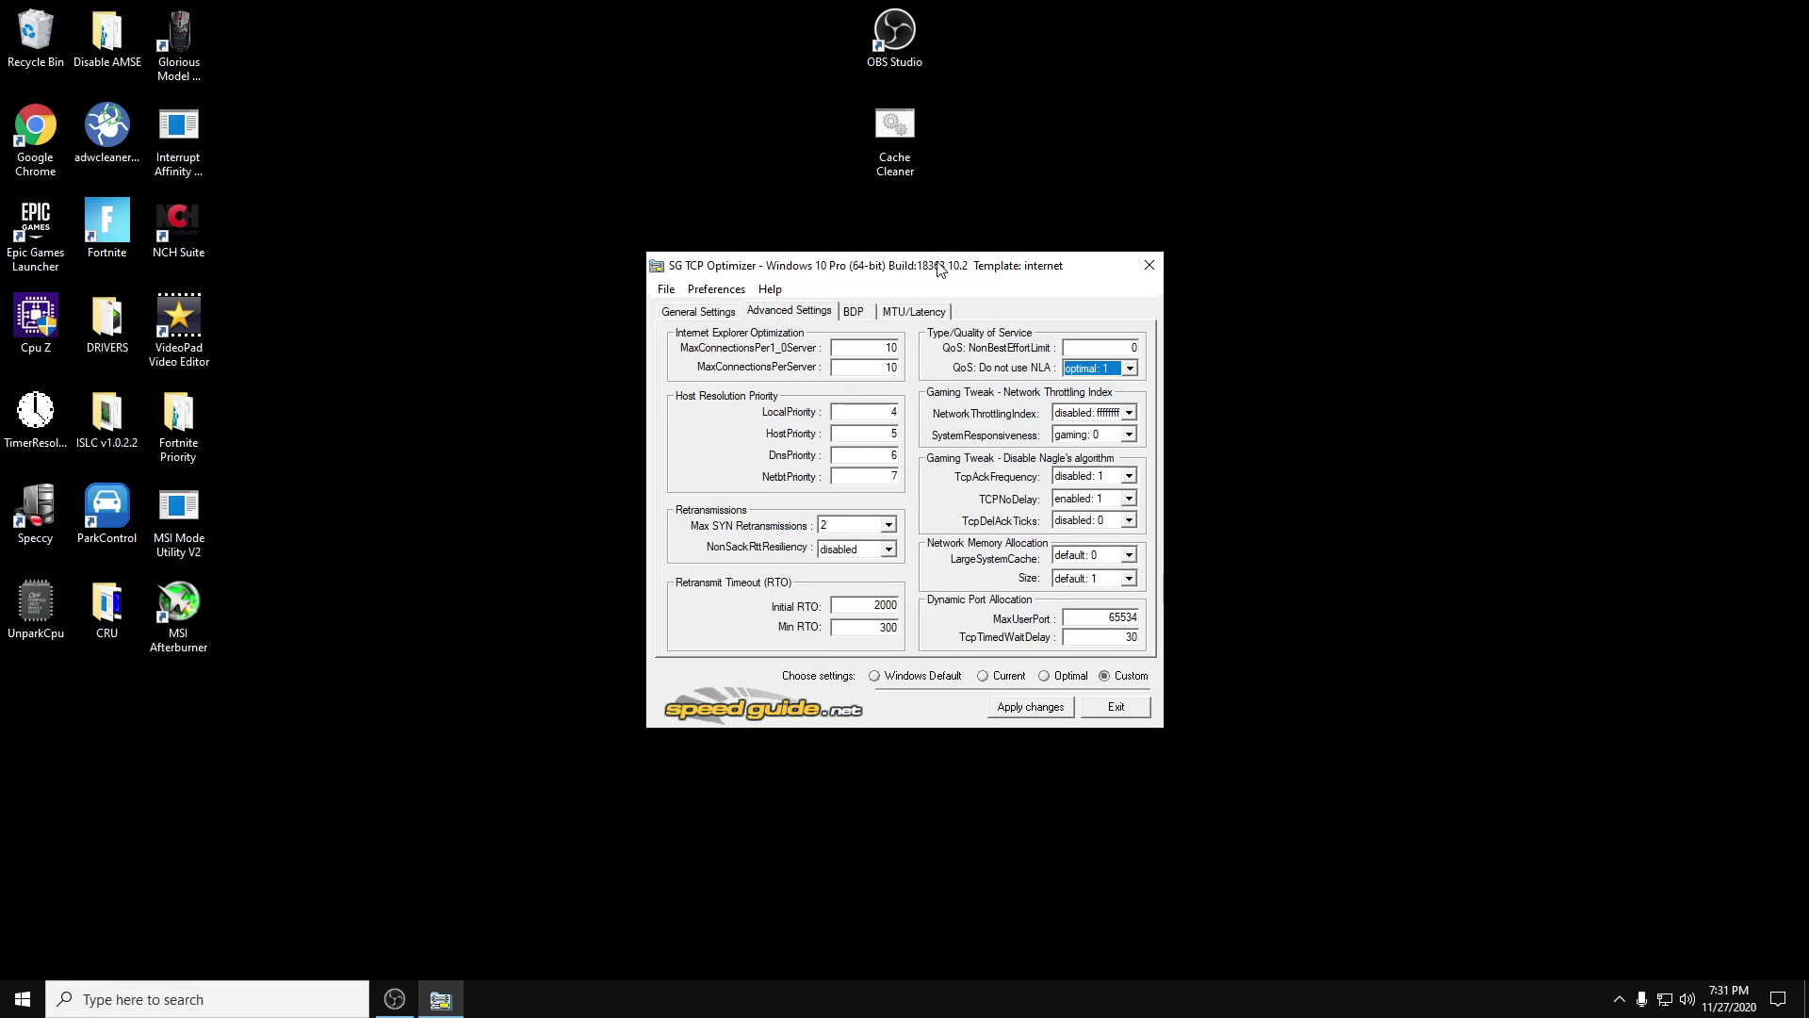
pyautogui.moveTo(942, 269); pyautogui.dragTo(952, 220)
pyautogui.click(714, 263)
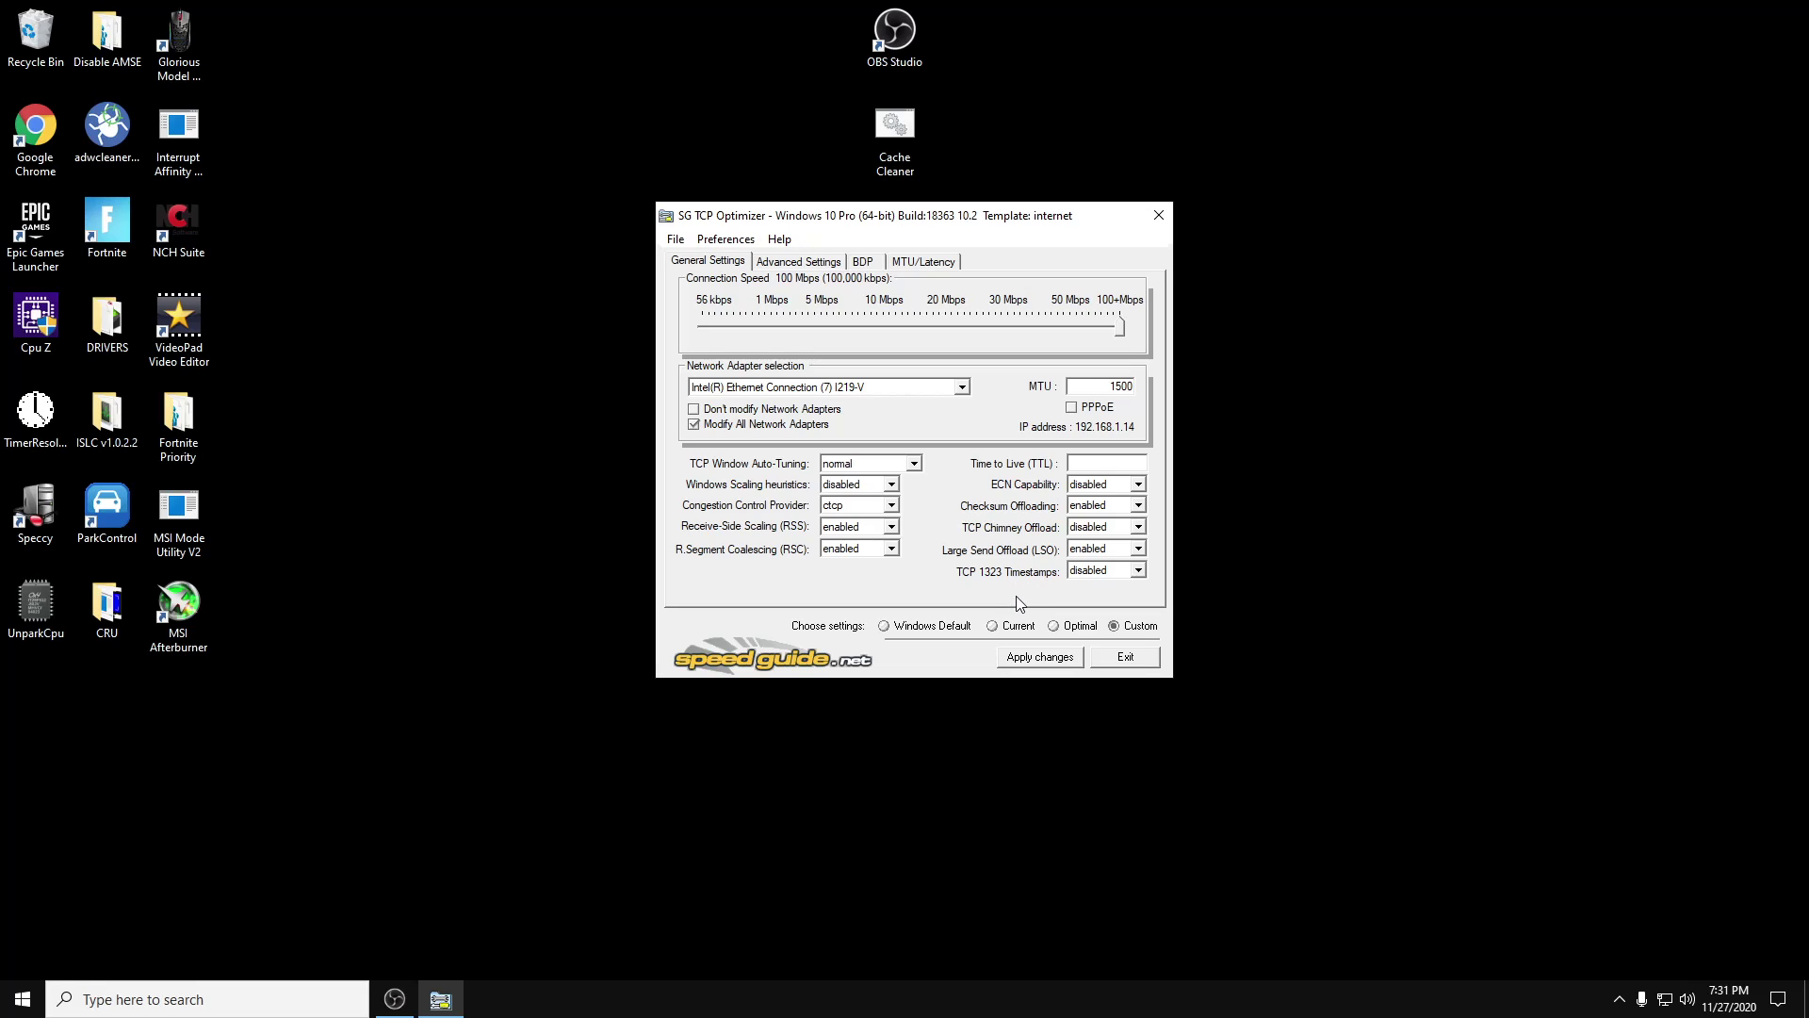
# Step: Close TCP Optimizer and place the TCPOptimizer icon below CRU in the left icon column
pyautogui.click(1152, 660)
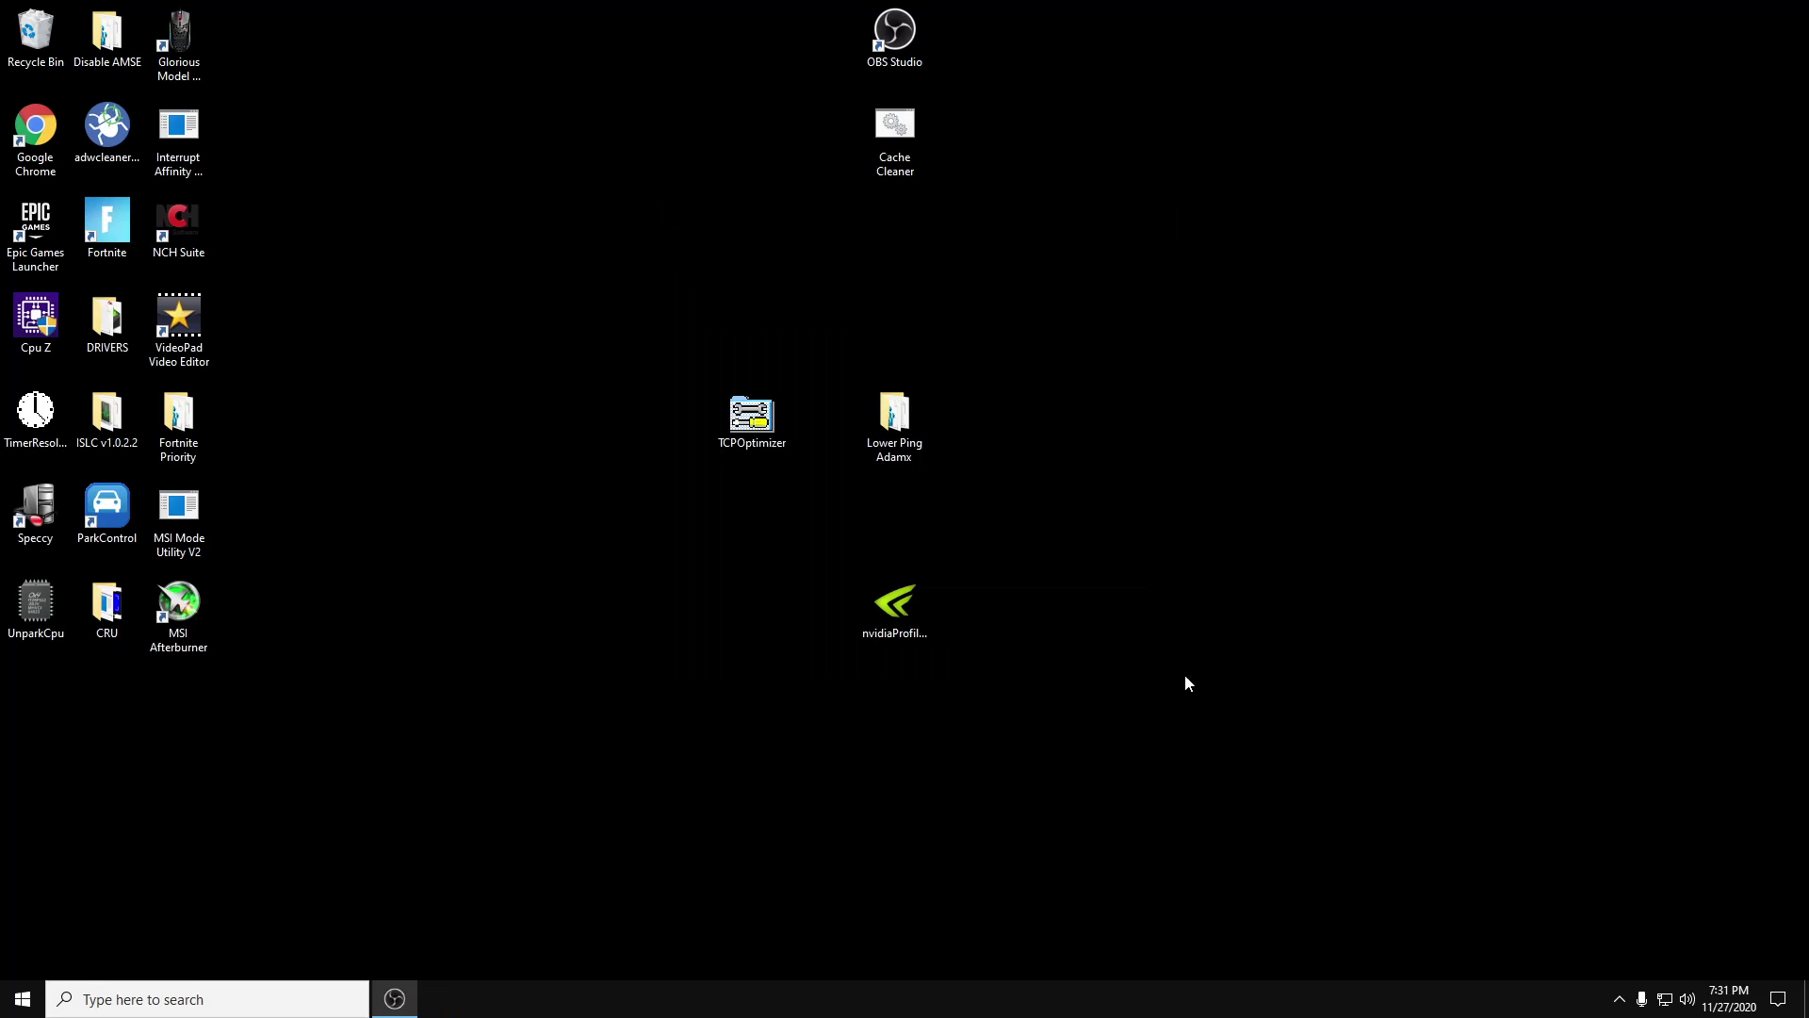
pyautogui.moveTo(752, 415); pyautogui.dragTo(107, 702)
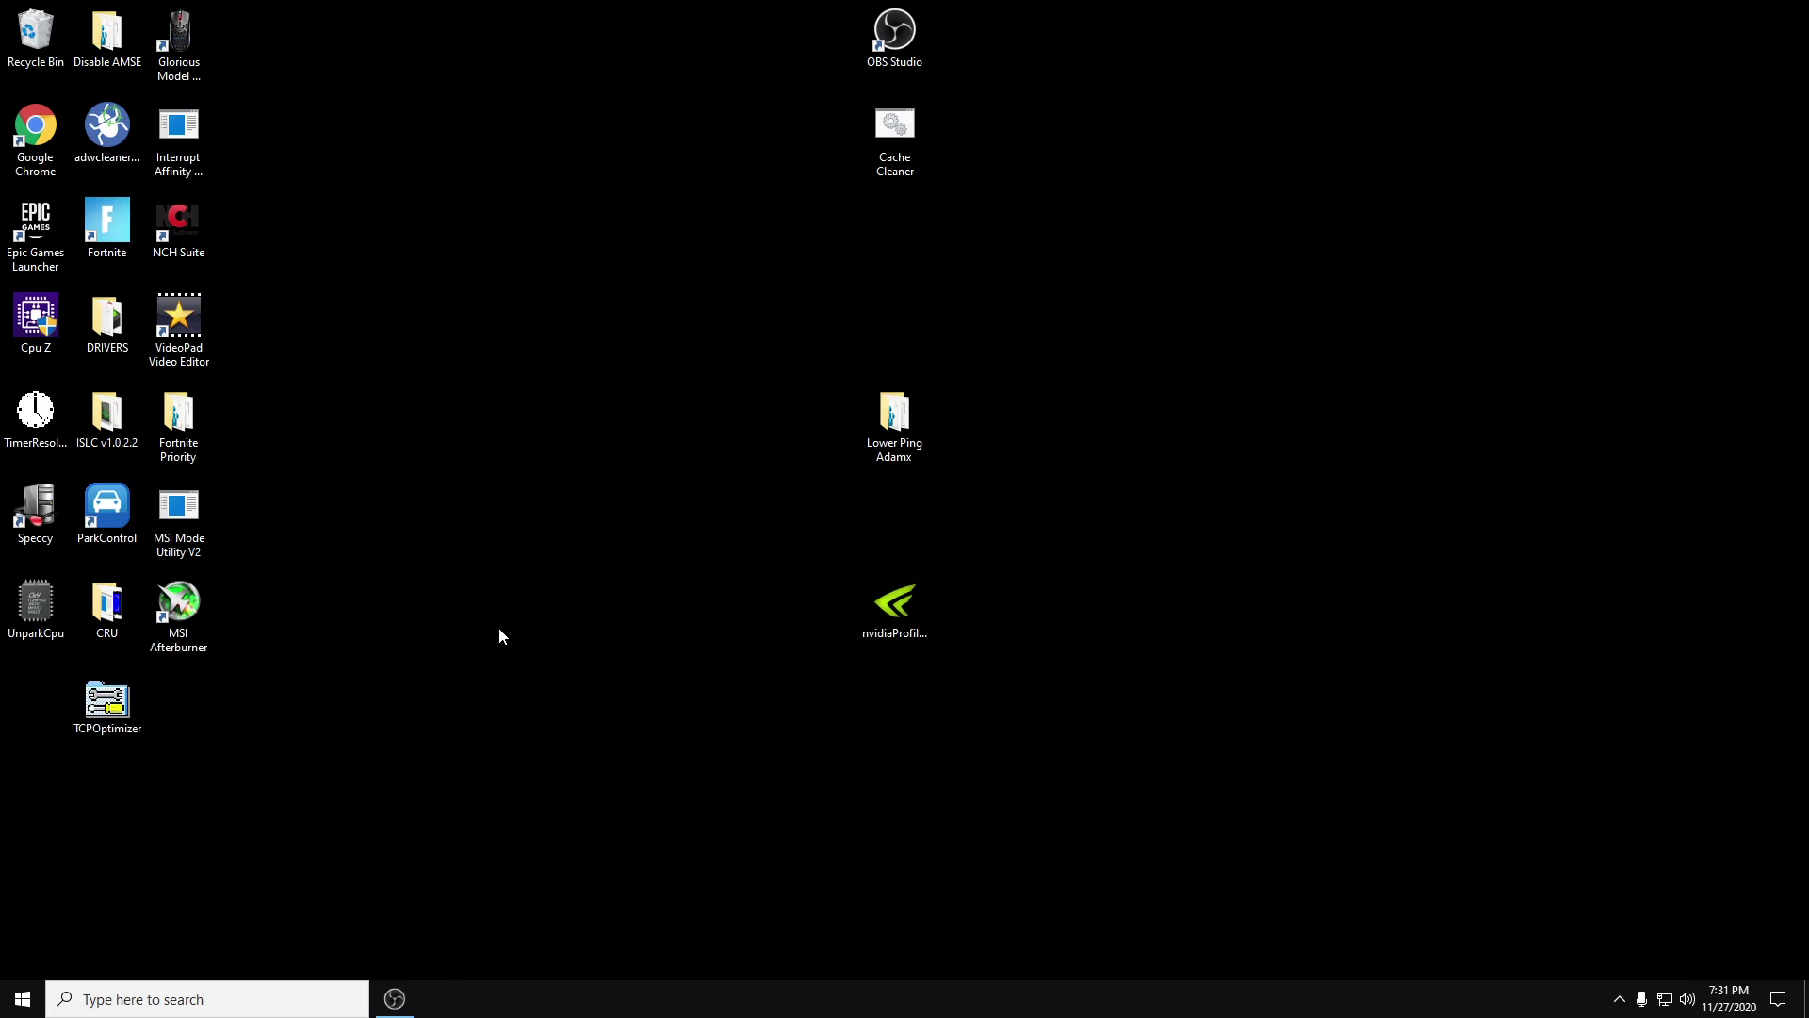
pyautogui.rightClick(512, 528)
pyautogui.click(570, 588)
pyautogui.moveTo(107, 702)
pyautogui.mouseDown()
pyautogui.moveTo(27, 707)
pyautogui.moveTo(118, 706)
pyautogui.mouseUp()
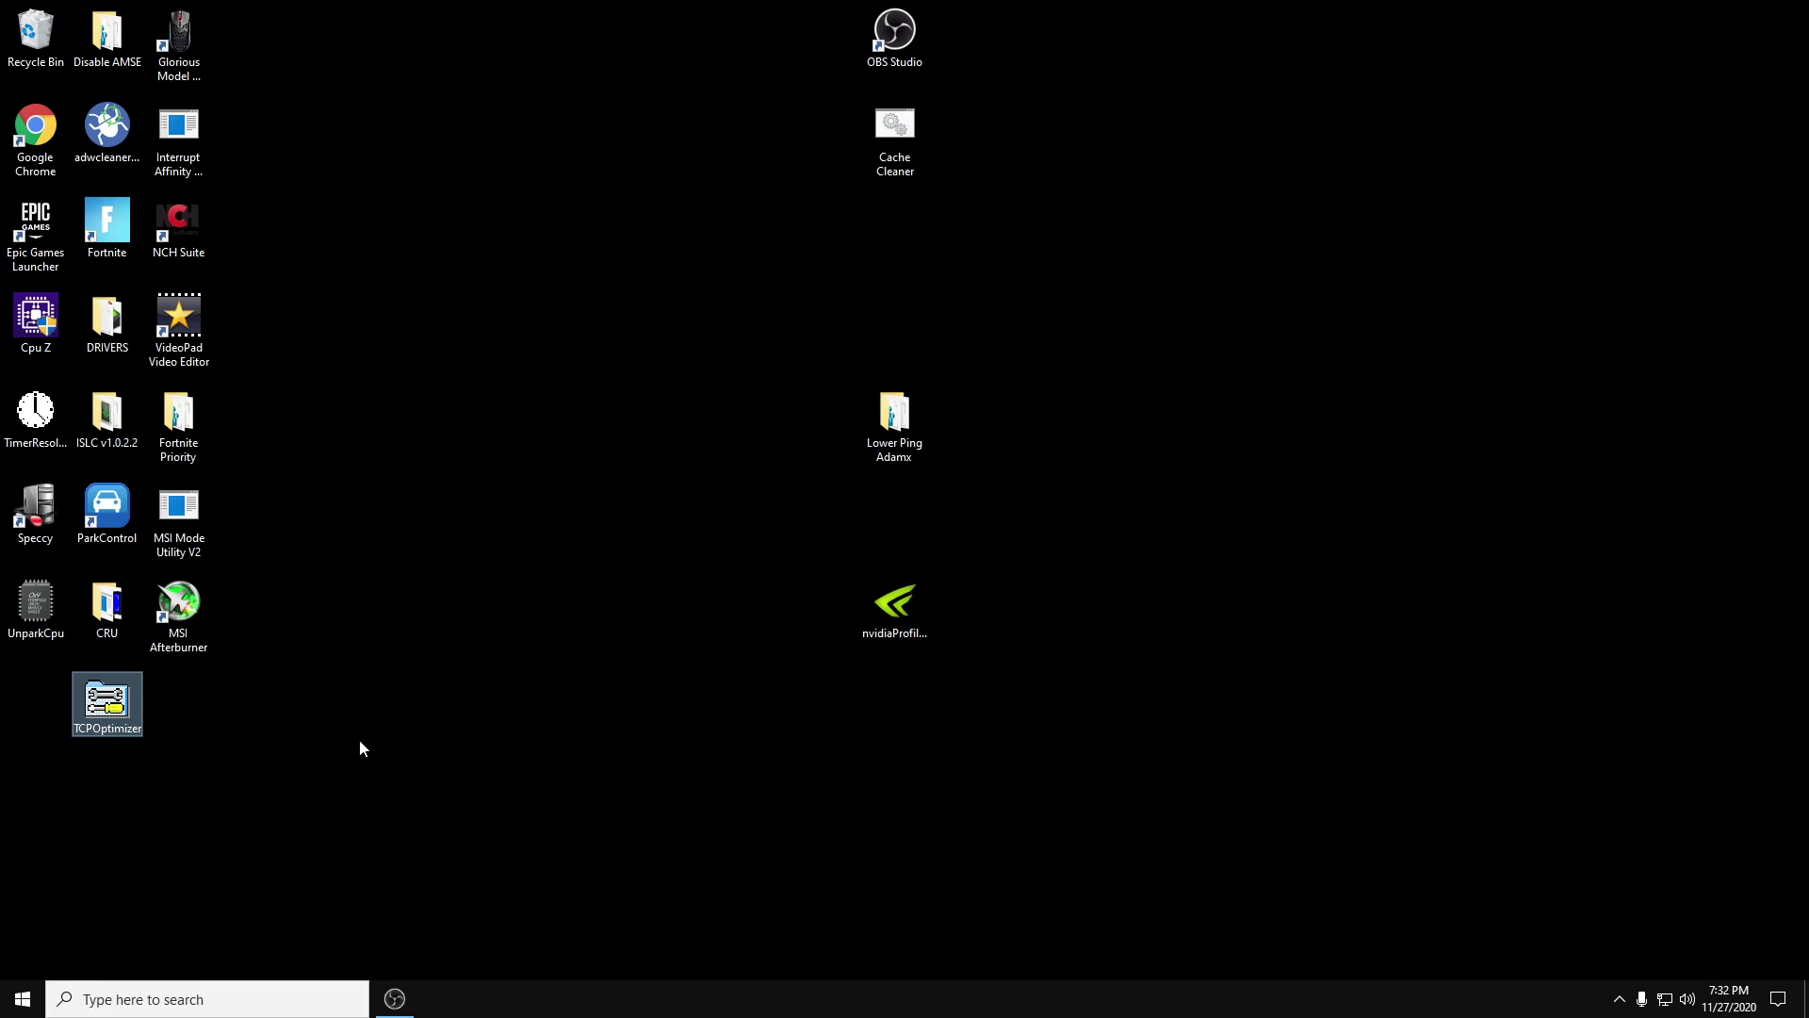
pyautogui.click(209, 1000)
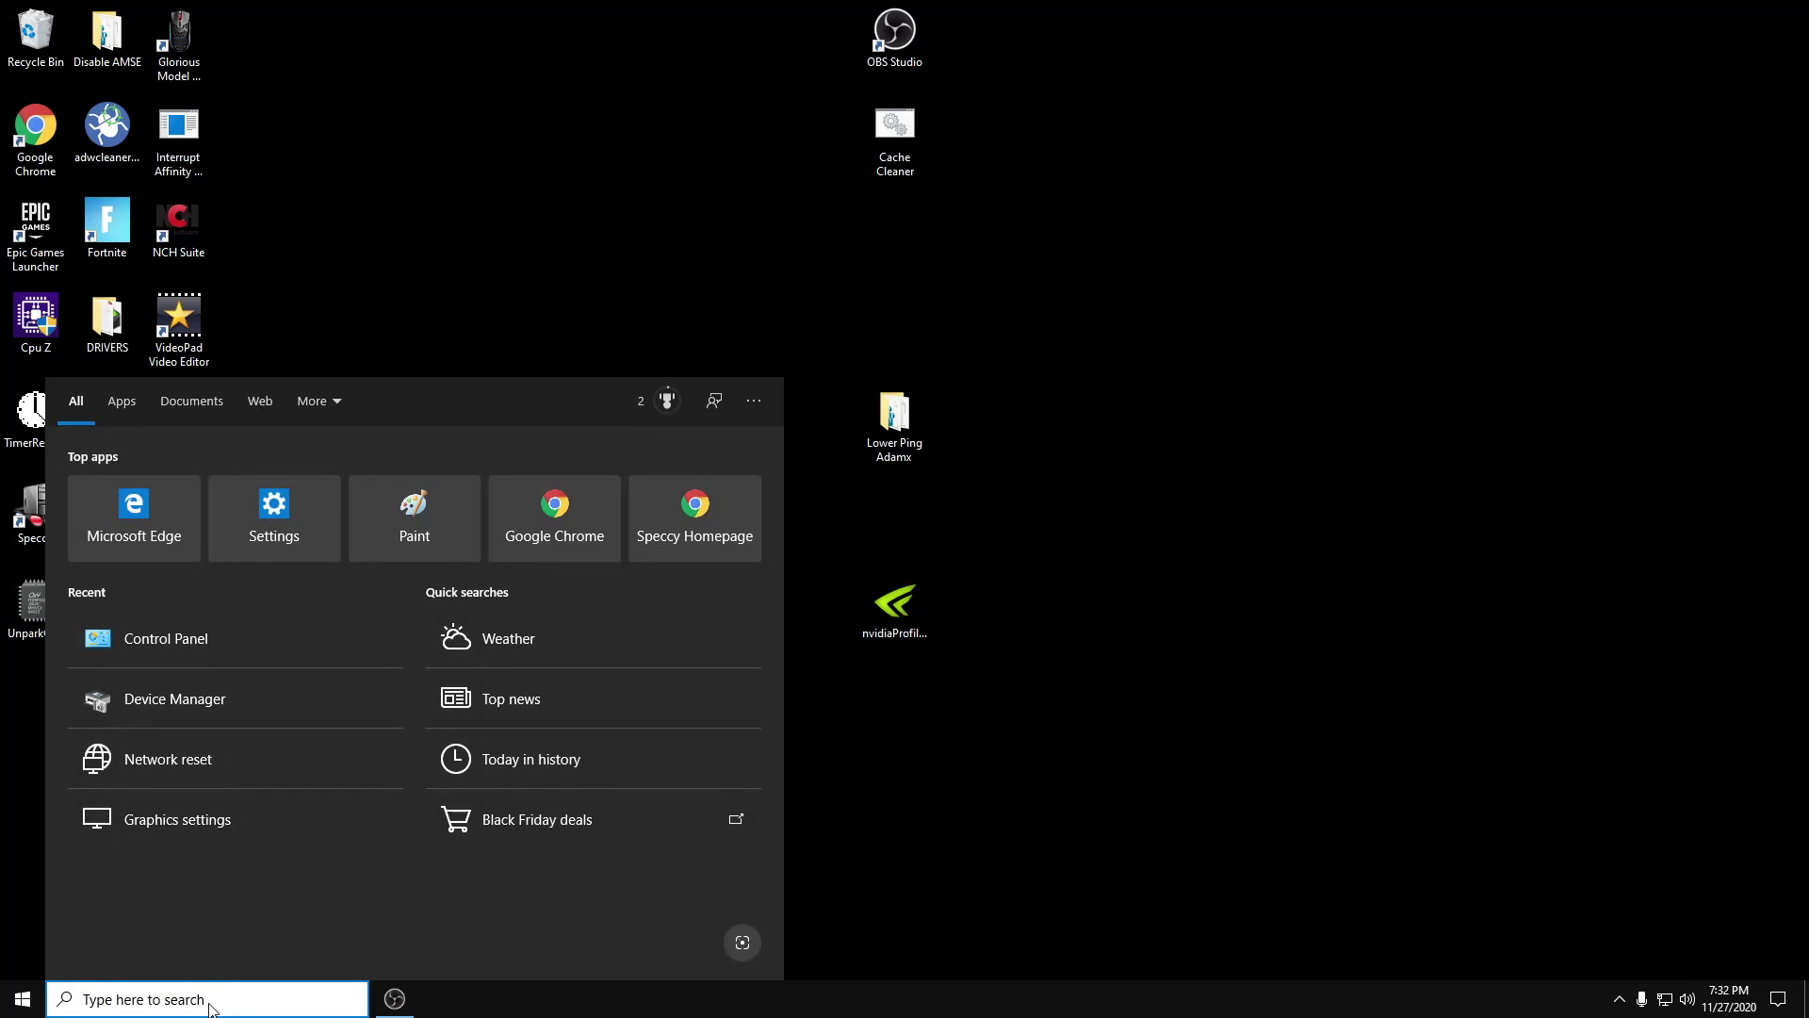
# Step: Delete both items in the %temp% folder and close it
pyautogui.write('%temp%')
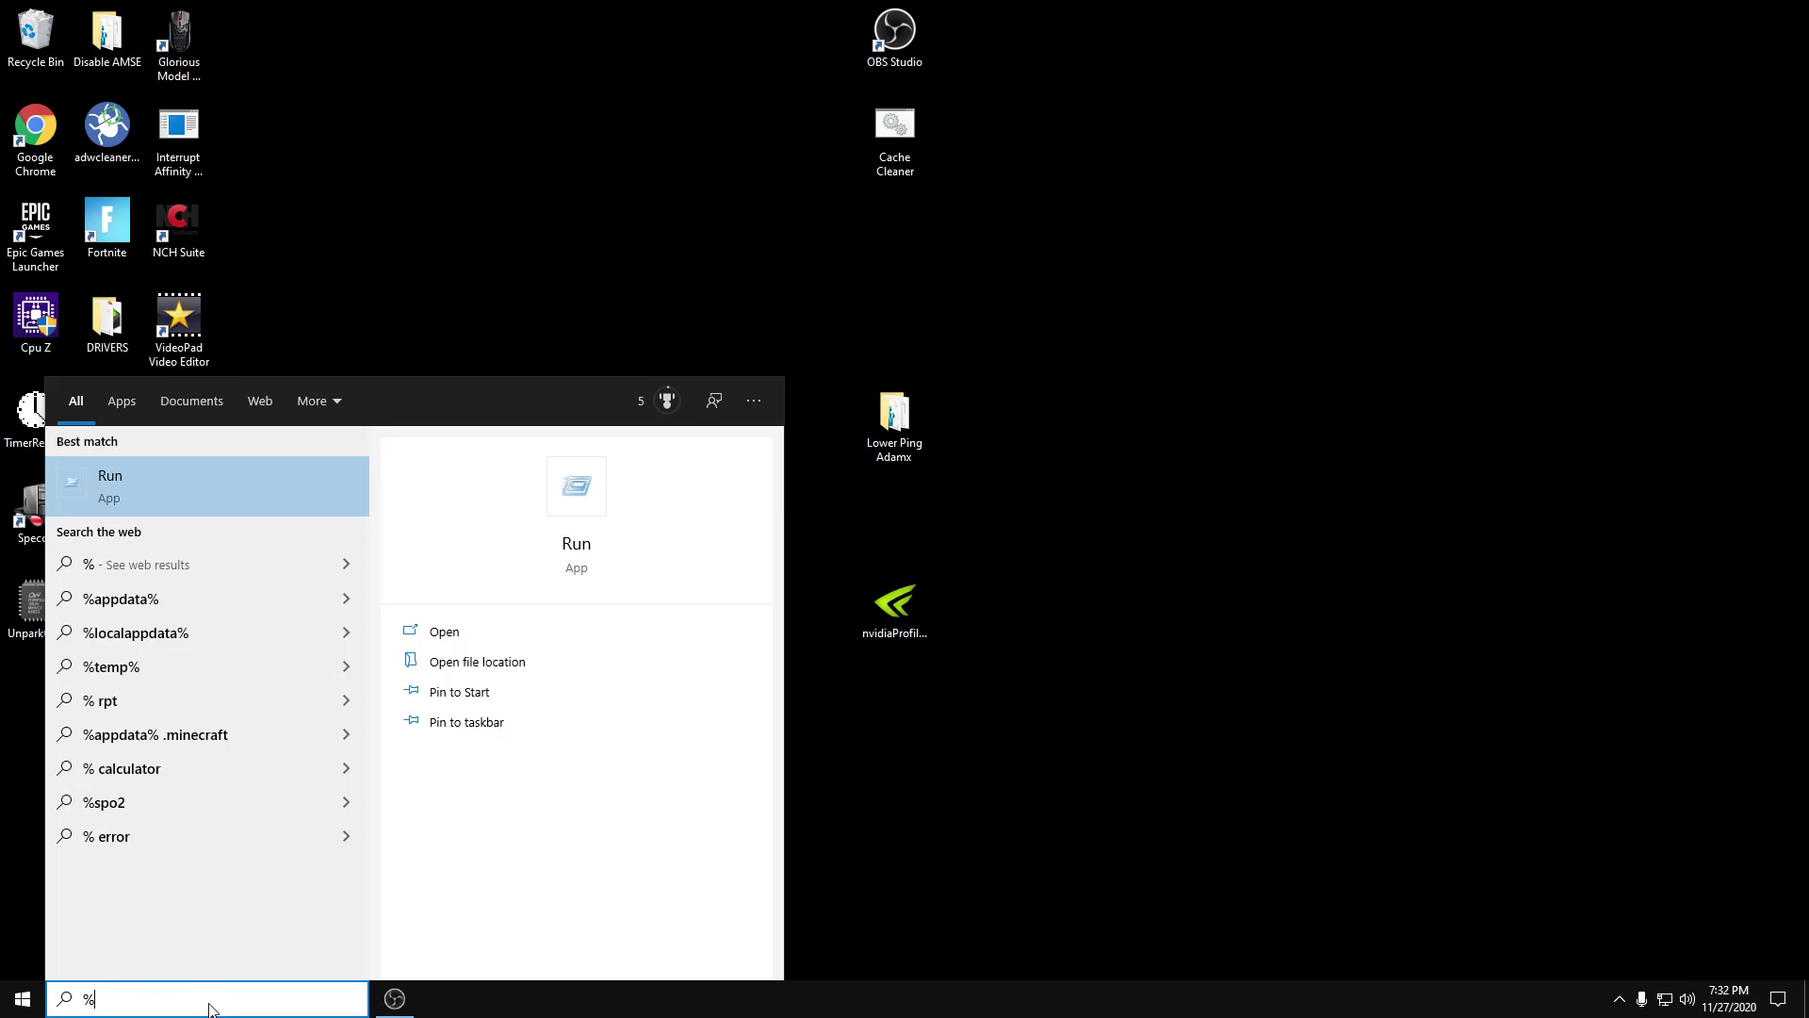
pyautogui.press('Return')
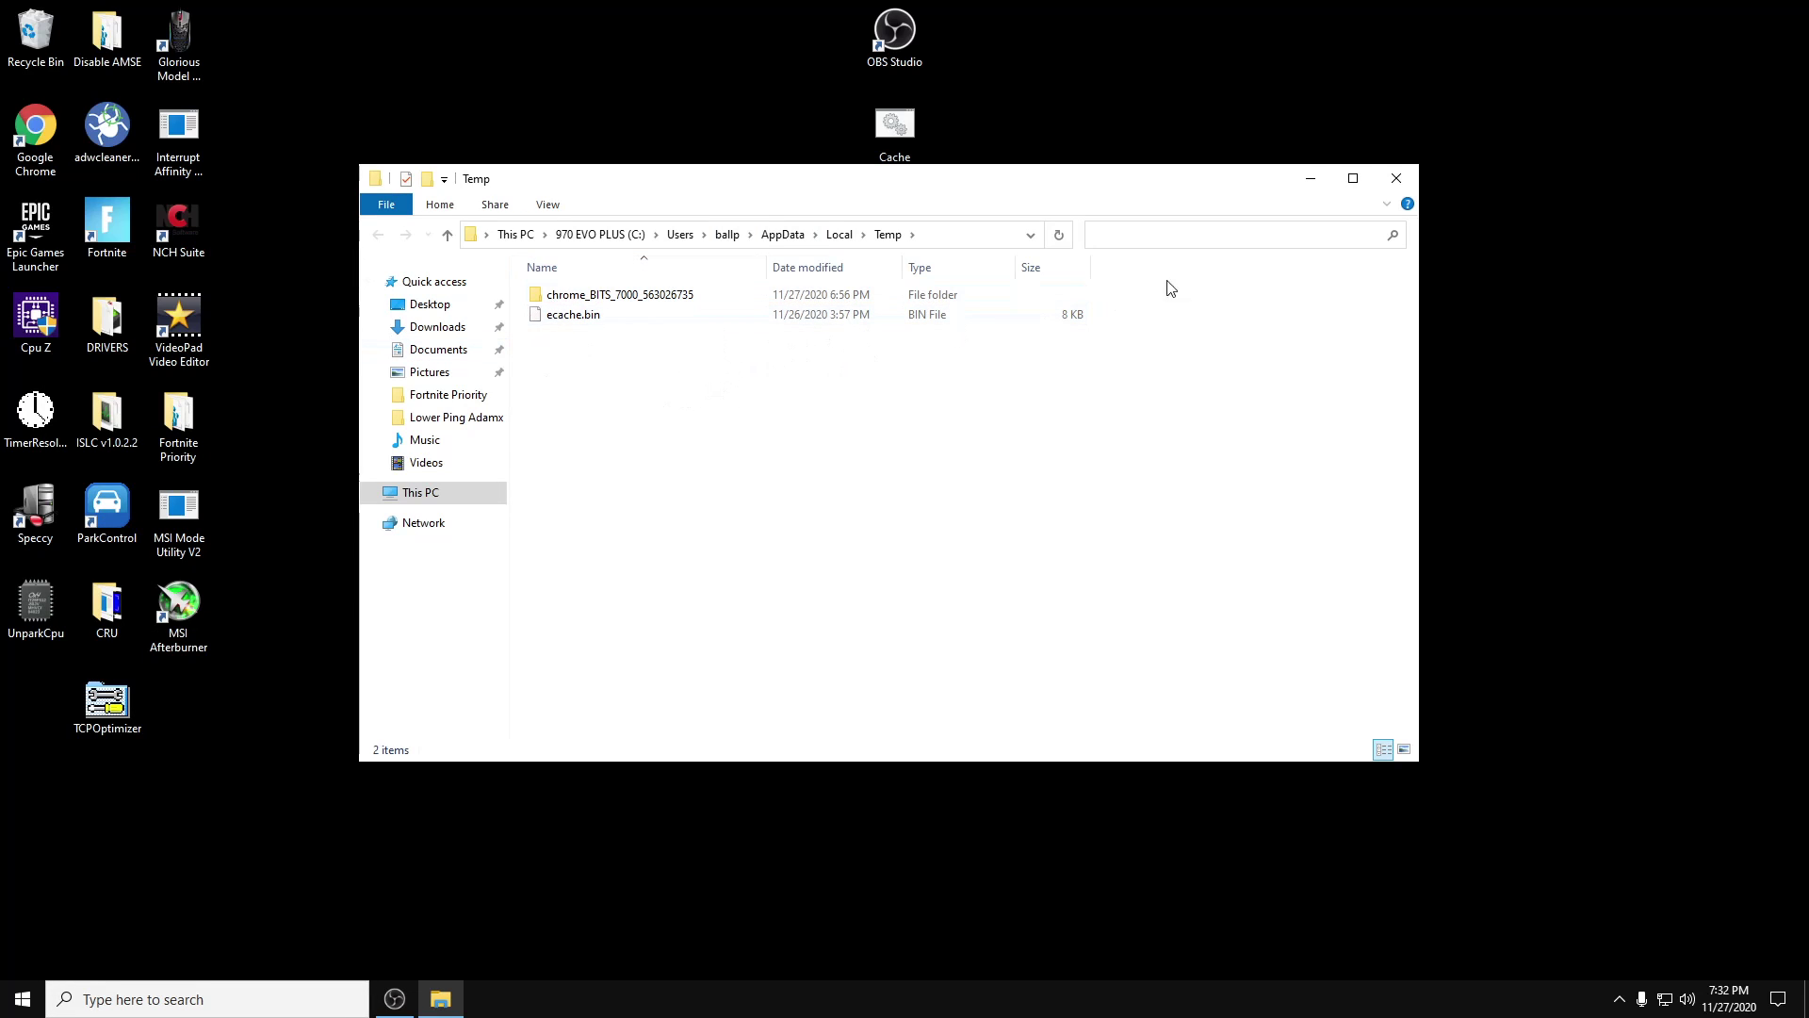
pyautogui.moveTo(827, 410); pyautogui.dragTo(637, 291)
pyautogui.rightClick(637, 290)
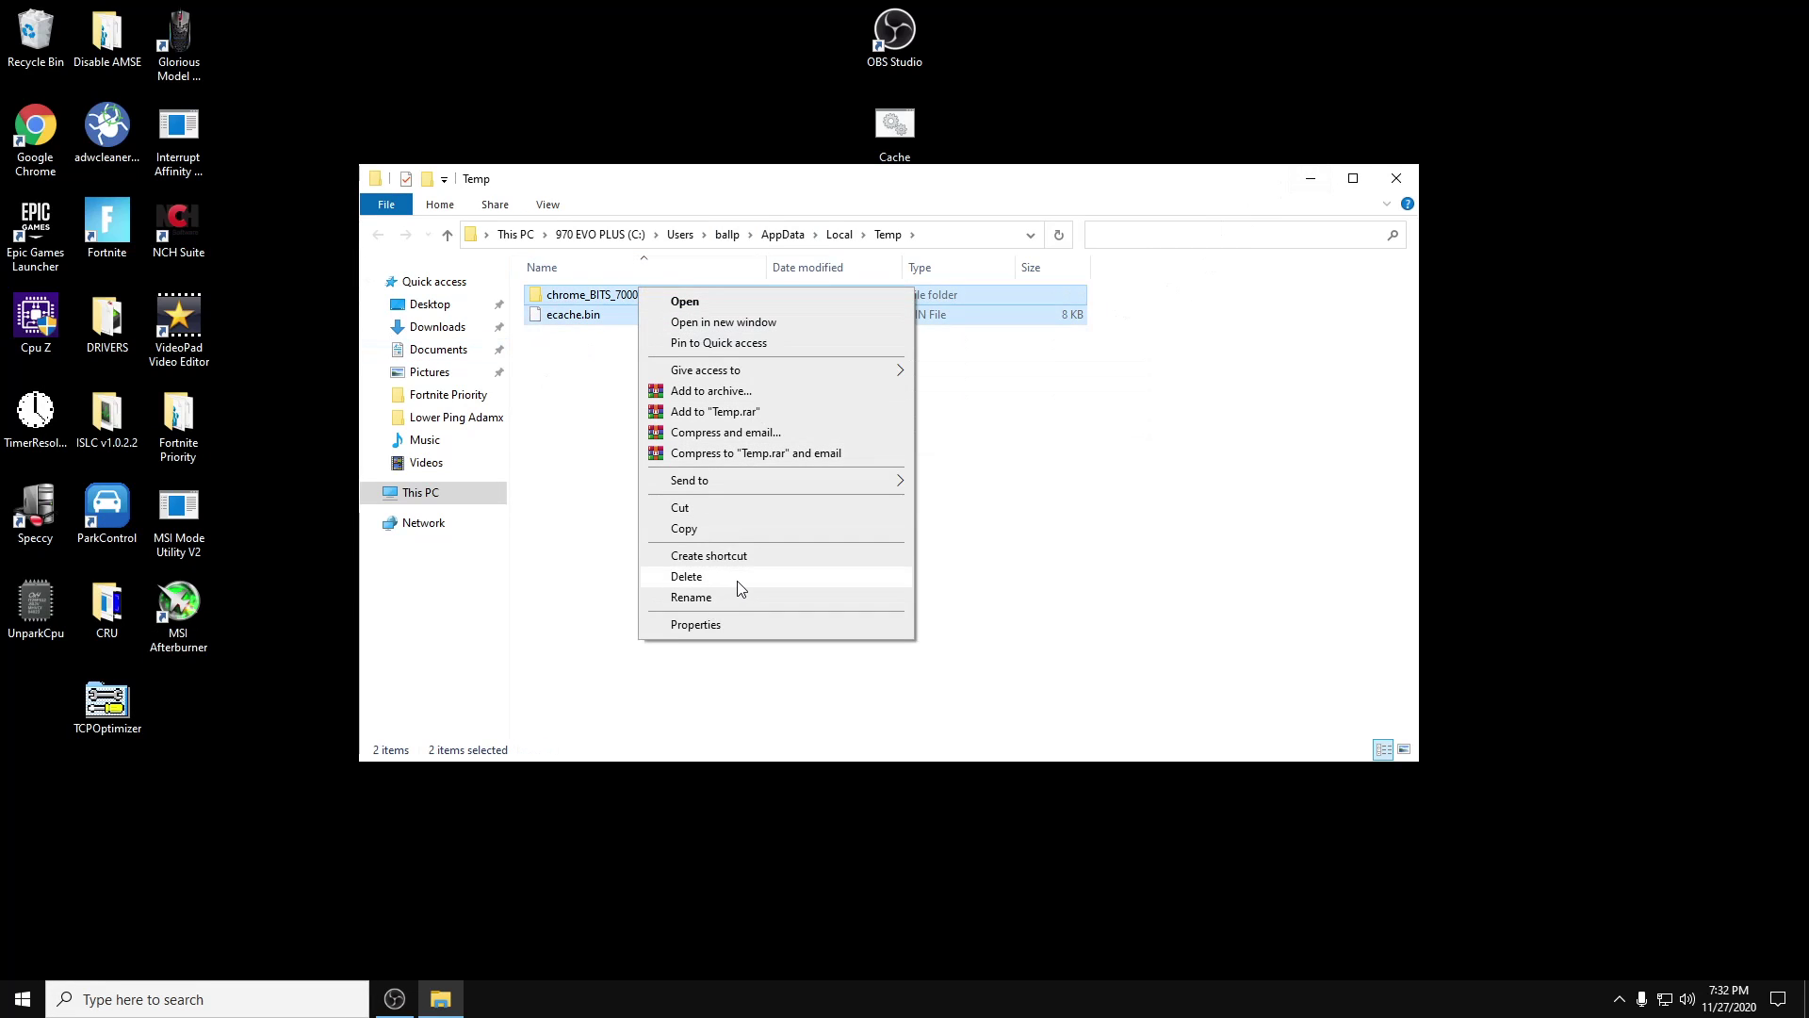
pyautogui.click(739, 578)
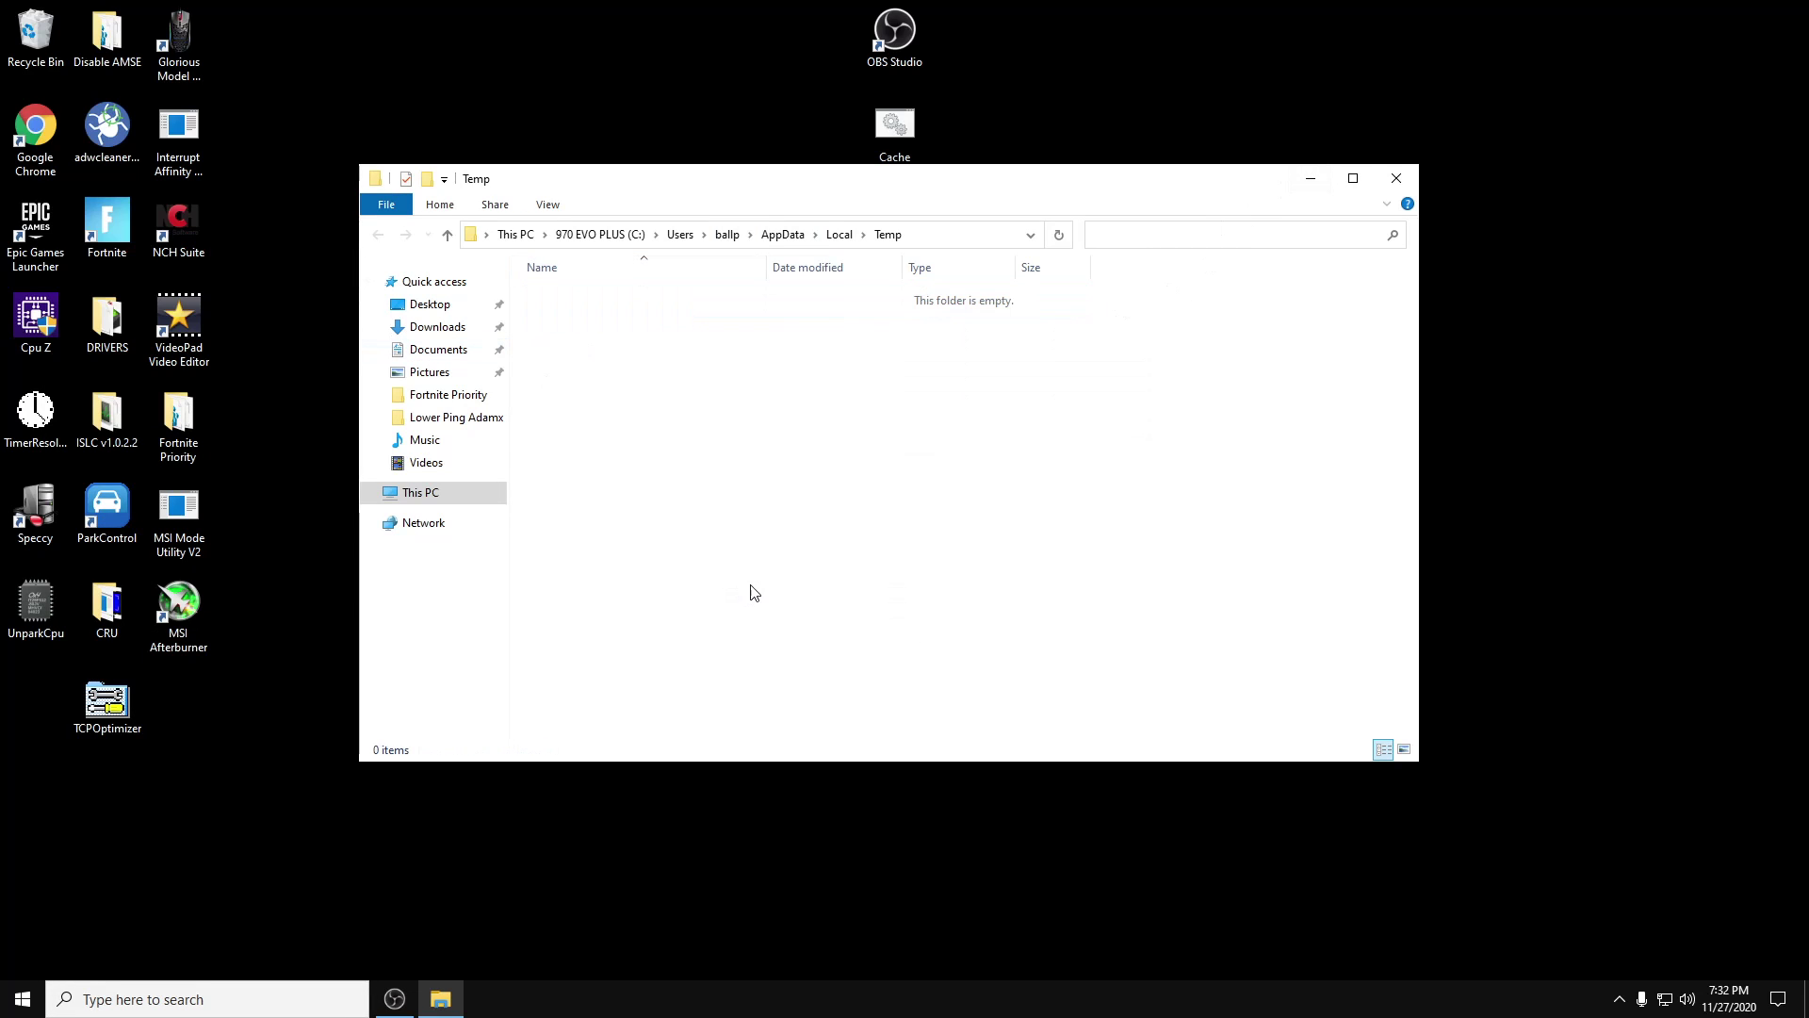
pyautogui.click(1396, 179)
# Step: Open the Windows temp folder via Run, delete MpCmdRun, and close it
pyautogui.click(215, 997)
pyautogui.write('r')
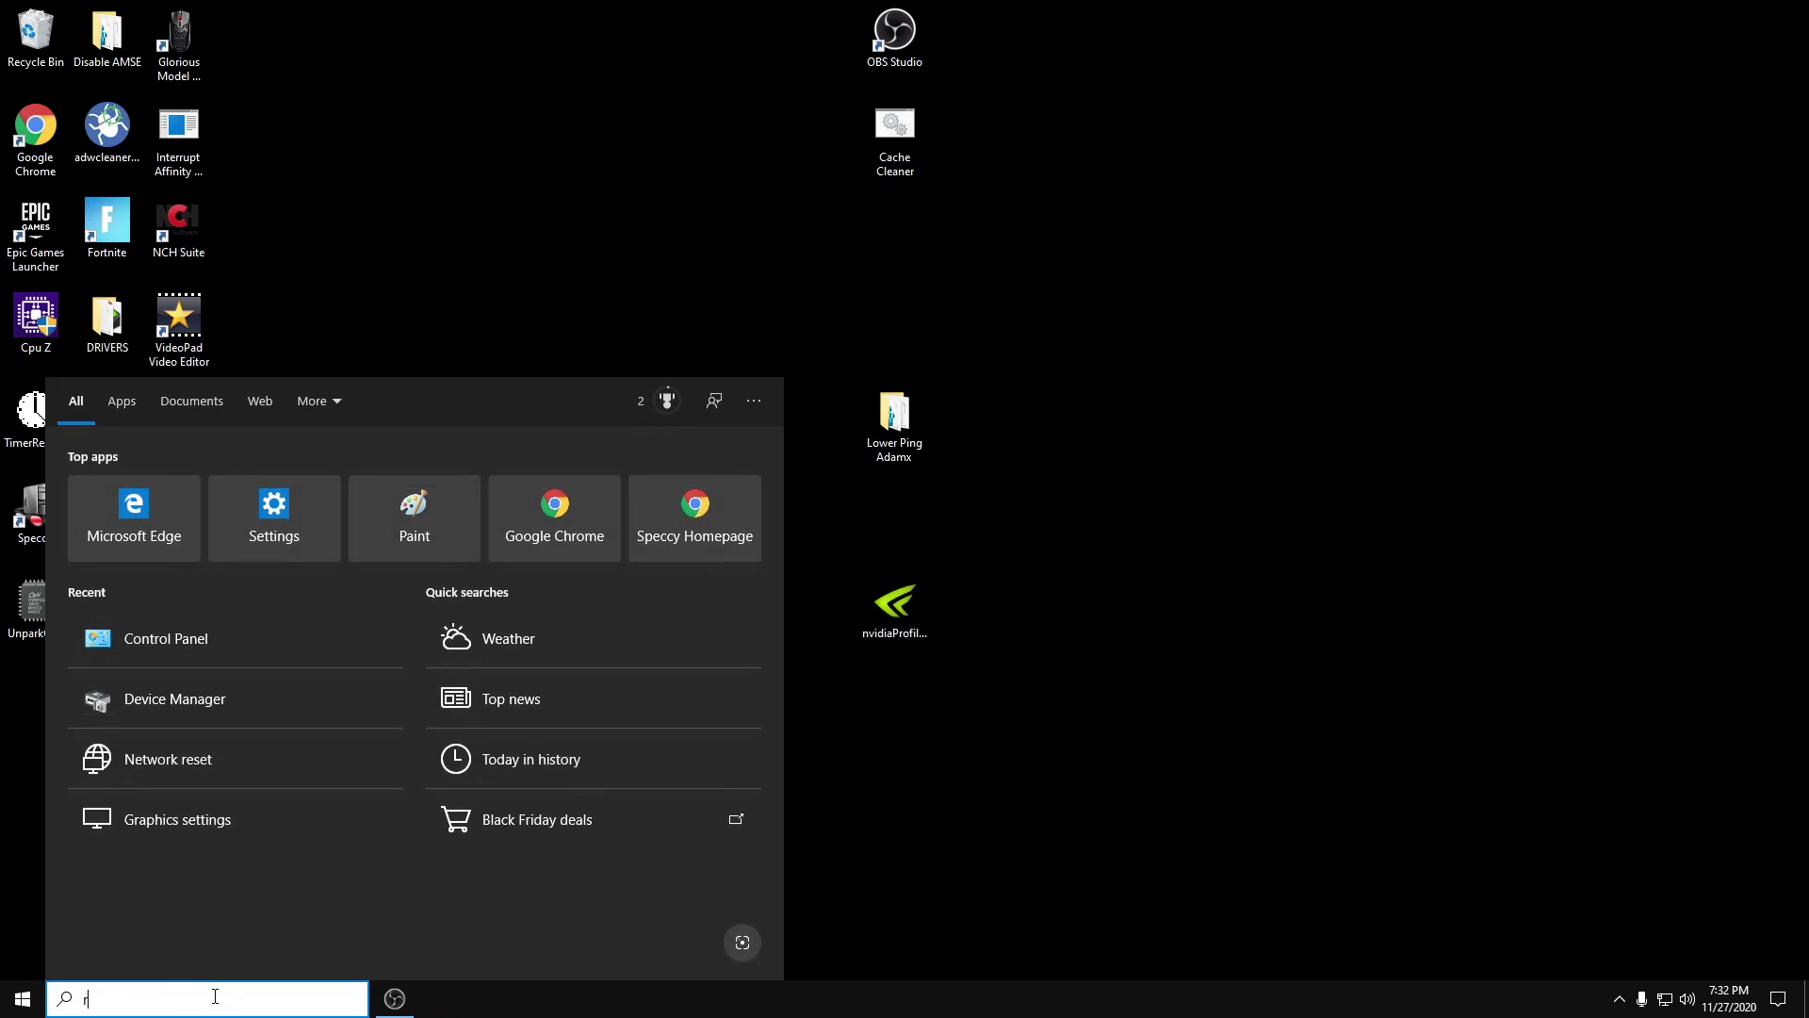
pyautogui.write('un')
pyautogui.press('Return')
pyautogui.write('t')
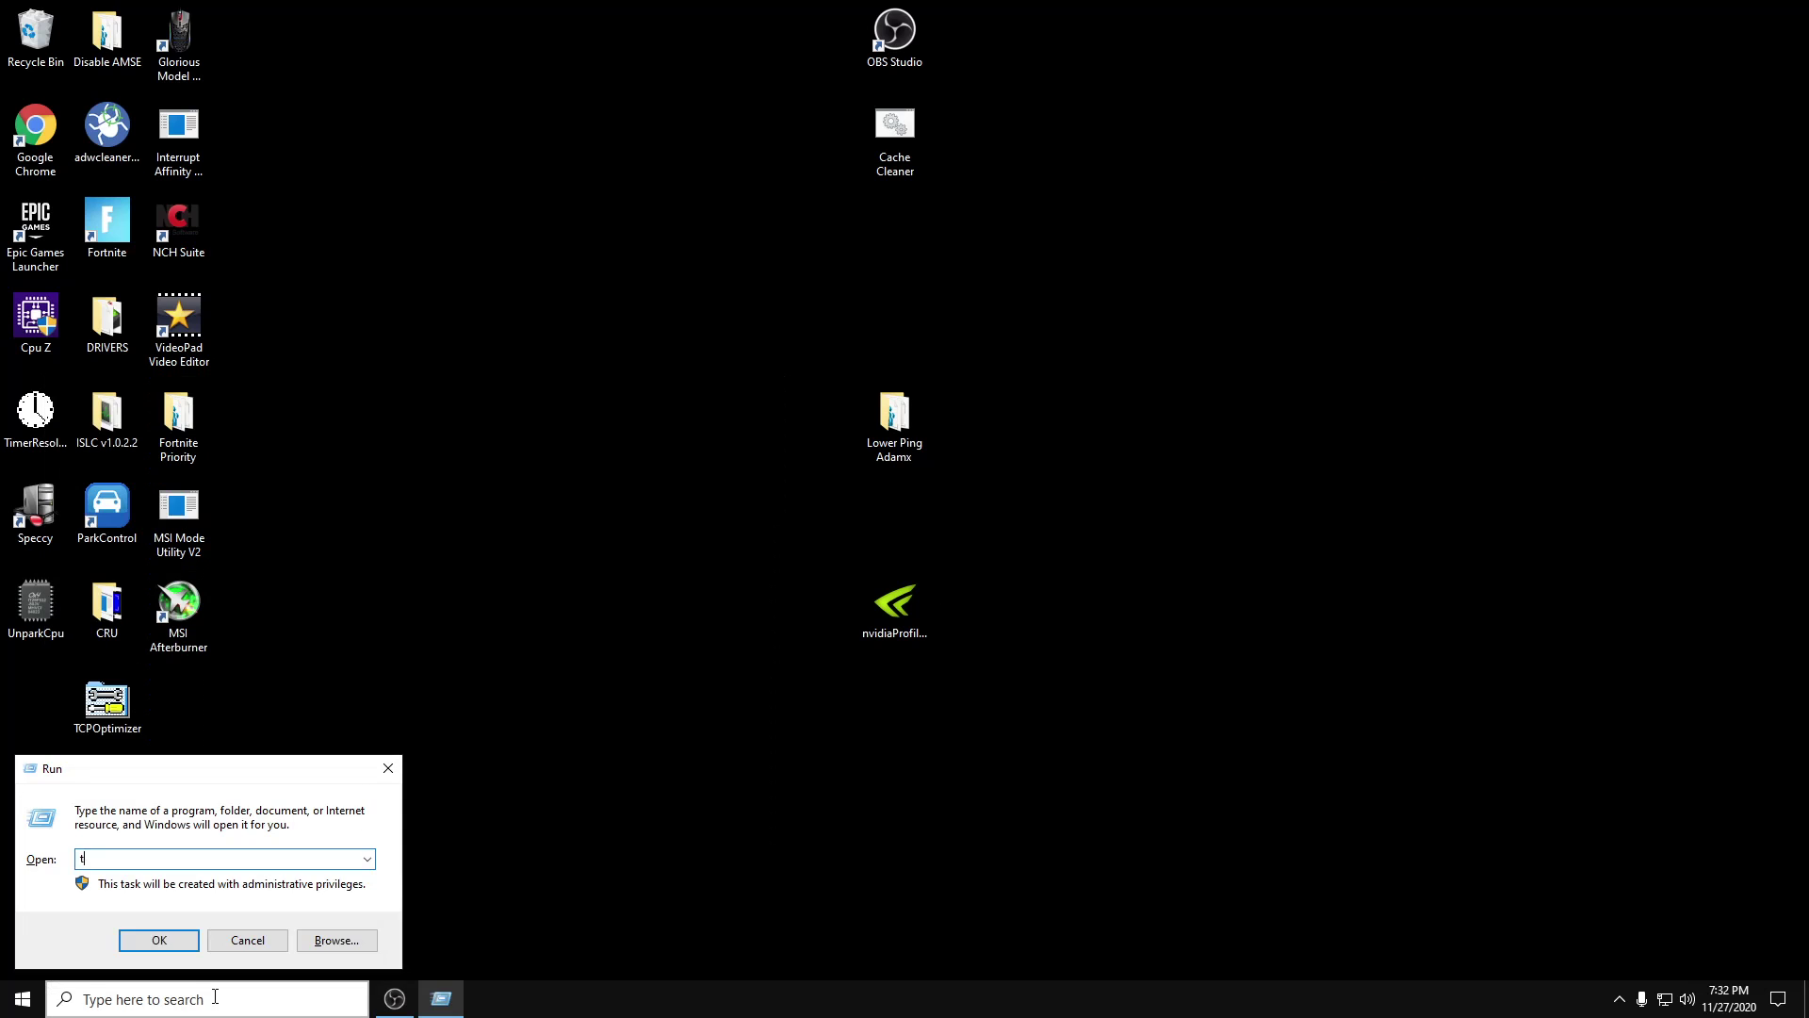
pyautogui.write('emp')
pyautogui.press('Return')
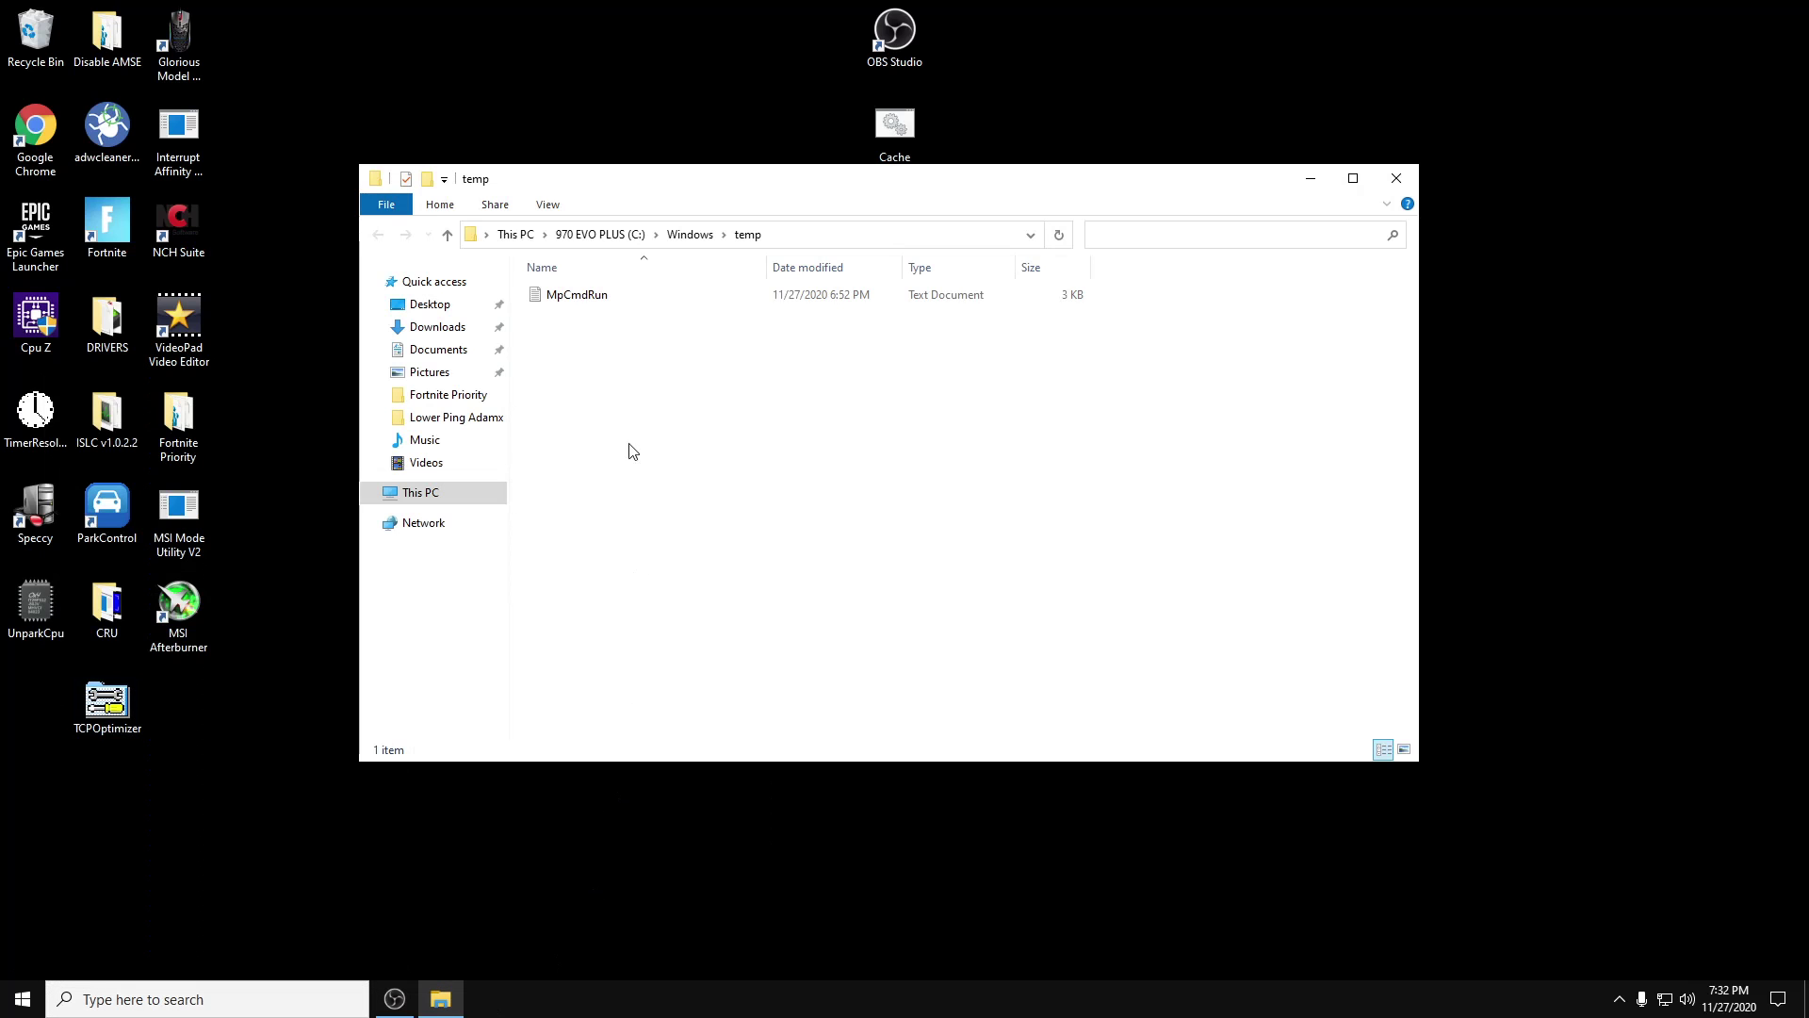
pyautogui.click(595, 296)
pyautogui.rightClick(595, 299)
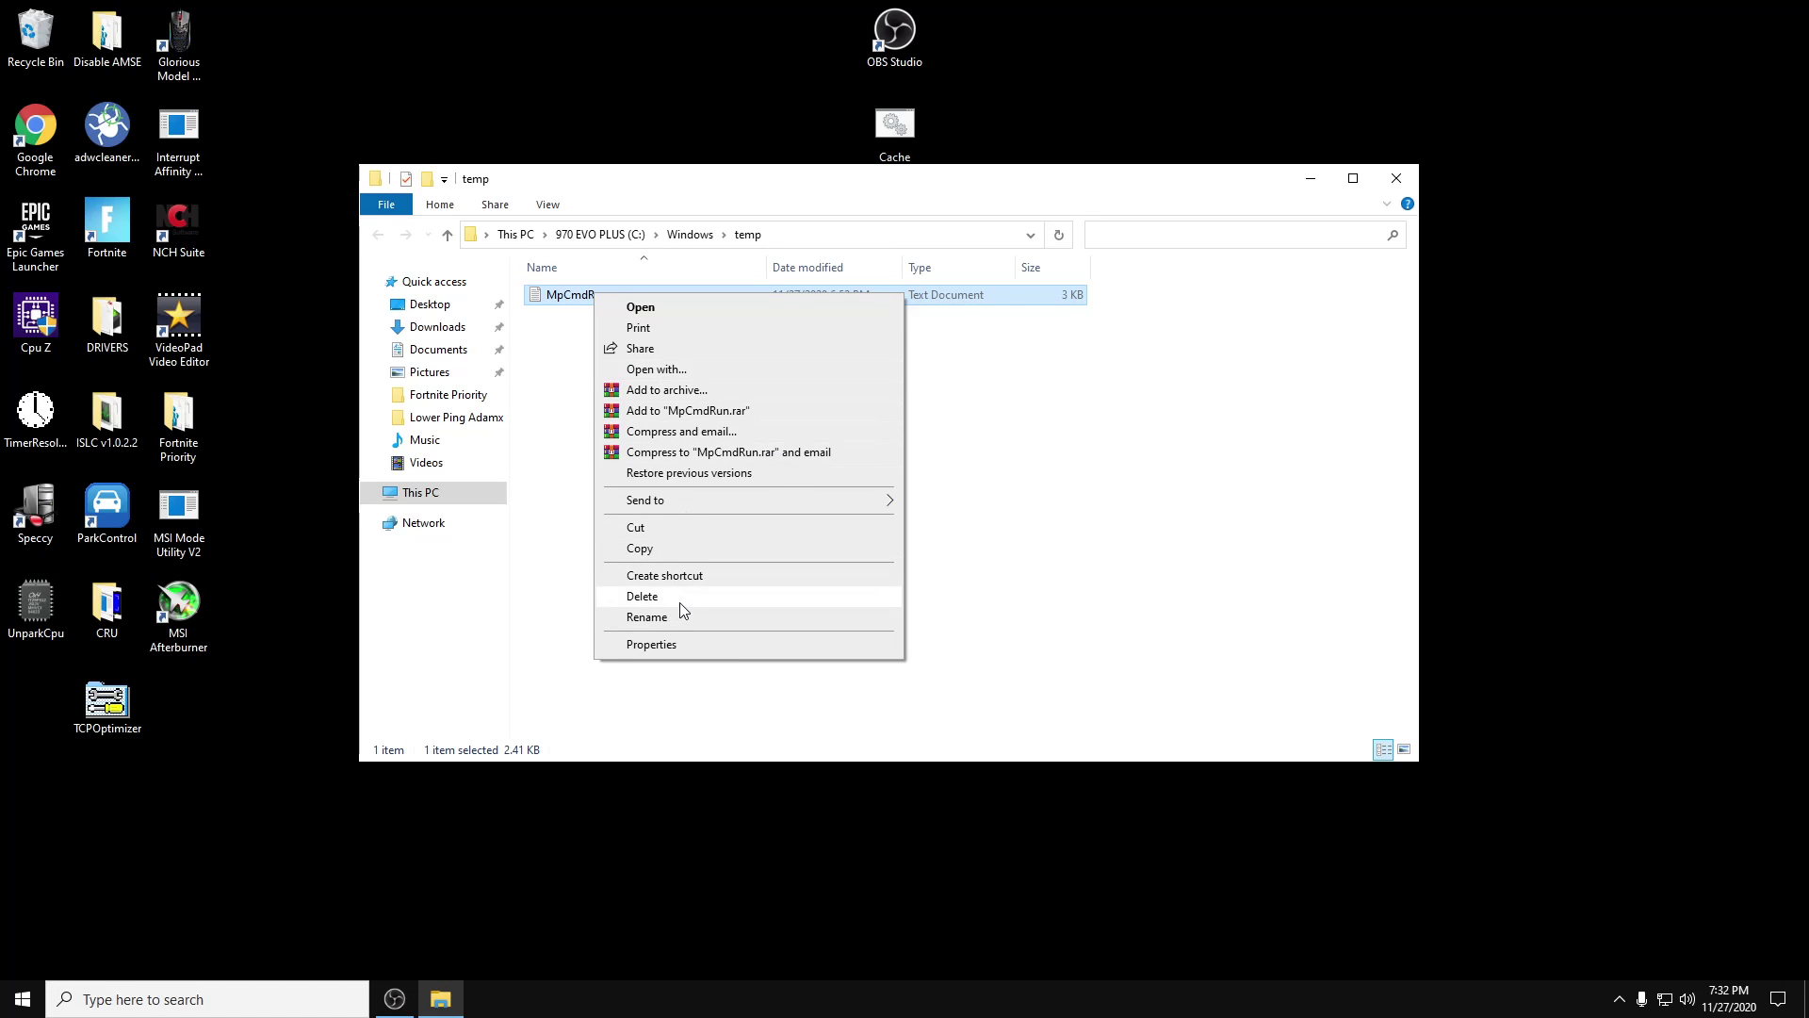
pyautogui.click(681, 602)
pyautogui.click(1397, 185)
# Step: Open the Prefetch folder through the Run dialog
pyautogui.click(217, 1005)
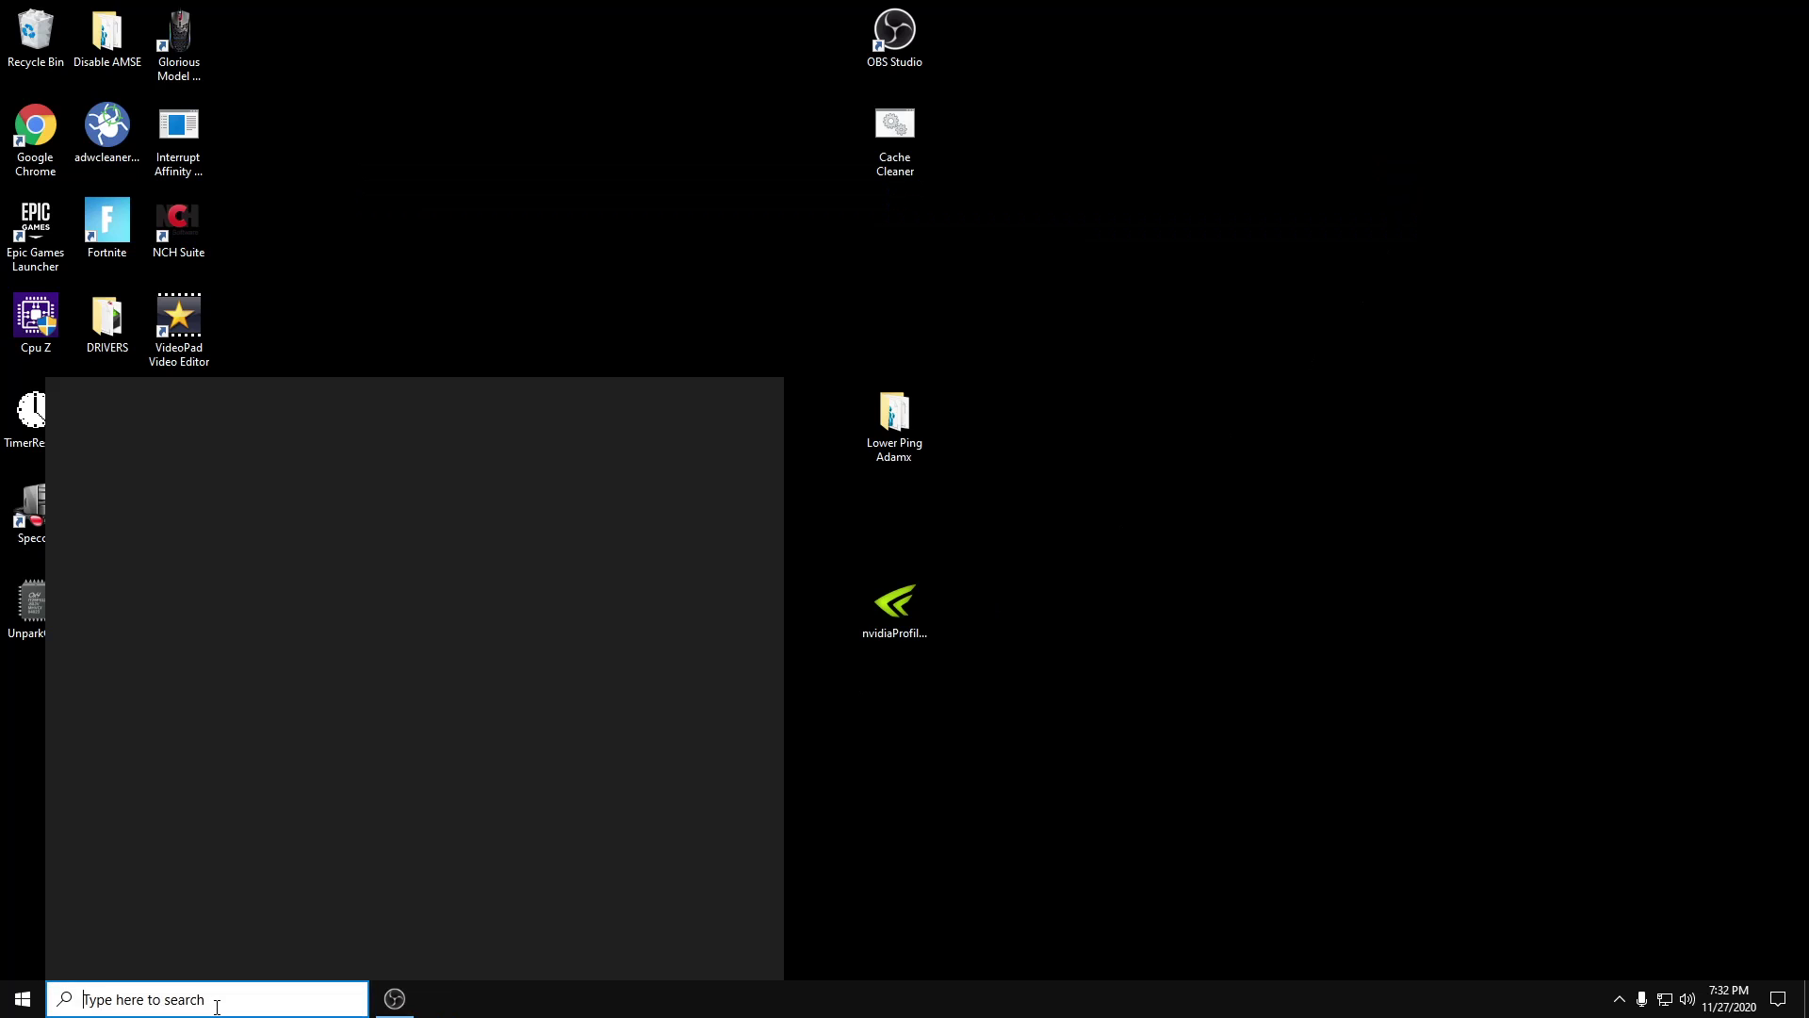
pyautogui.write('run')
pyautogui.press('Return')
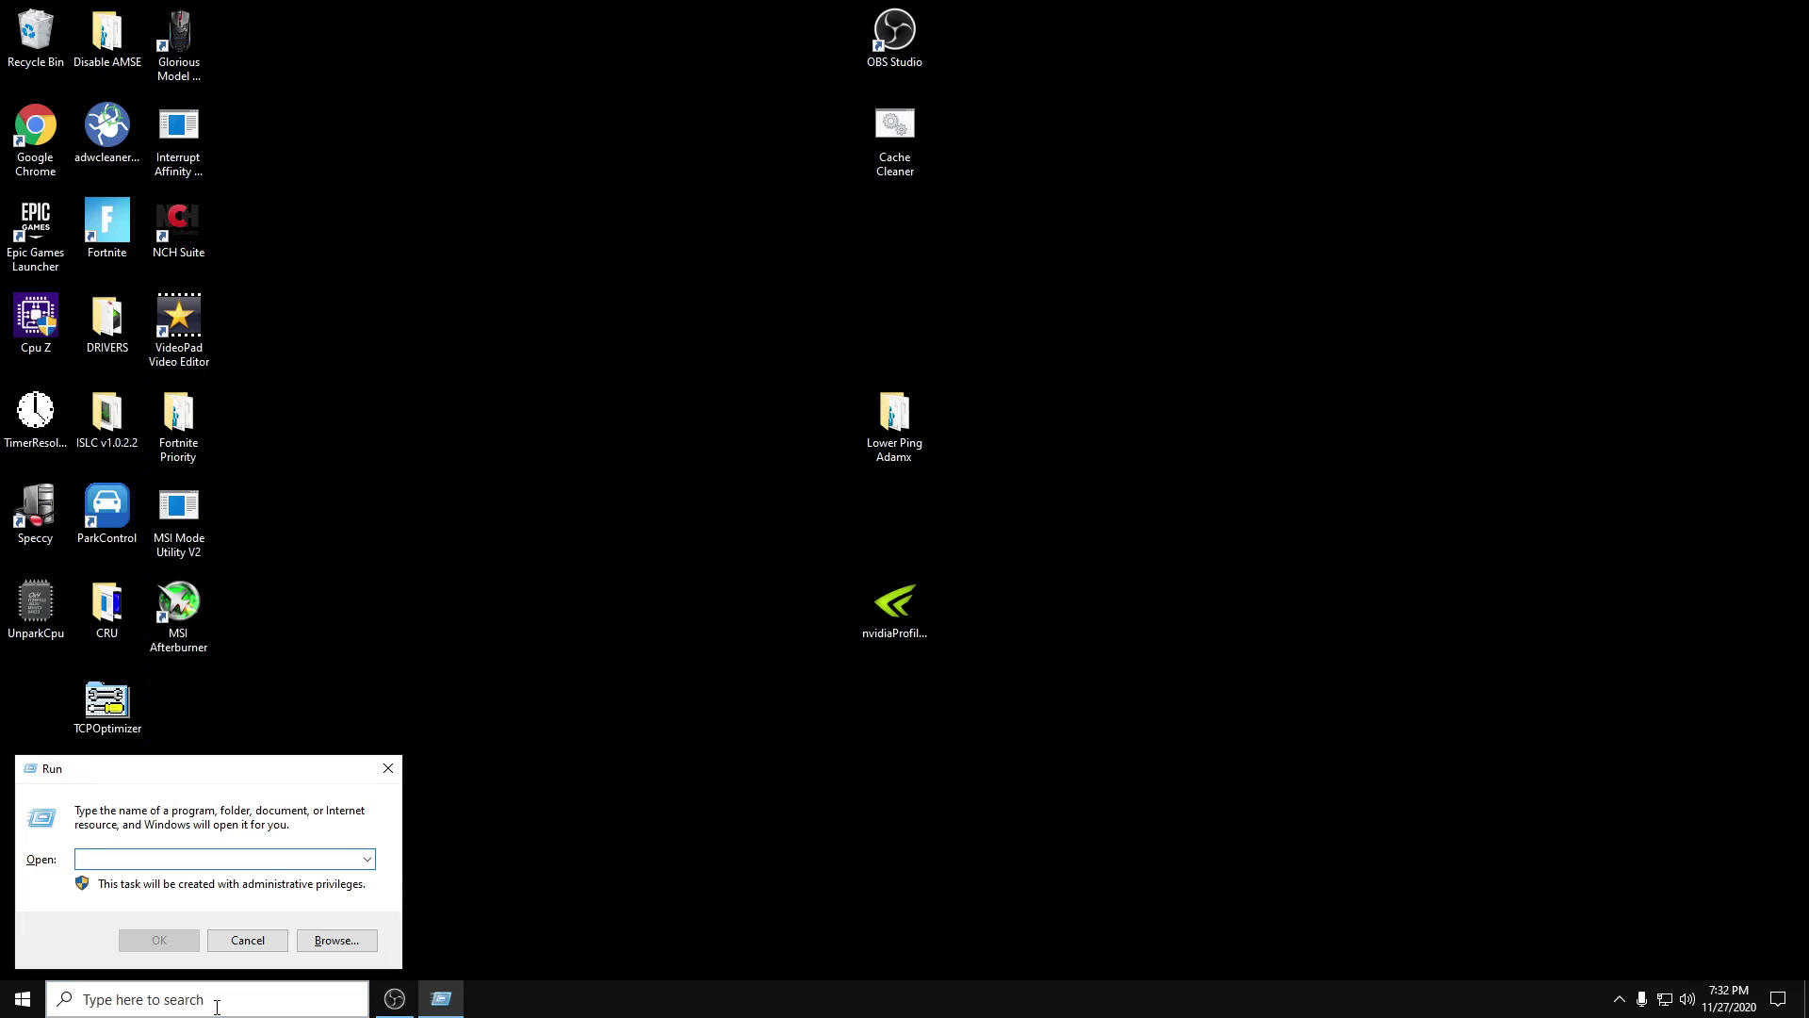
pyautogui.write('prefetch')
pyautogui.press('Return')
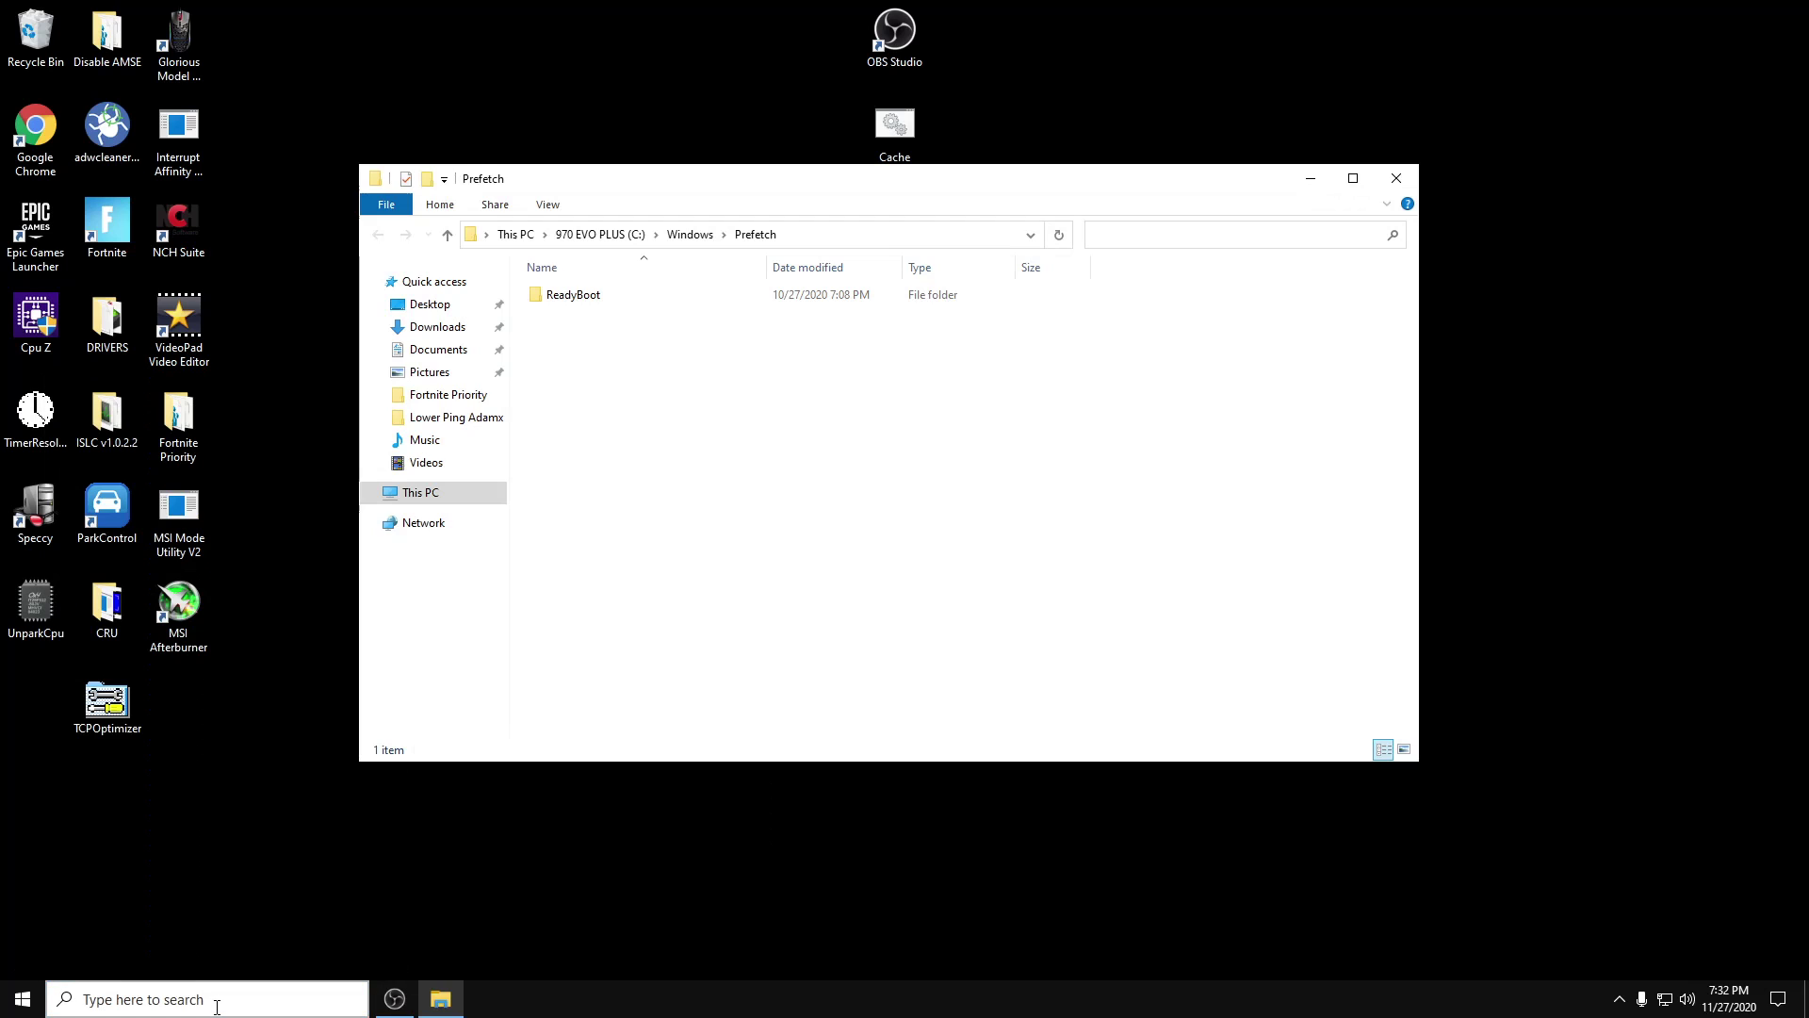
# Step: Delete the ReadyBoot folder from Prefetch and close the window
pyautogui.rightClick(620, 293)
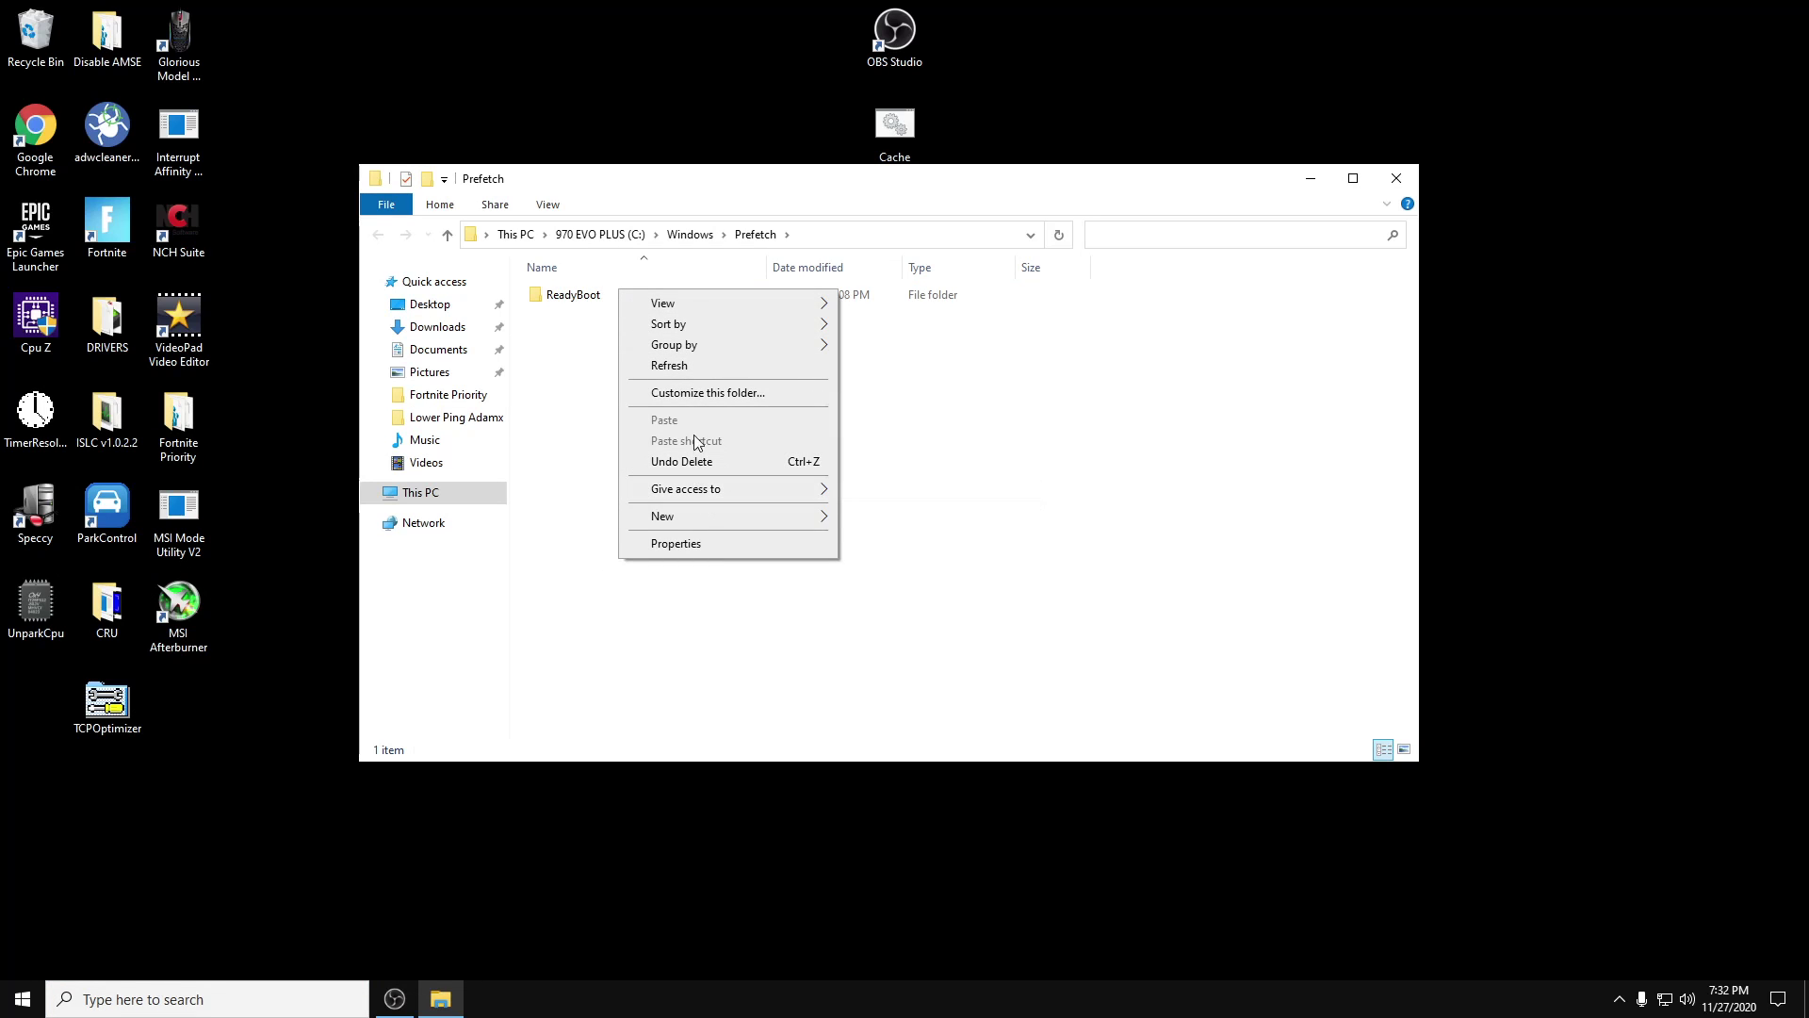
pyautogui.moveTo(662, 348)
pyautogui.click(565, 327)
pyautogui.rightClick(576, 298)
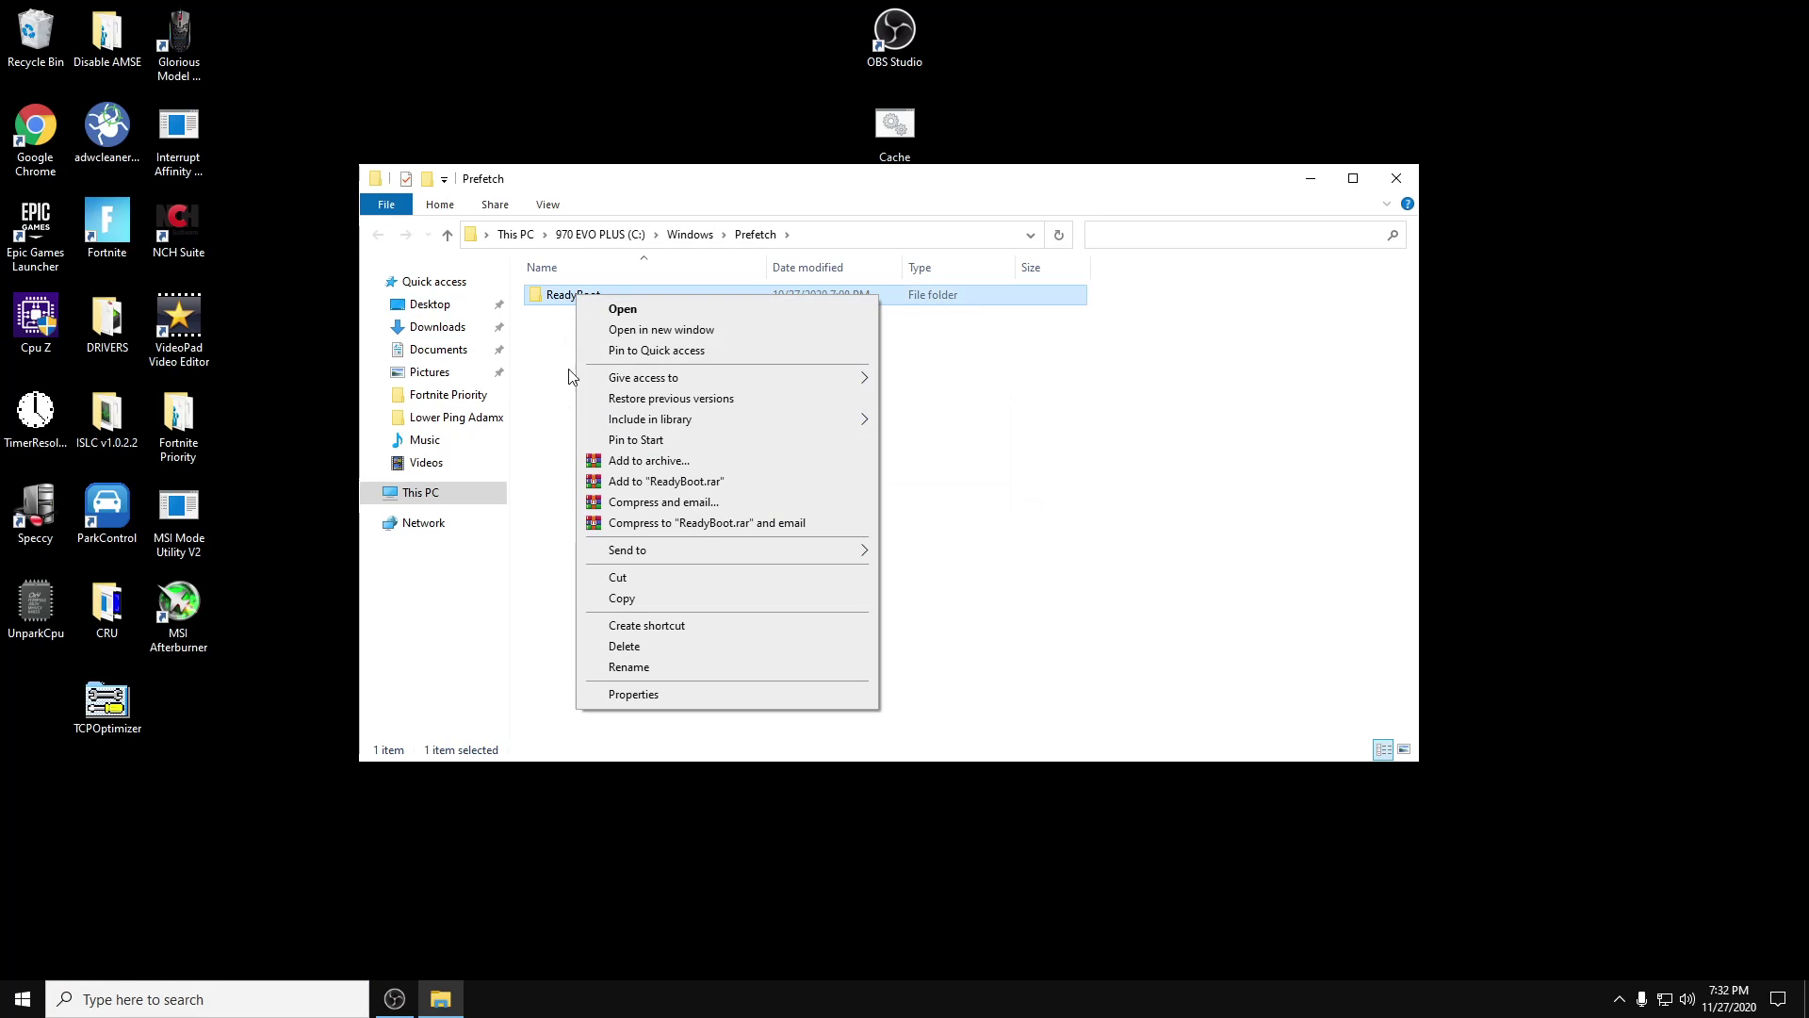
pyautogui.click(565, 361)
pyautogui.click(569, 295)
pyautogui.rightClick(566, 295)
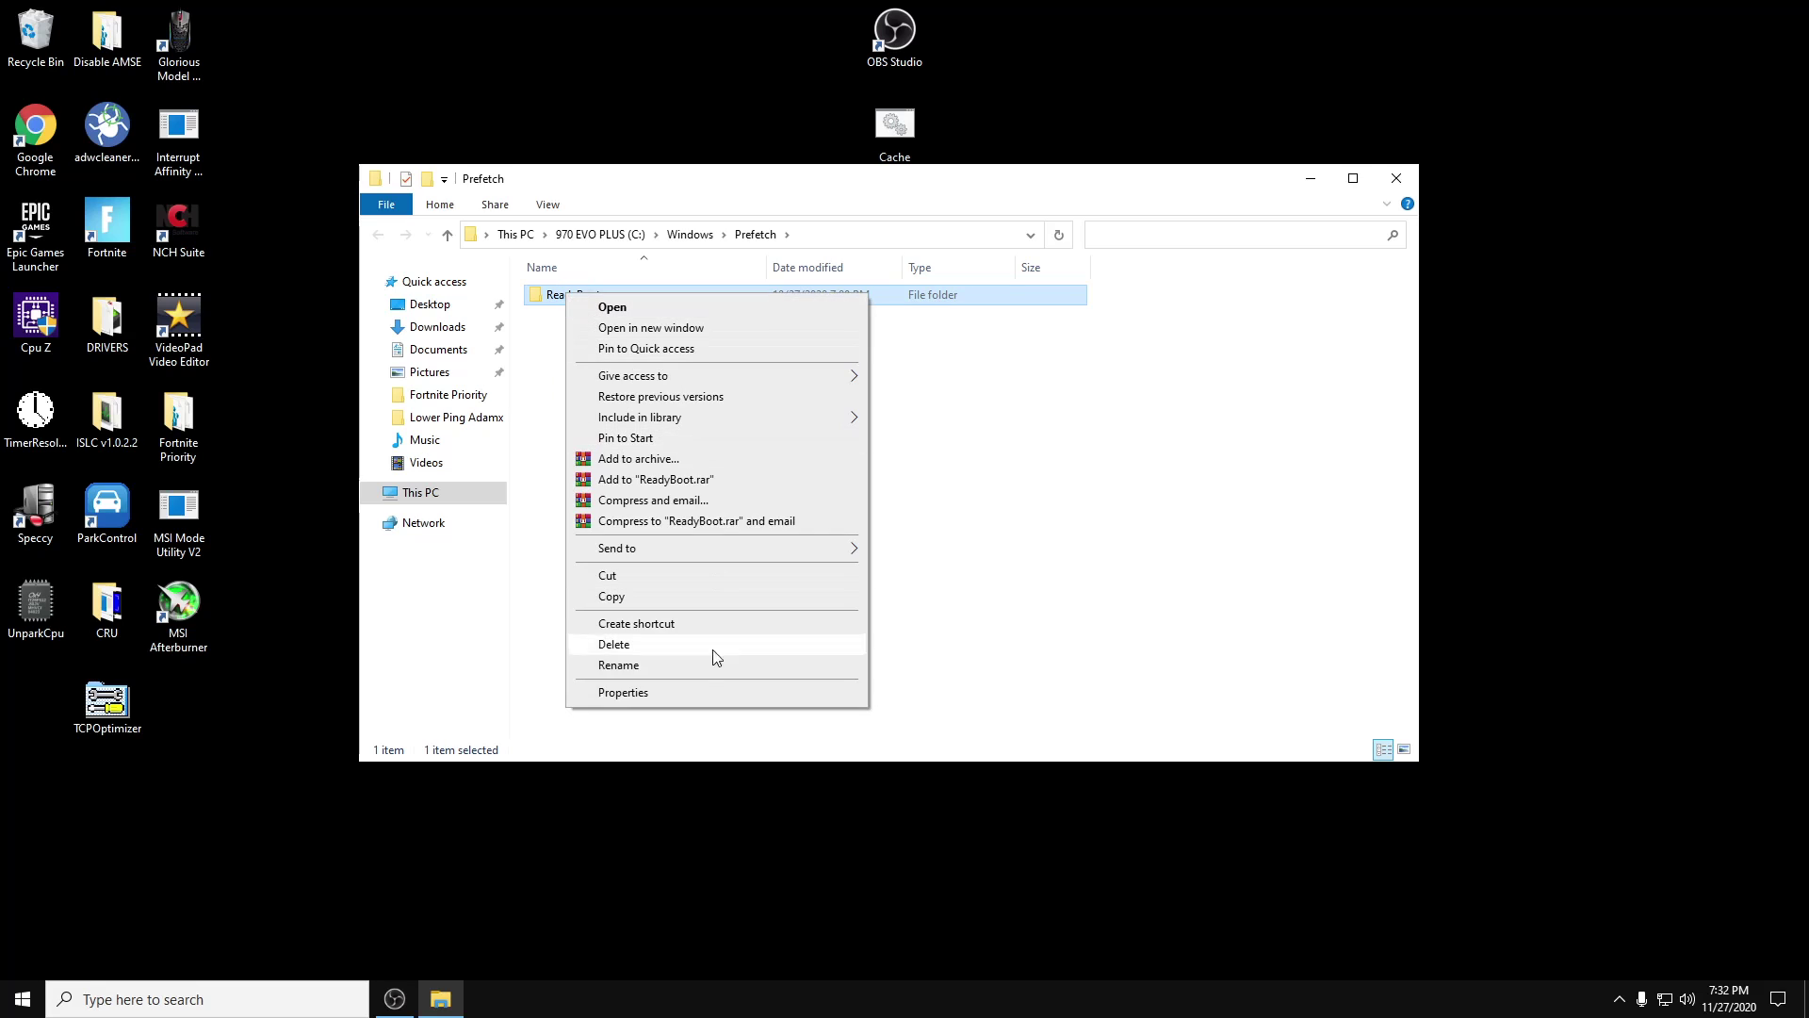
pyautogui.click(647, 644)
pyautogui.click(1399, 179)
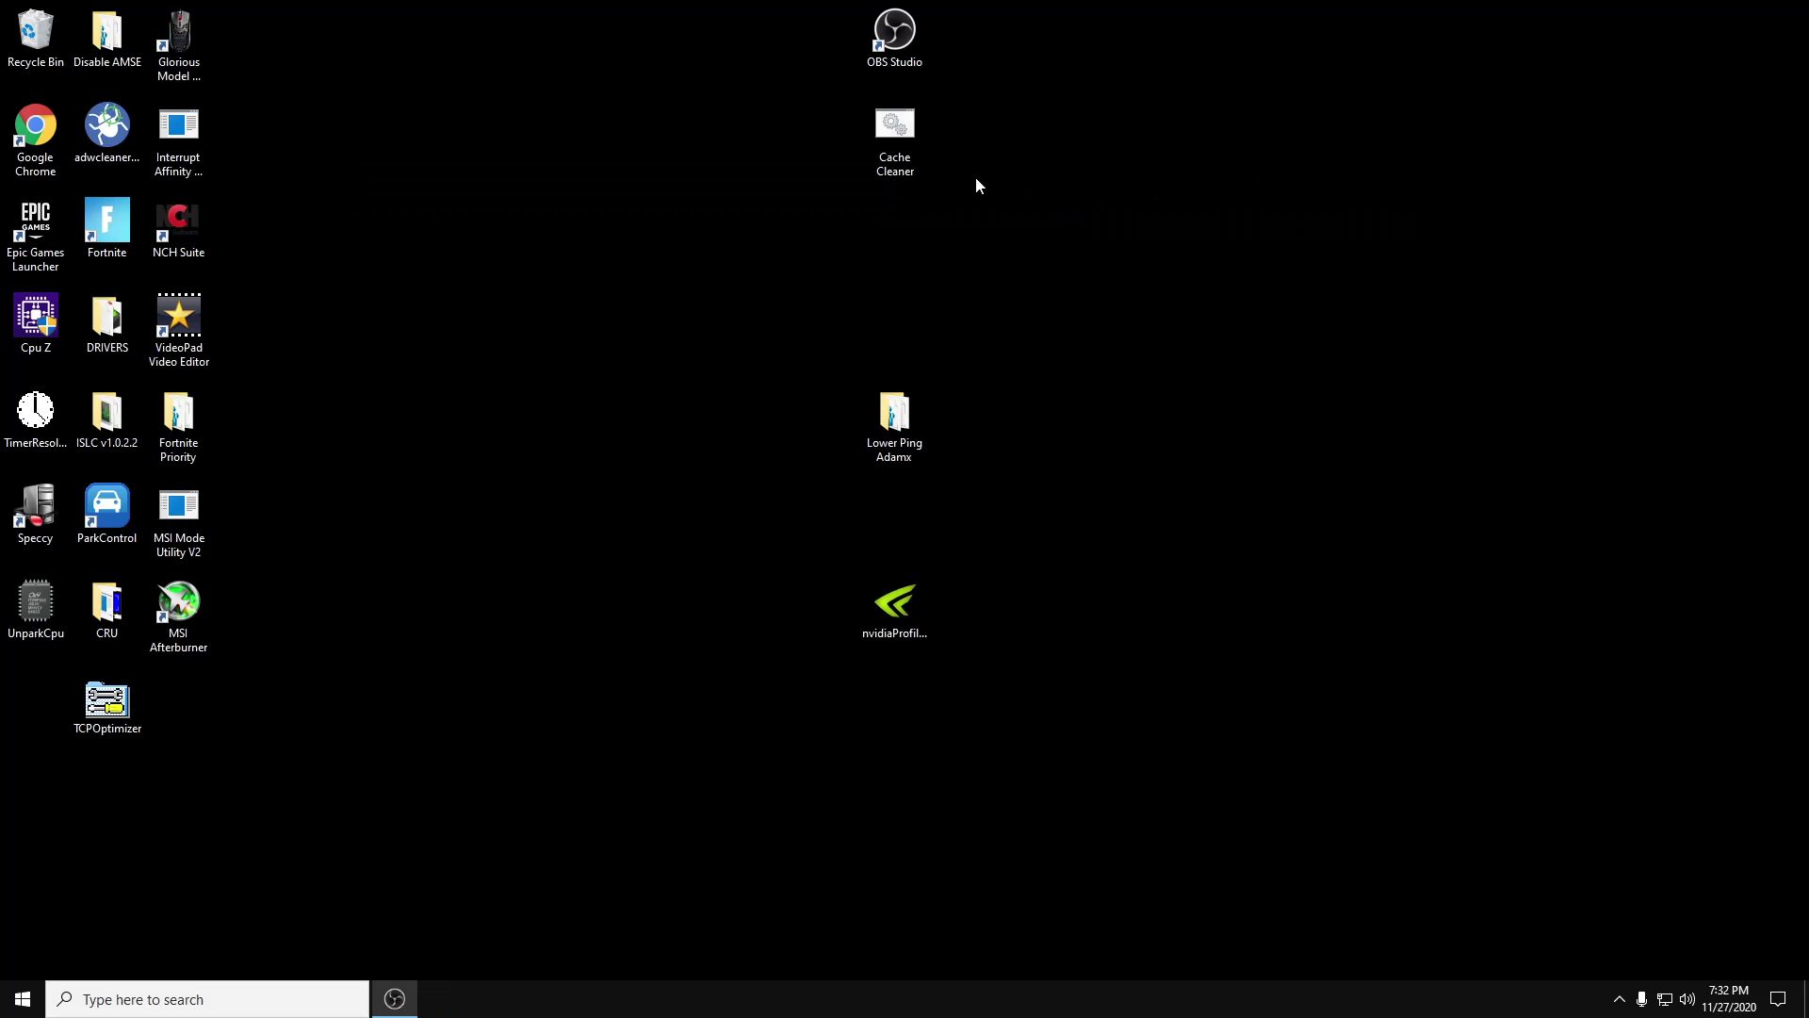
# Step: Empty the Recycle Bin, permanently deleting its 6 items
pyautogui.rightClick(45, 40)
pyautogui.click(94, 71)
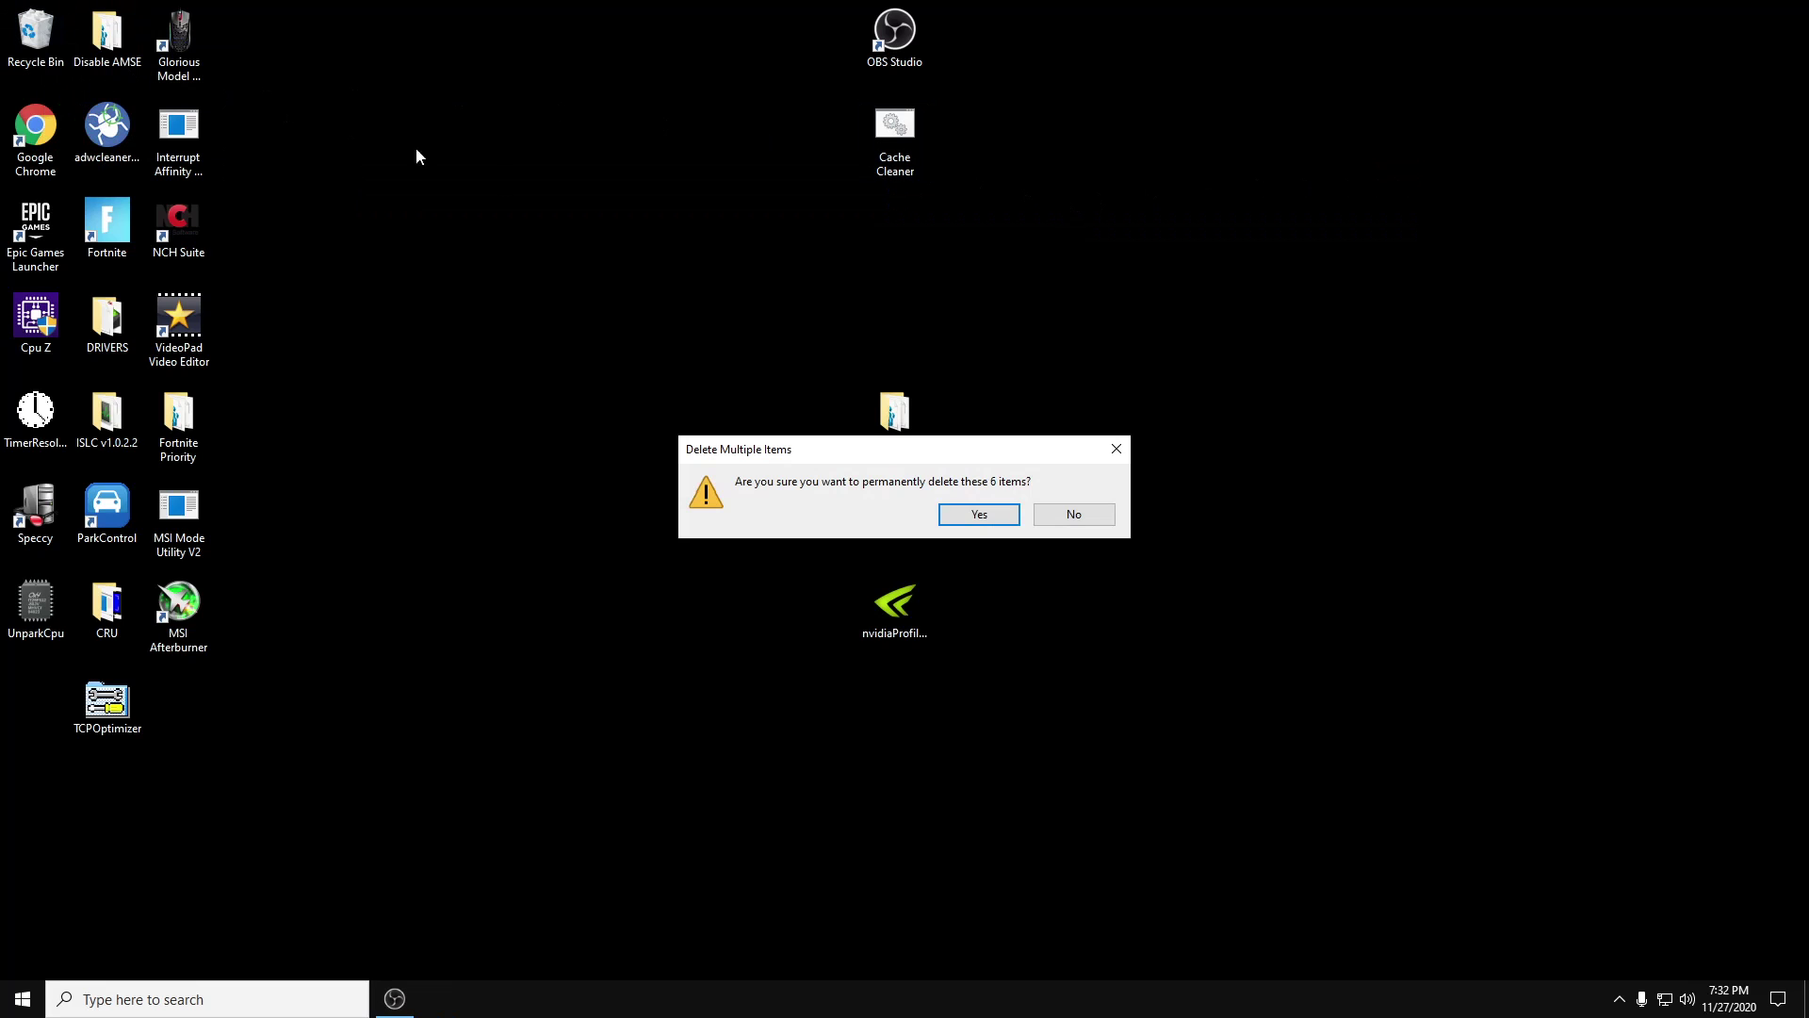
pyautogui.click(973, 513)
# Step: Refresh the desktop and move Lower Ping Adamx to the top row beside Glorious Model
pyautogui.rightClick(397, 308)
pyautogui.click(445, 356)
pyautogui.moveTo(891, 424); pyautogui.dragTo(264, 68)
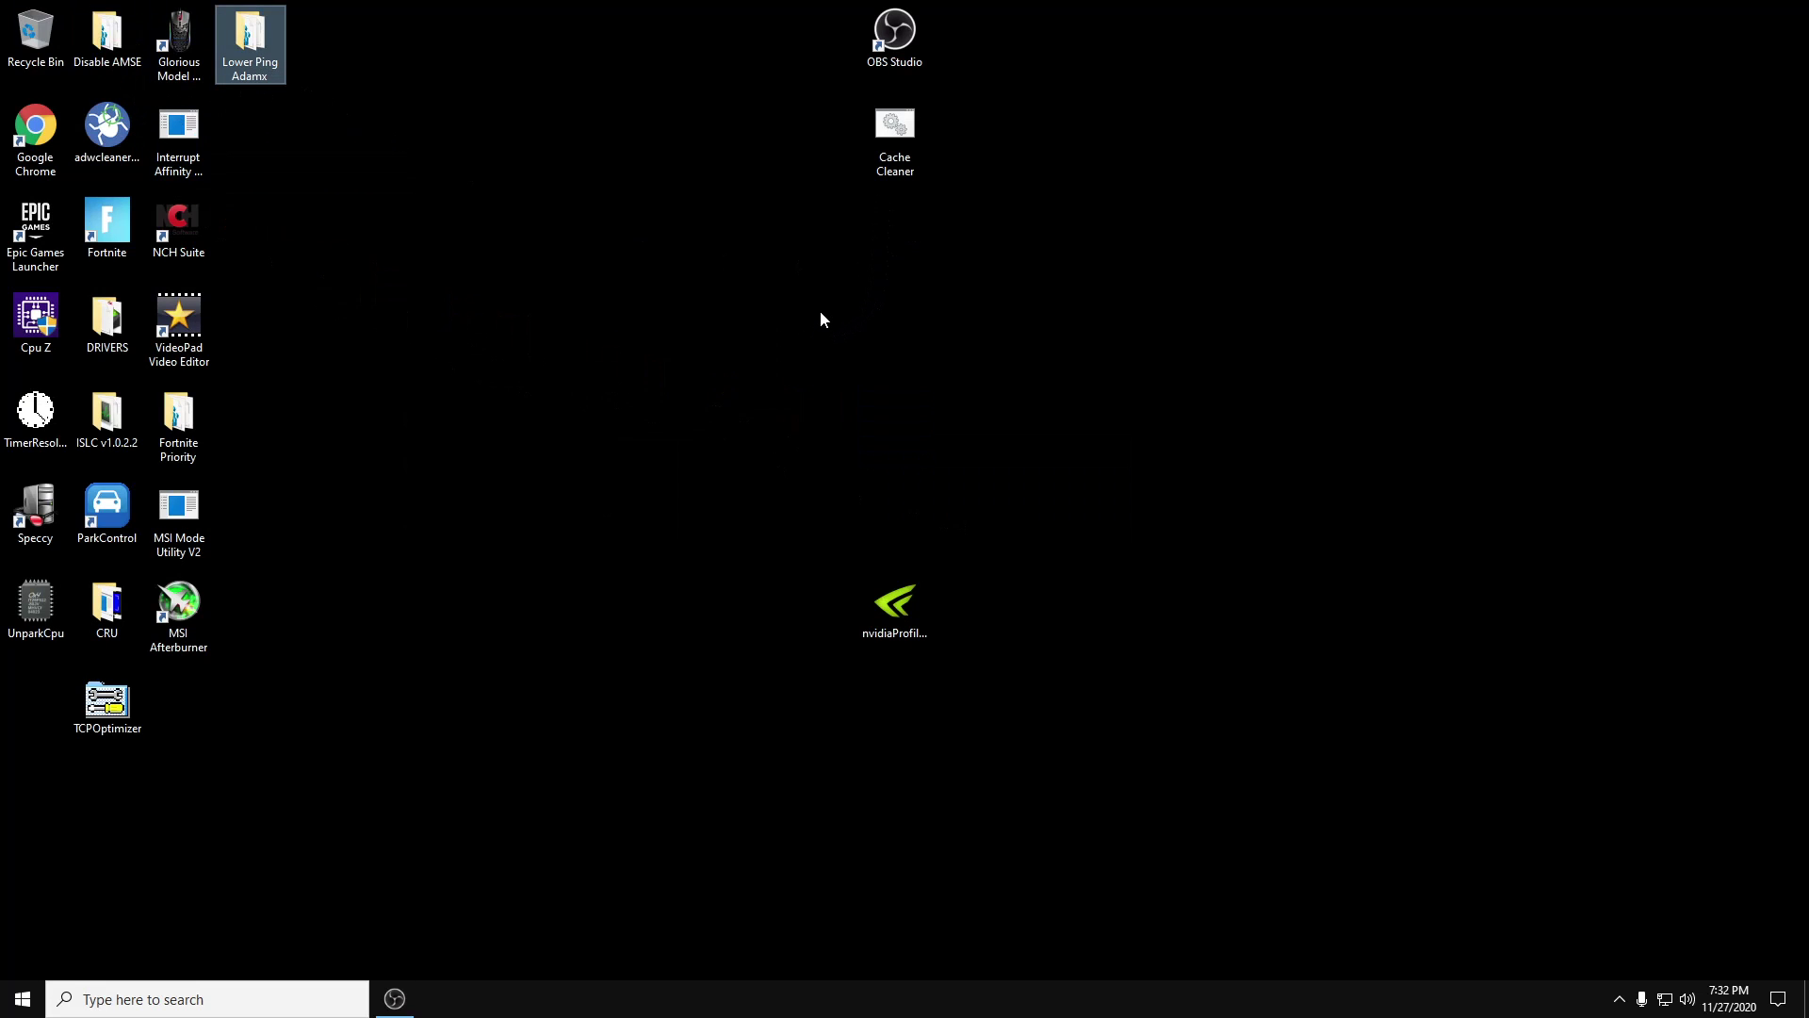